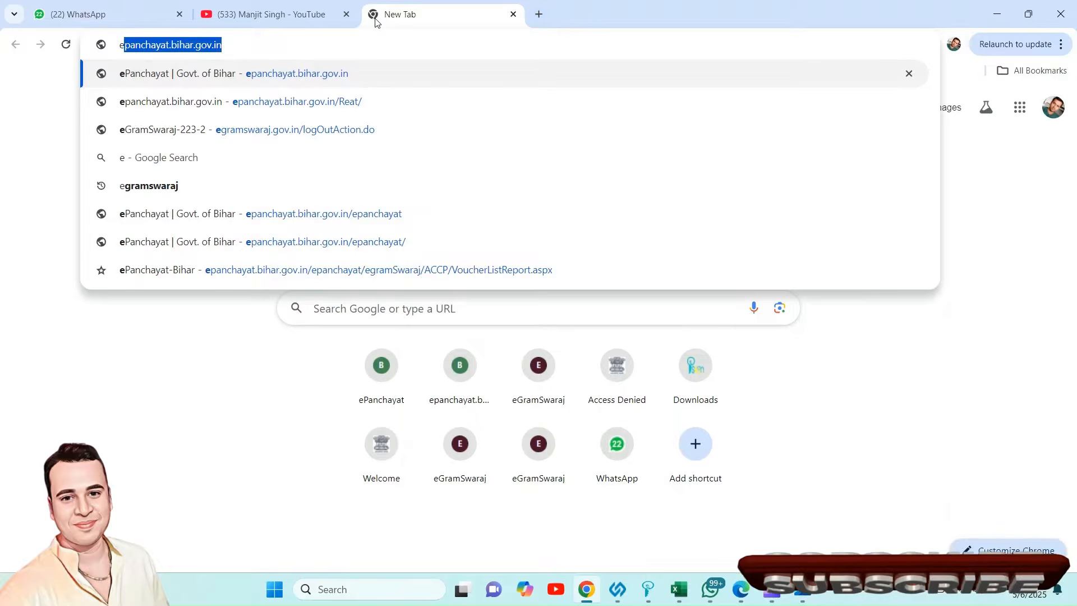
Step: Search the web for "e shram card" and open the e-Shram Self Registration page from the results
{"action": "type", "text": "shra"}
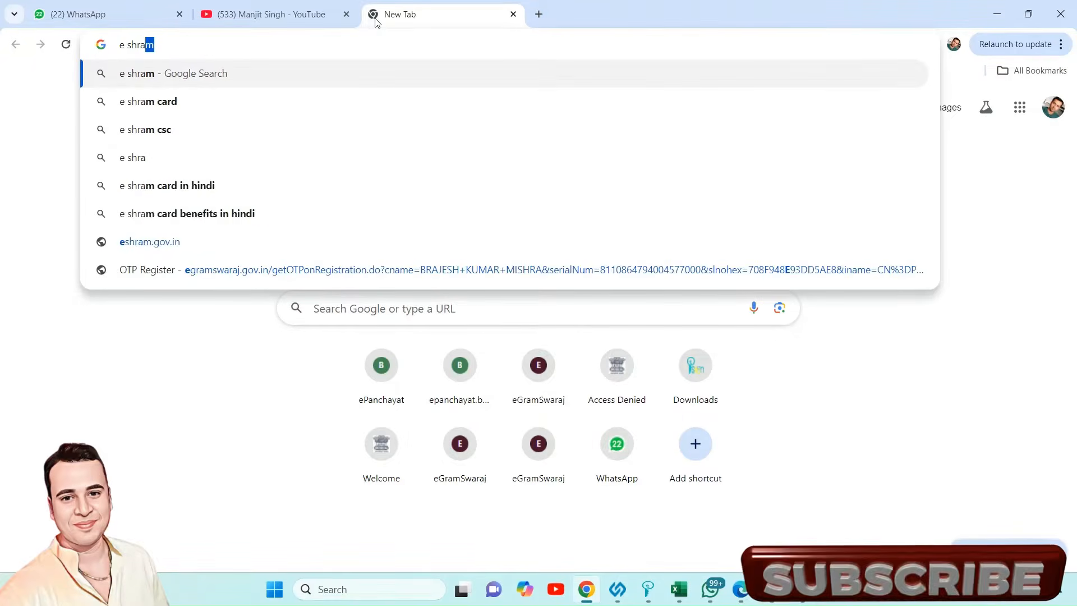
{"action": "type", "text": "m"}
{"action": "key", "text": "Down"}
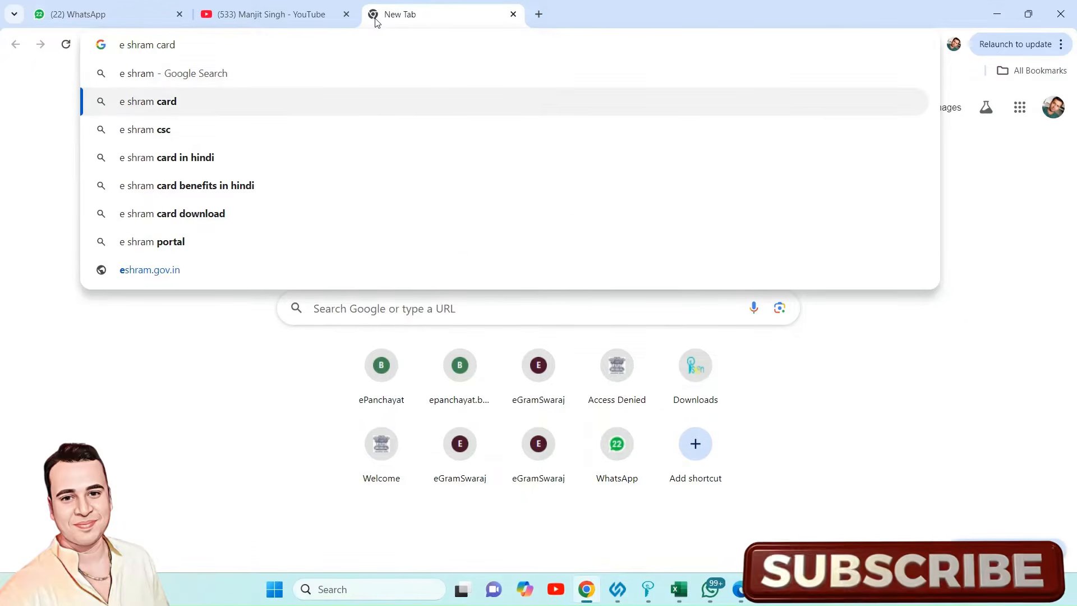
{"action": "key", "text": "Return"}
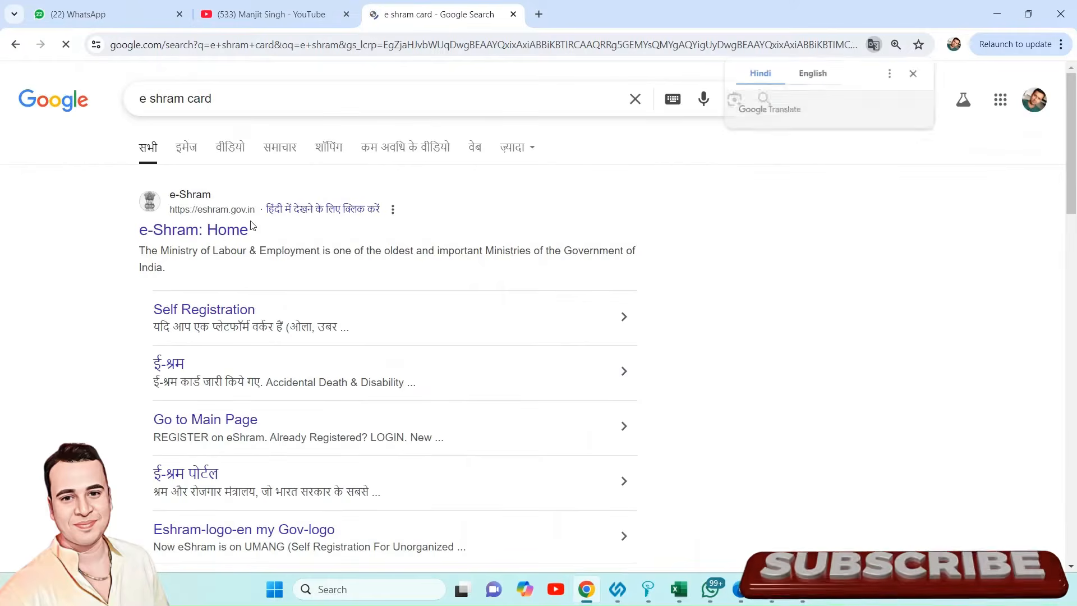
{"action": "left_click", "coordinate": [339, 8]}
{"action": "left_click", "coordinate": [424, 11]}
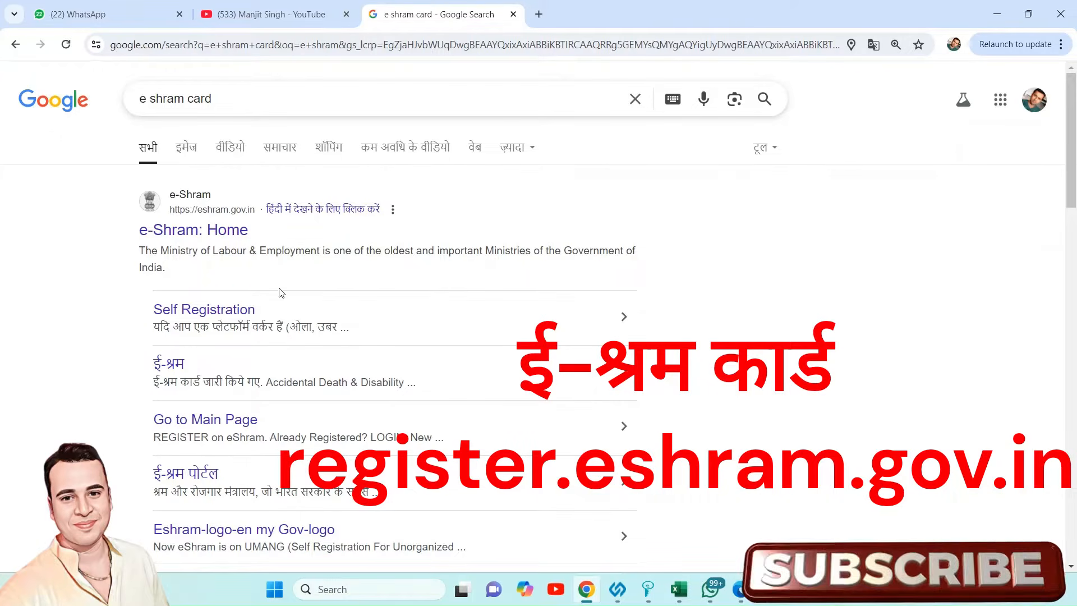
{"action": "left_click", "coordinate": [194, 317]}
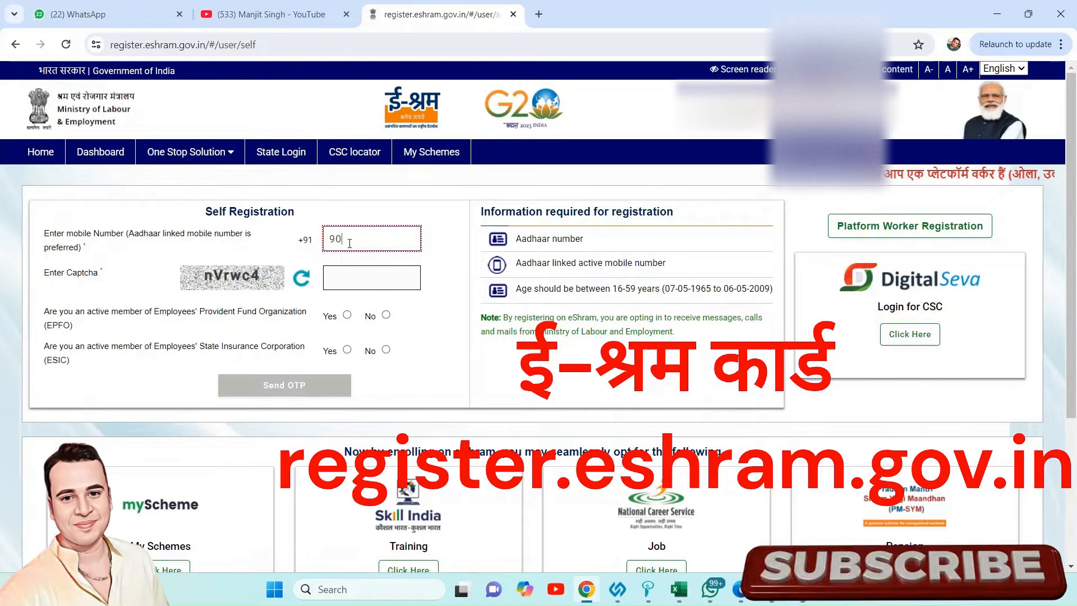
Step: Enter the Aadhaar-linked mobile number and the displayed captcha text in the Self Registration form
{"action": "type", "text": "*"}
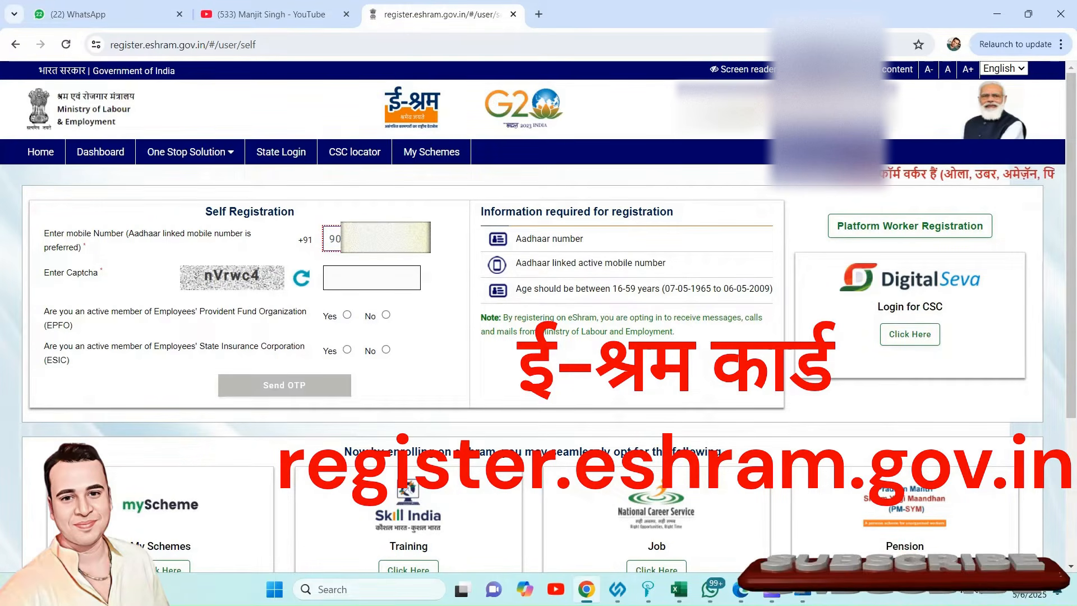
{"action": "left_click", "coordinate": [359, 277]}
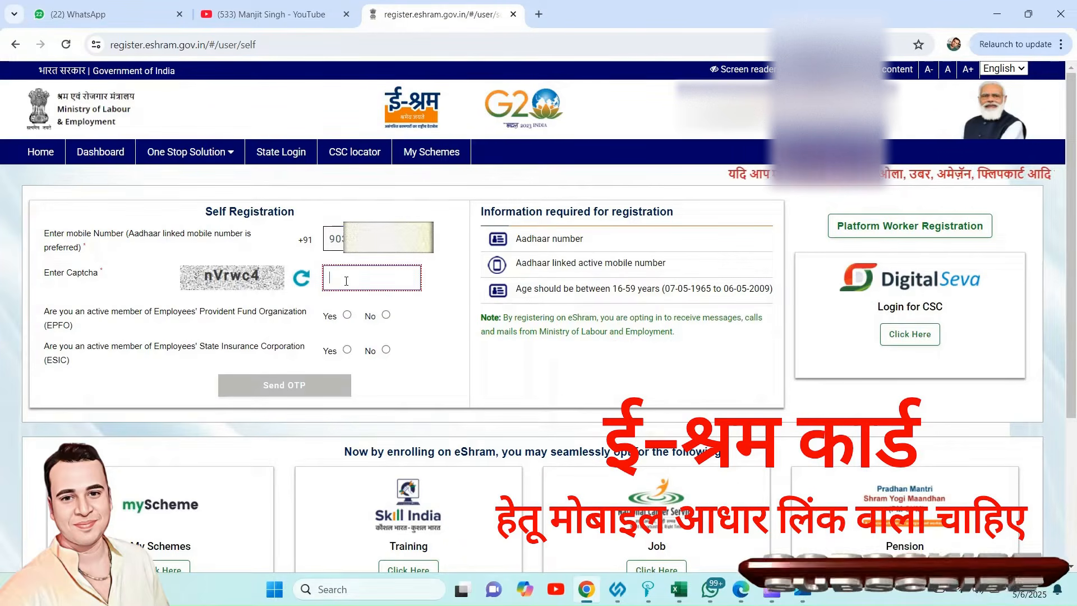
{"action": "type", "text": "nV"}
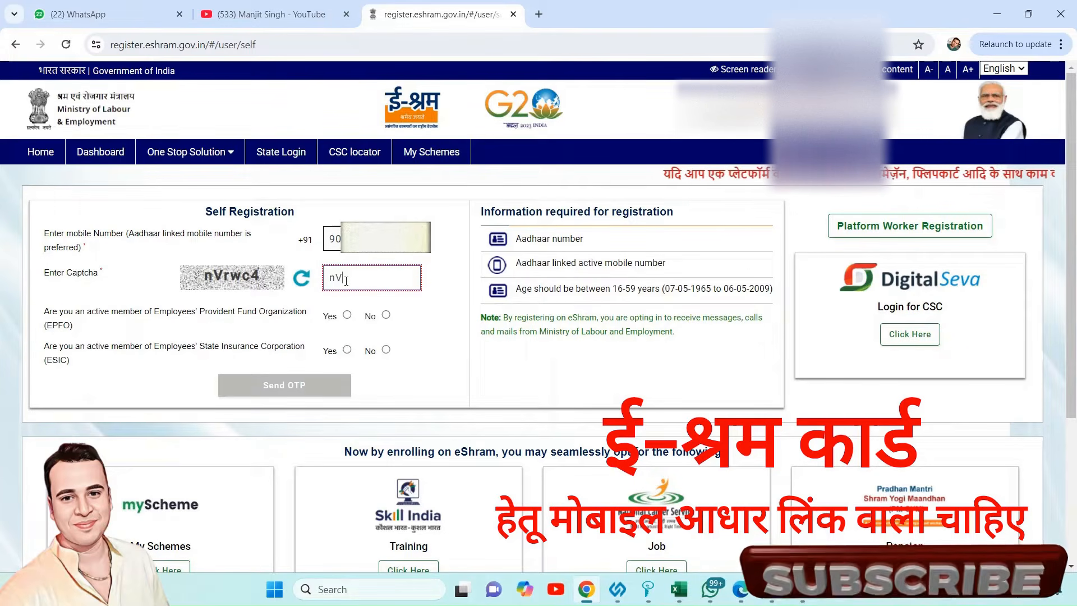
{"action": "type", "text": "r"}
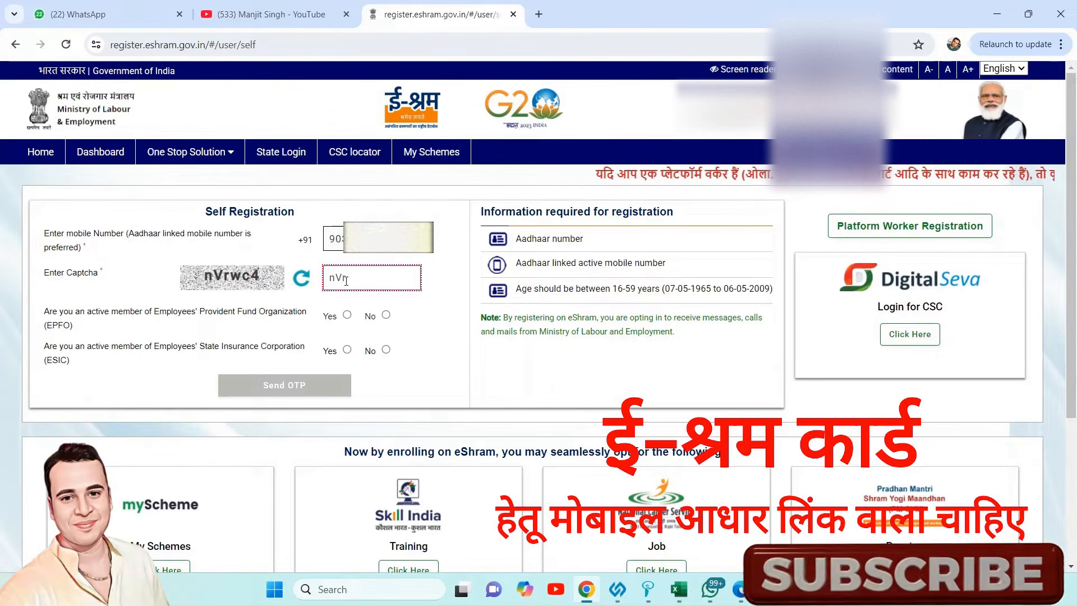
{"action": "type", "text": "wc4"}
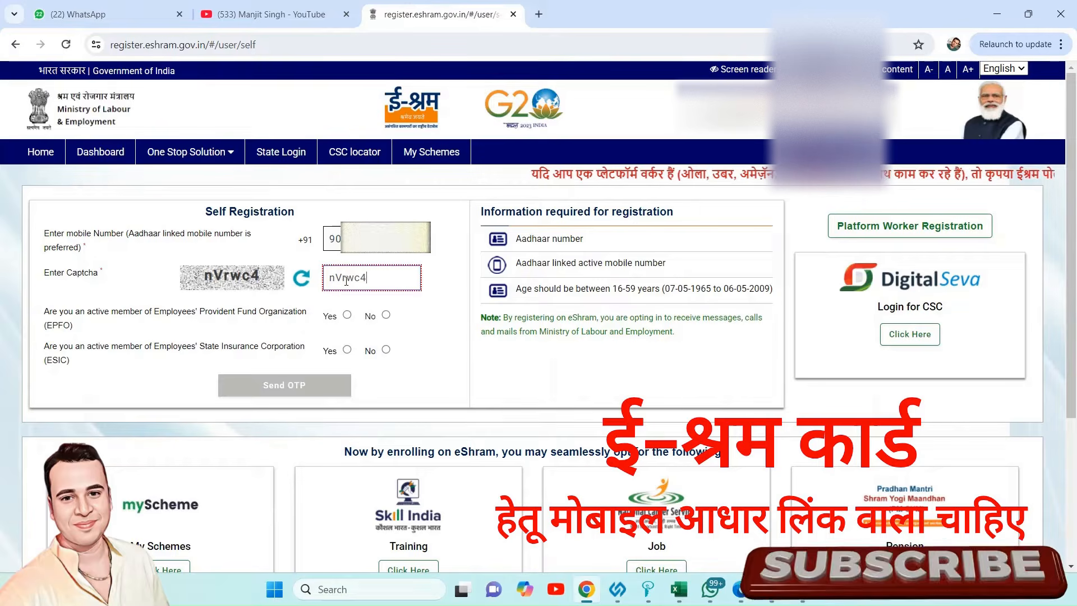
Step: Answer Yes to EPFO membership and No to ESIC membership, and highlight the eligibility message below
{"action": "left_click", "coordinate": [347, 315]}
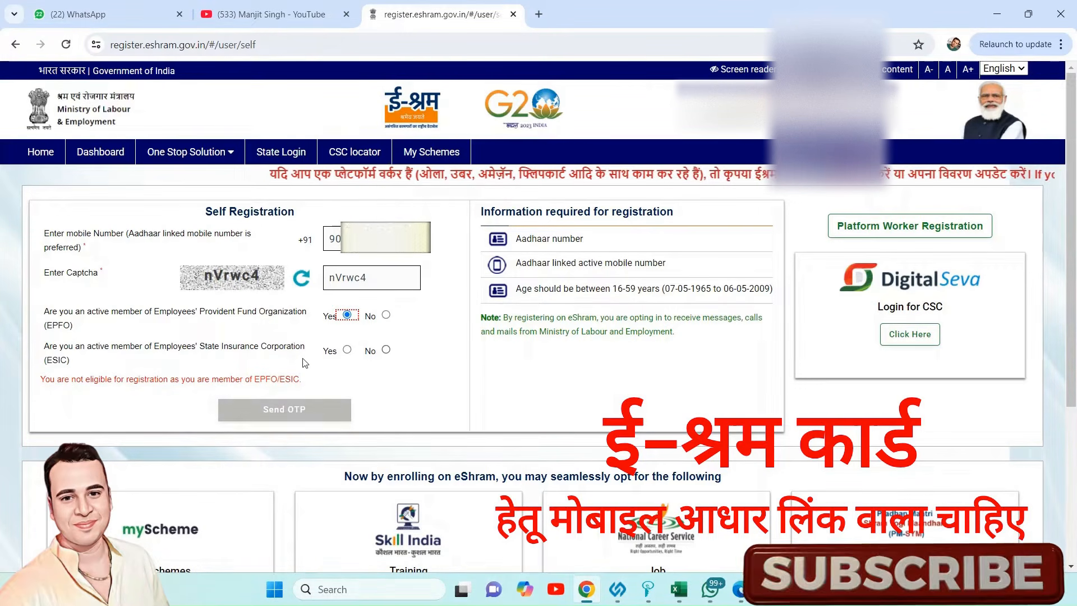
{"action": "left_click", "coordinate": [386, 351]}
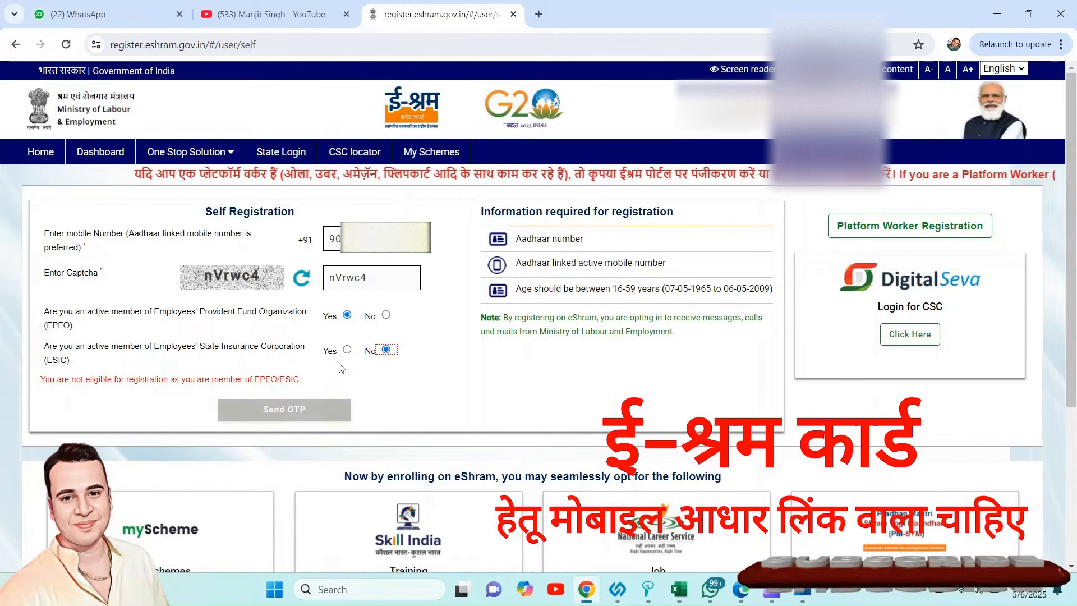
{"action": "left_click", "coordinate": [312, 379]}
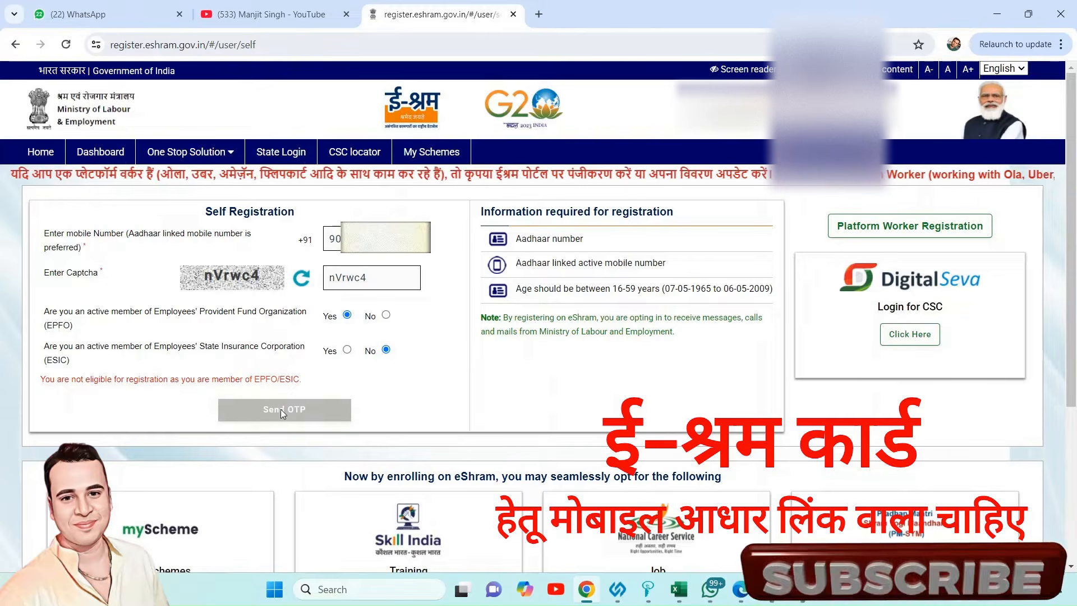
{"action": "triple_click", "coordinate": [307, 387]}
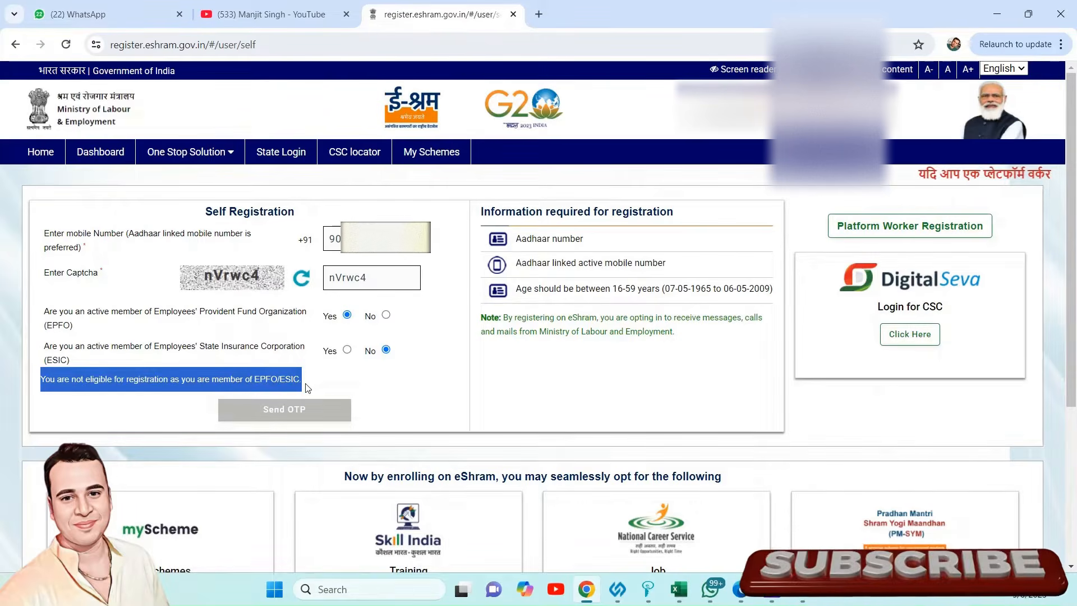
{"action": "scroll", "coordinate": [306, 384], "scroll_direction": "down", "scroll_amount": 2}
{"action": "scroll", "coordinate": [306, 384], "scroll_direction": "up", "scroll_amount": 2}
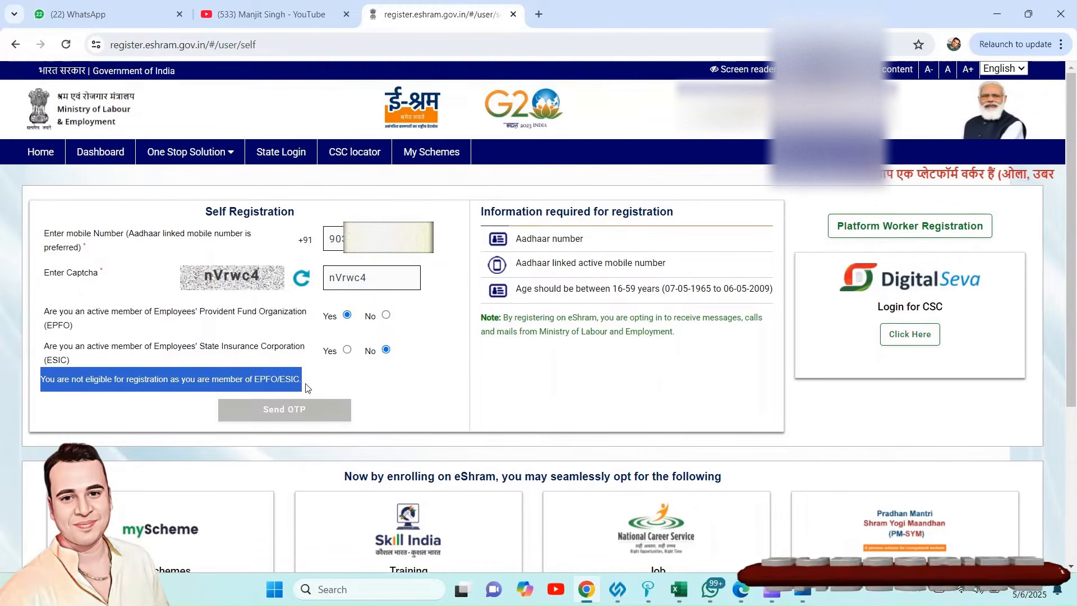
Step: Change the ESIC membership answer to Yes
{"action": "left_click", "coordinate": [347, 349]}
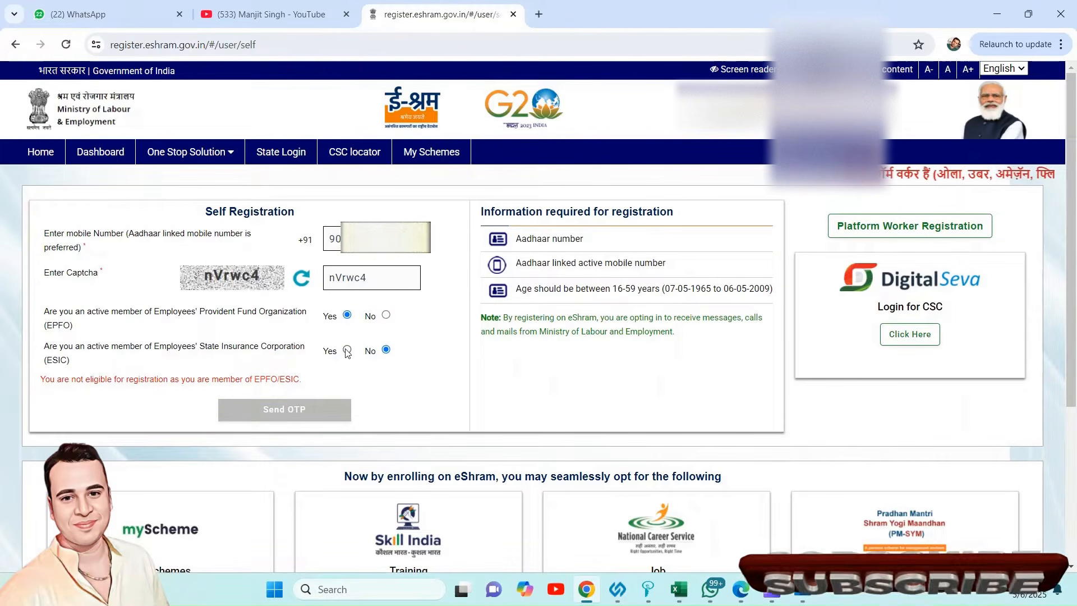
{"action": "left_click", "coordinate": [347, 351]}
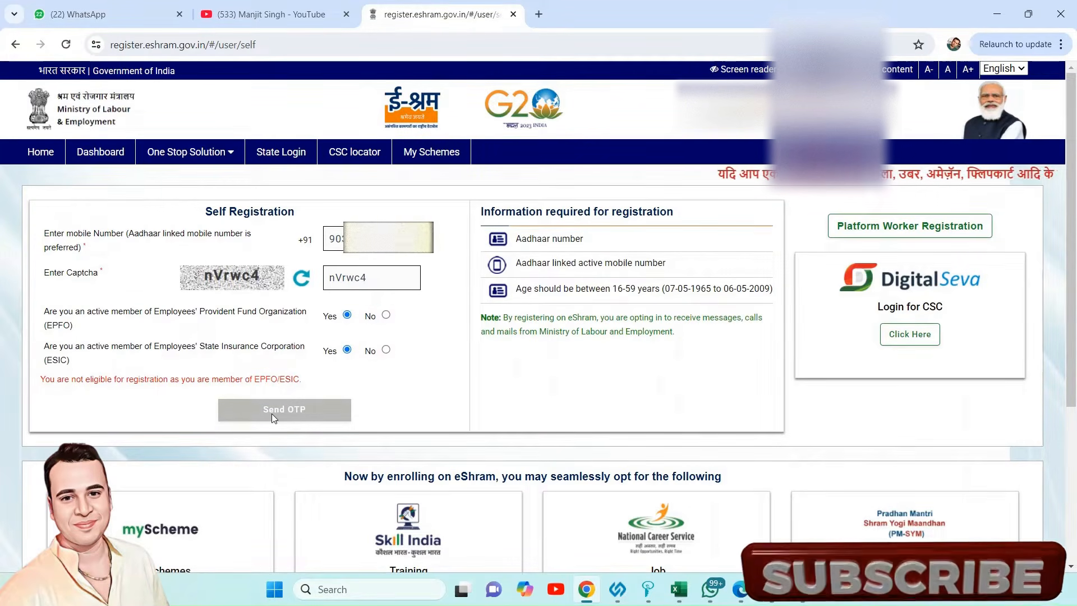
{"action": "left_click", "coordinate": [378, 276]}
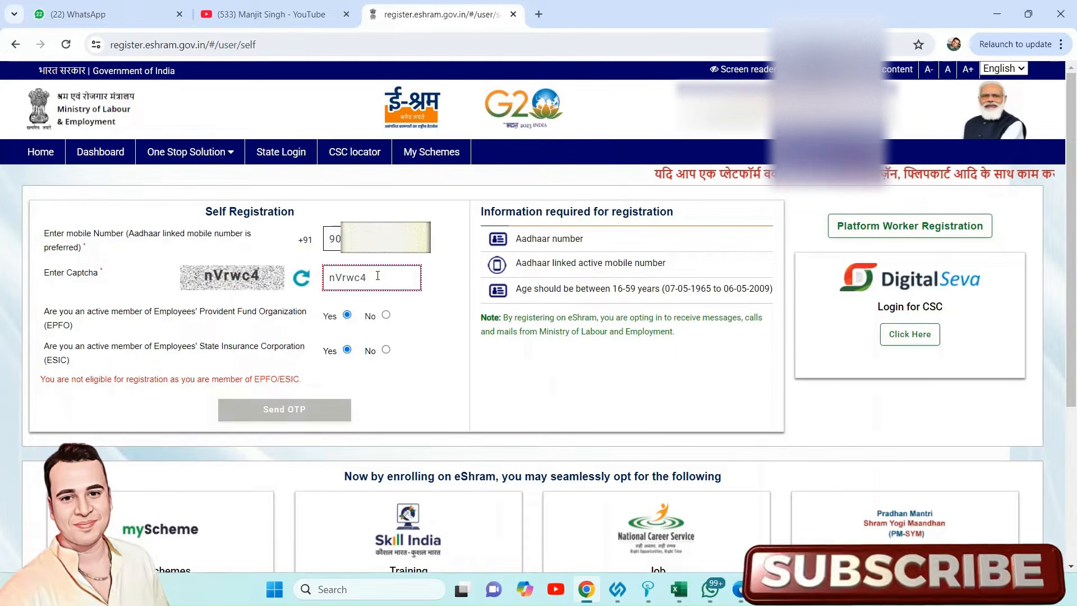
{"action": "key", "text": "Tab"}
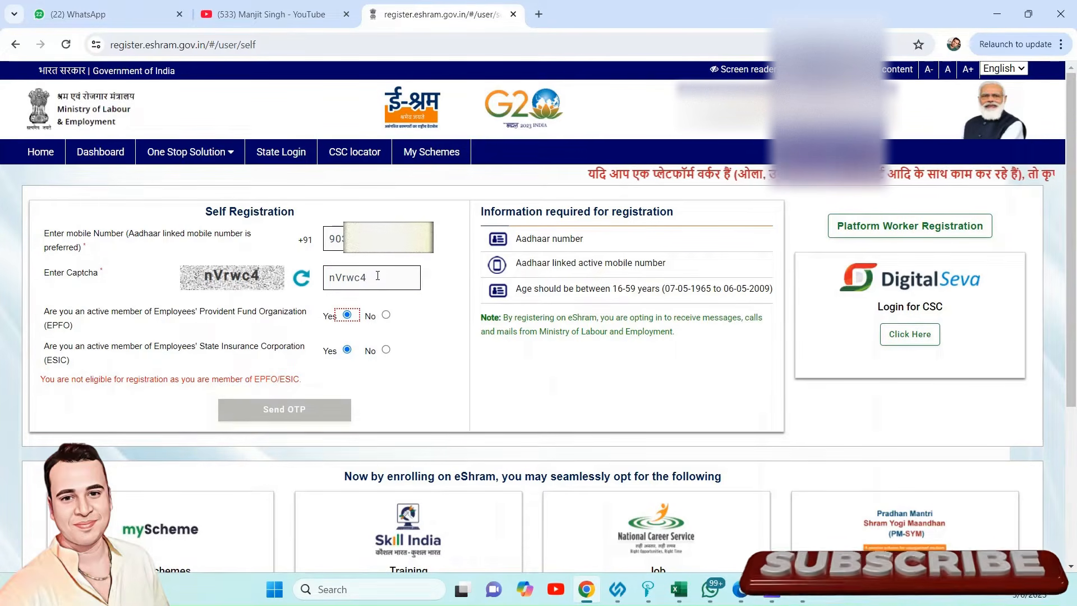
Step: Switch both the EPFO and ESIC membership answers to No and back to Yes, and highlight the EPFO question
{"action": "left_click", "coordinate": [386, 315]}
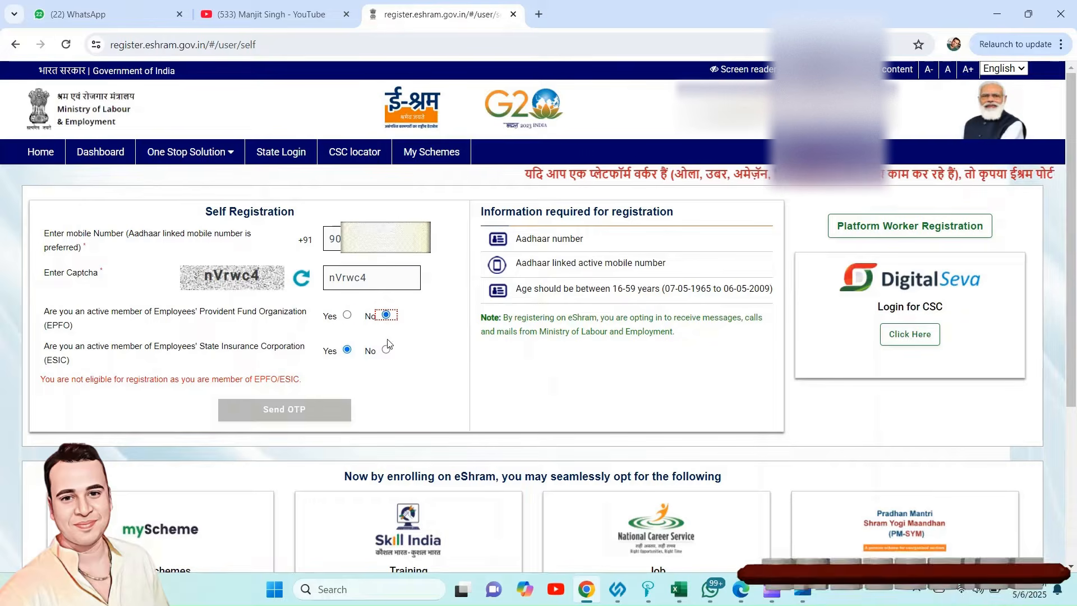
{"action": "left_click", "coordinate": [386, 351]}
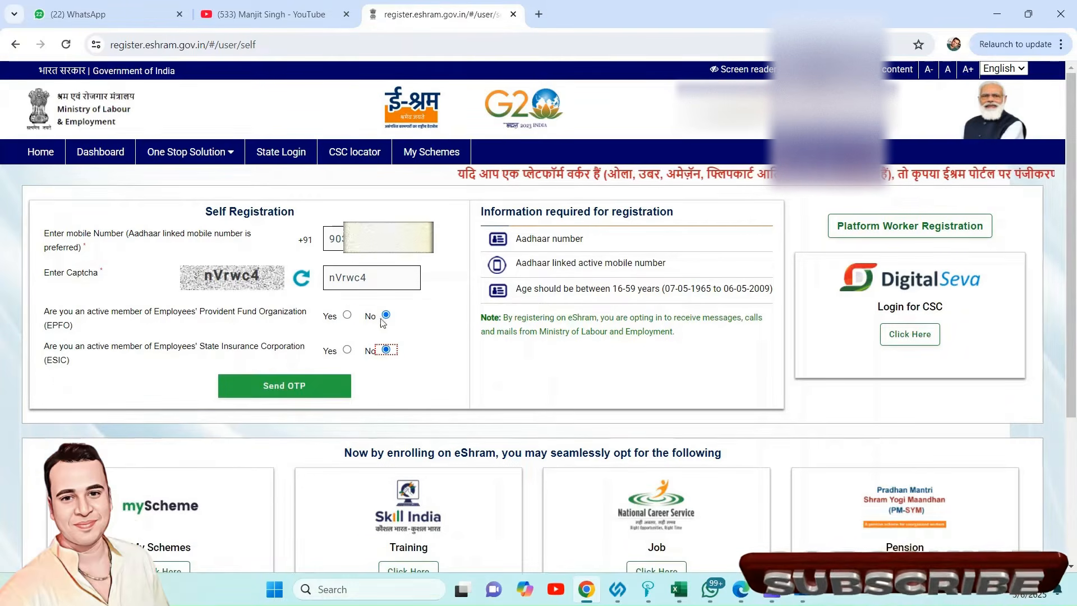
{"action": "left_click", "coordinate": [347, 316]}
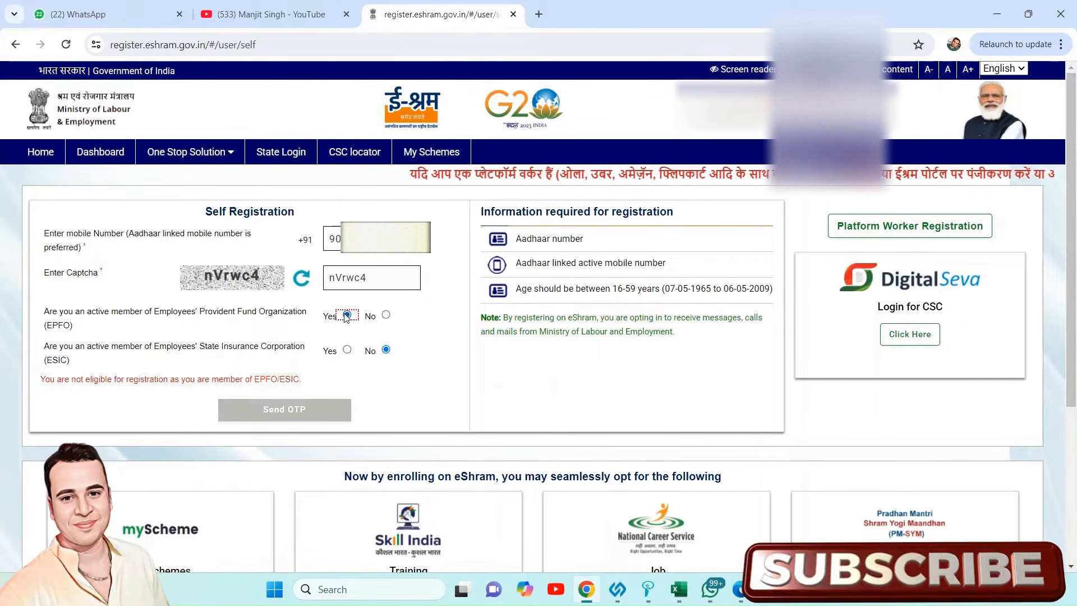
{"action": "left_click", "coordinate": [347, 350]}
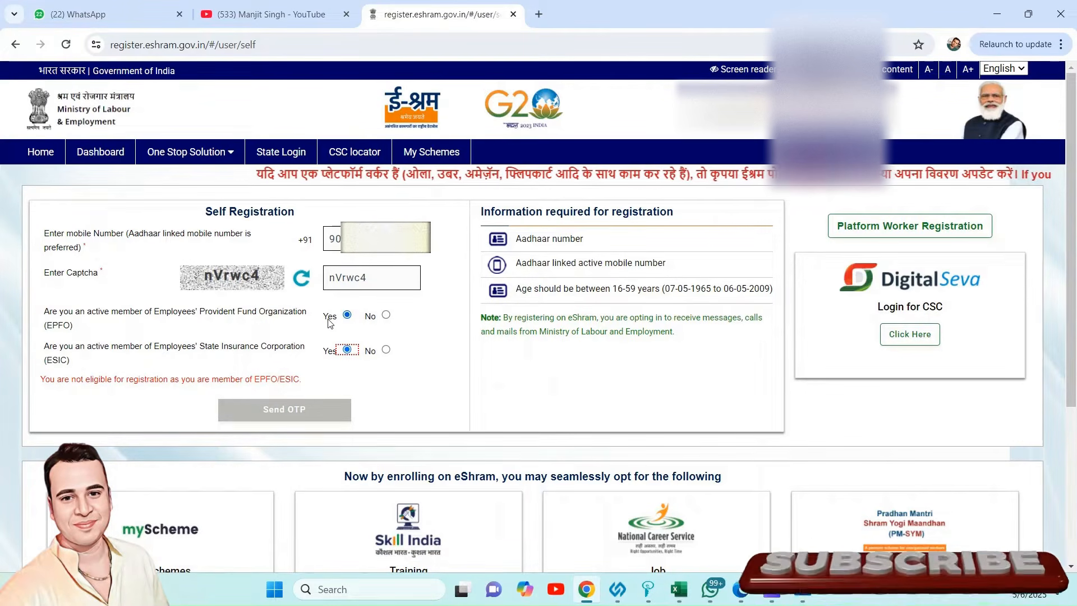
{"action": "triple_click", "coordinate": [248, 310]}
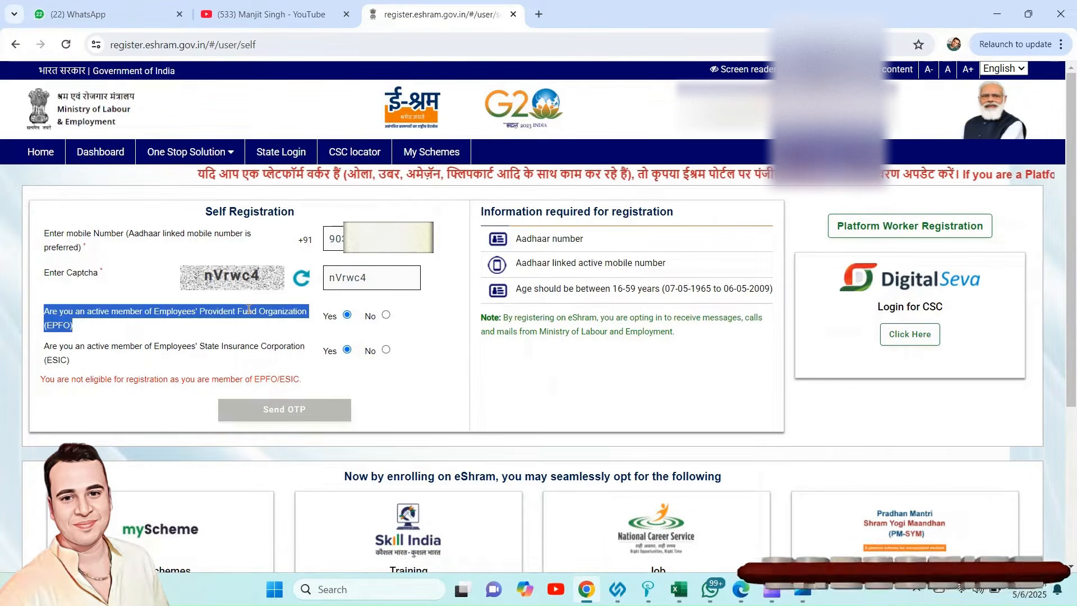
Step: Answer No to both the ESIC and EPFO membership questions and highlight the ESIC question
{"action": "left_click", "coordinate": [382, 352]}
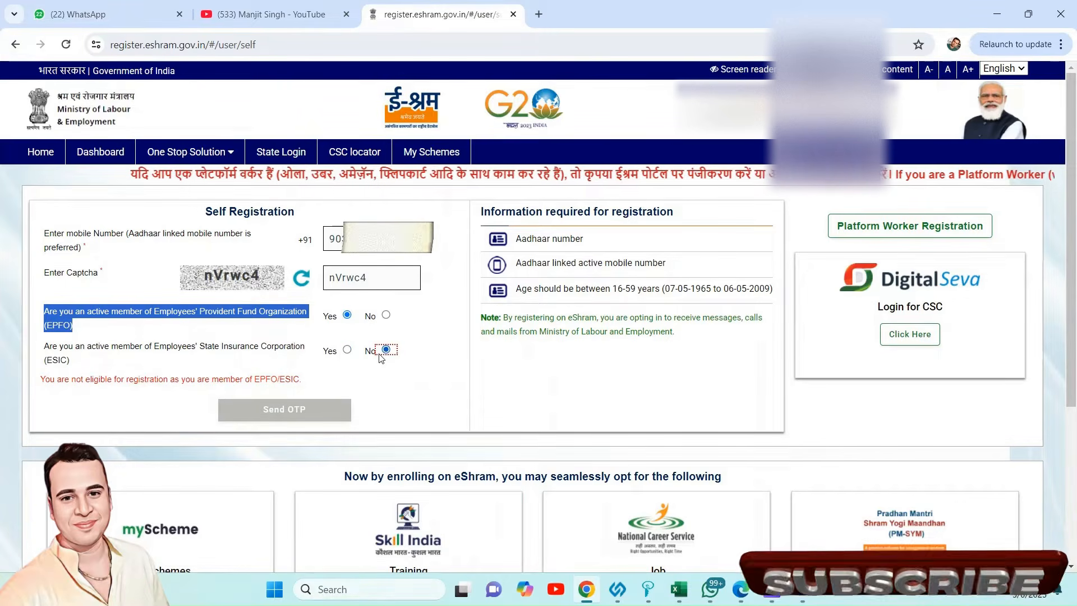
{"action": "left_click", "coordinate": [386, 316]}
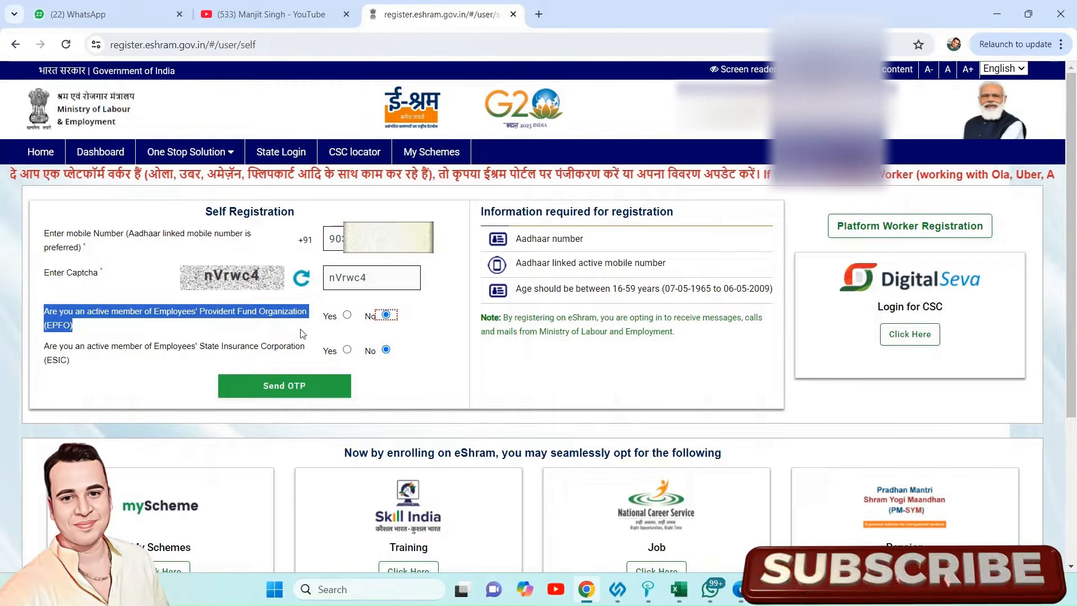
{"action": "triple_click", "coordinate": [275, 350]}
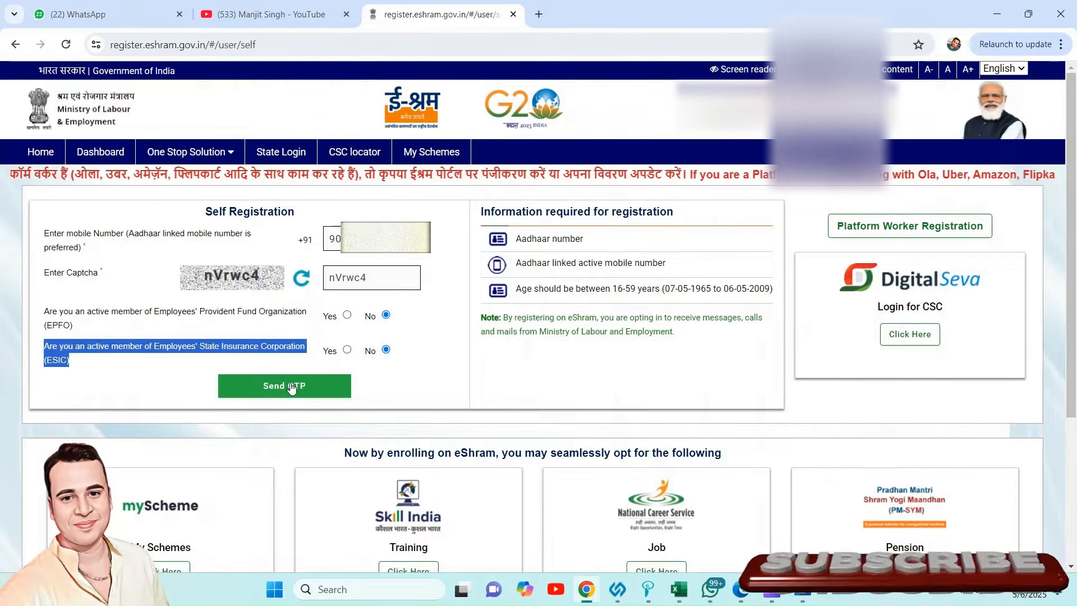
Step: Toggle the EPFO membership answer to Yes and back to No, and send the OTP to the mobile number
{"action": "left_click", "coordinate": [347, 315]}
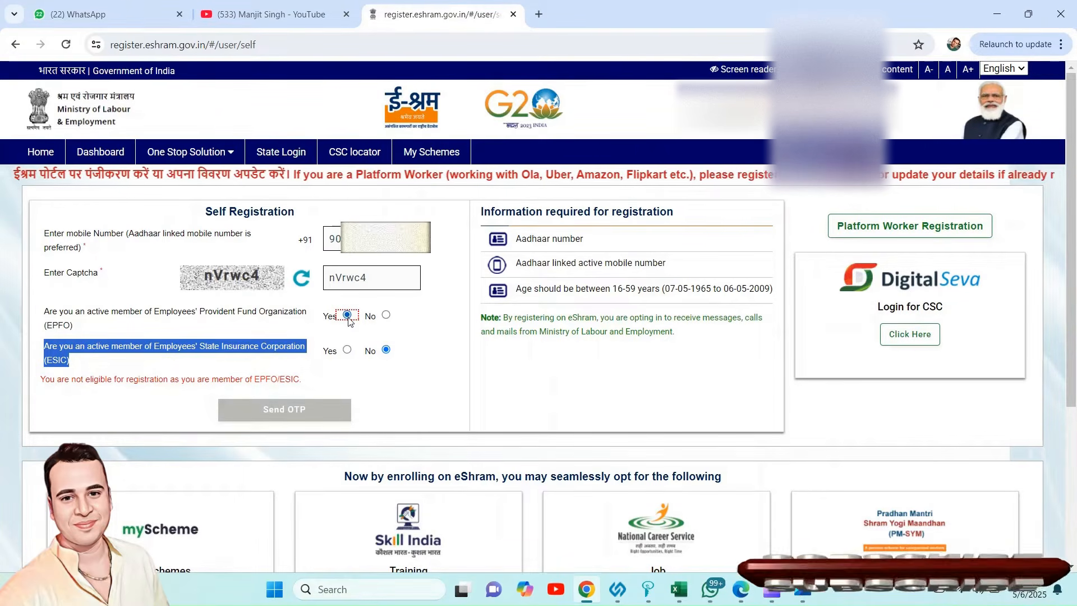
{"action": "left_click", "coordinate": [386, 316]}
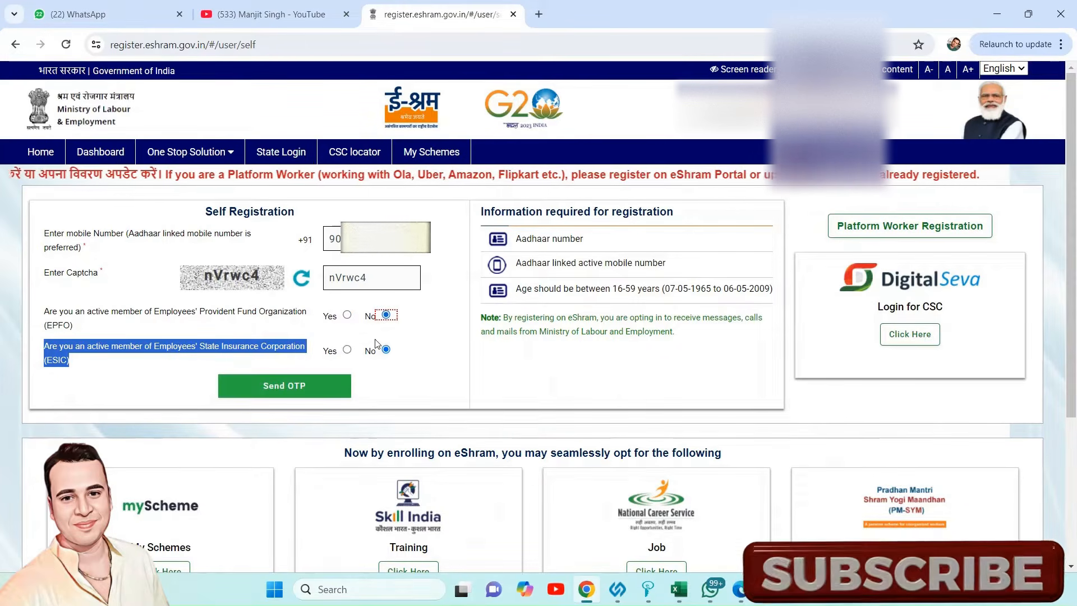
{"action": "left_click", "coordinate": [273, 308]}
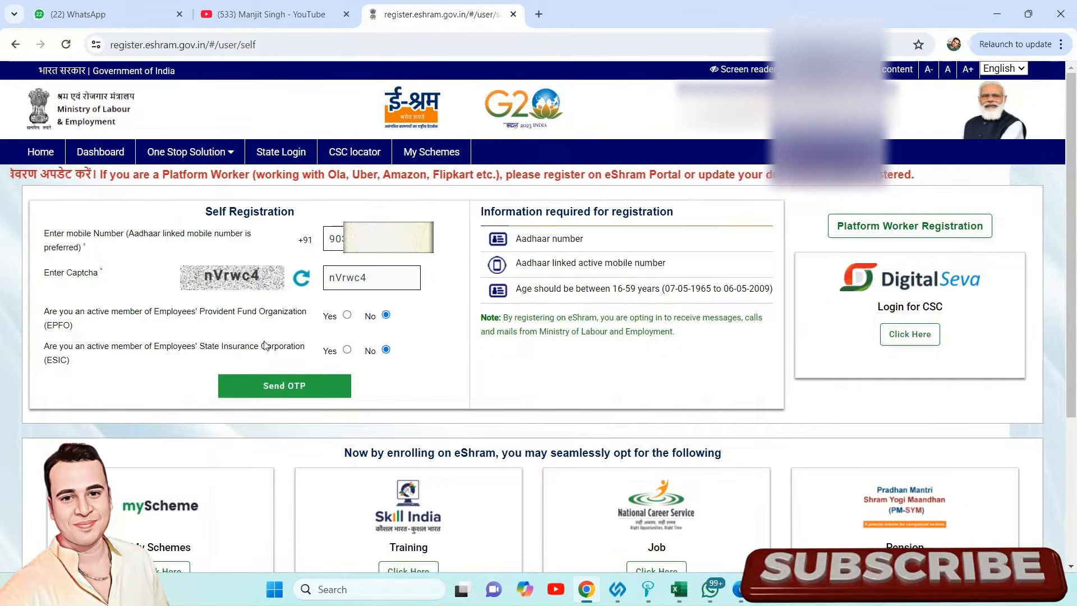
{"action": "left_click", "coordinate": [273, 385]}
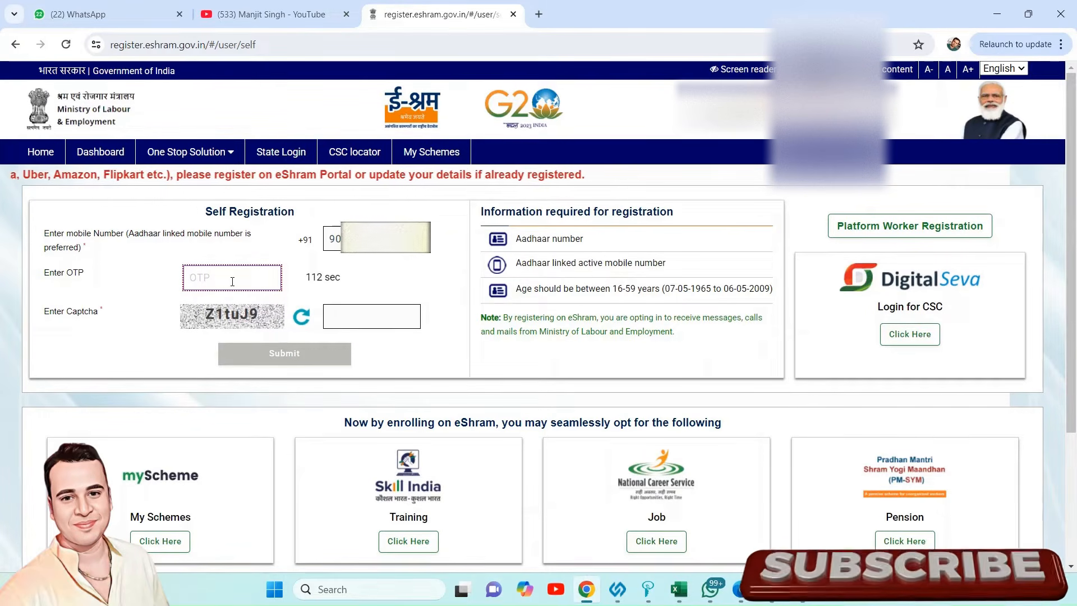
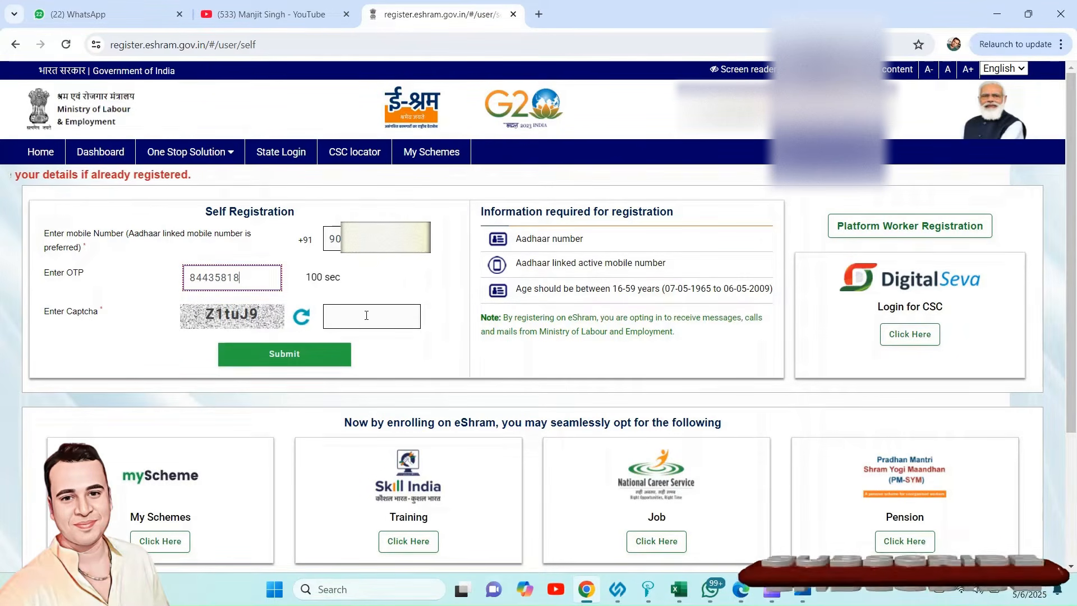
Step: Enter the displayed captcha and submit the Self Registration form
{"action": "left_click", "coordinate": [367, 315]}
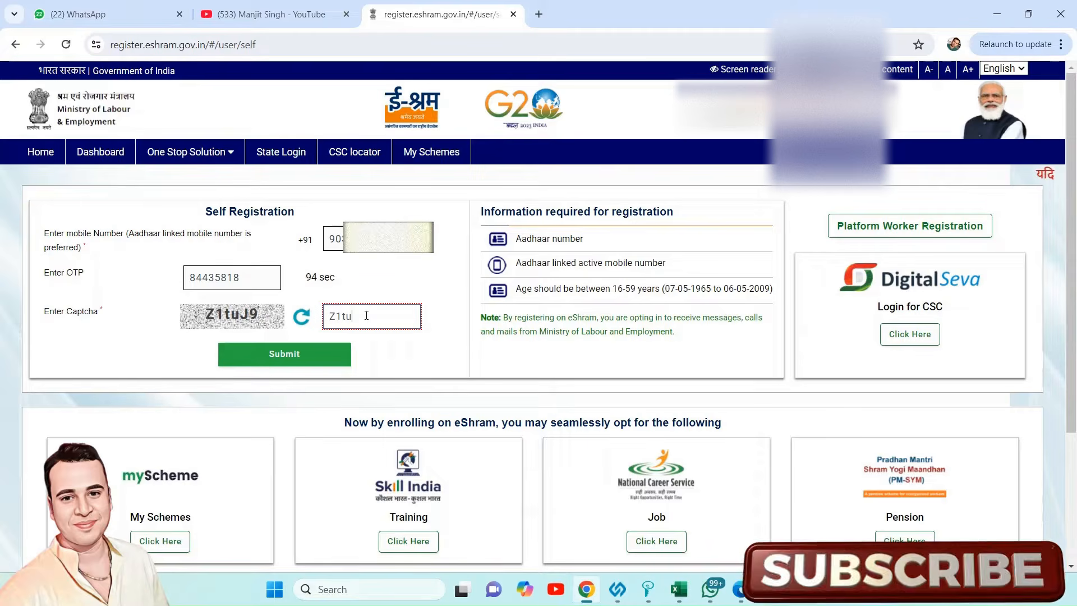
{"action": "type", "text": "Z1tuJ9"}
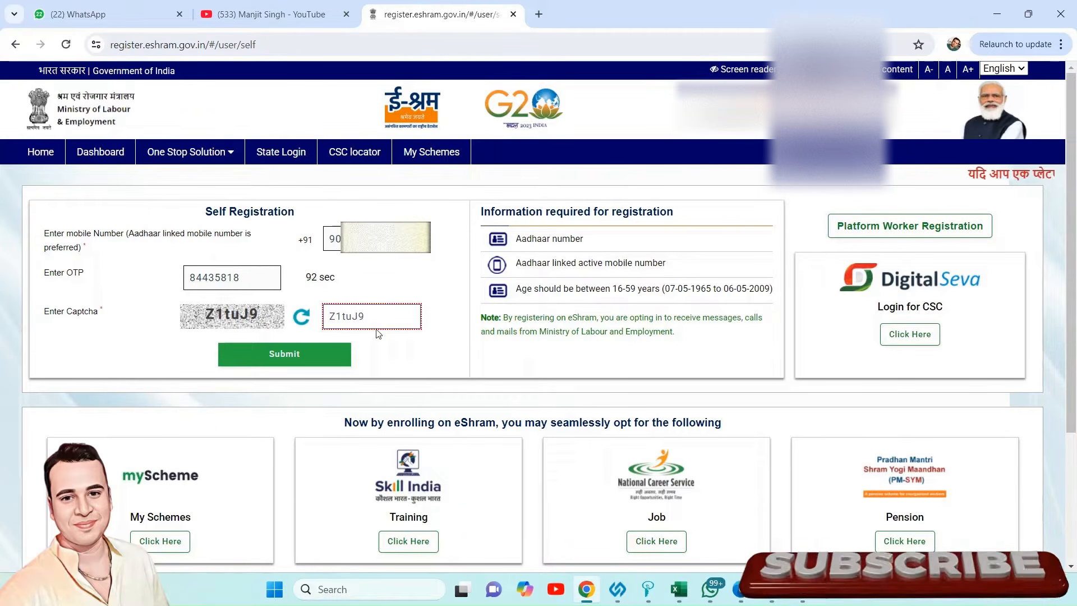
{"action": "left_click", "coordinate": [311, 360]}
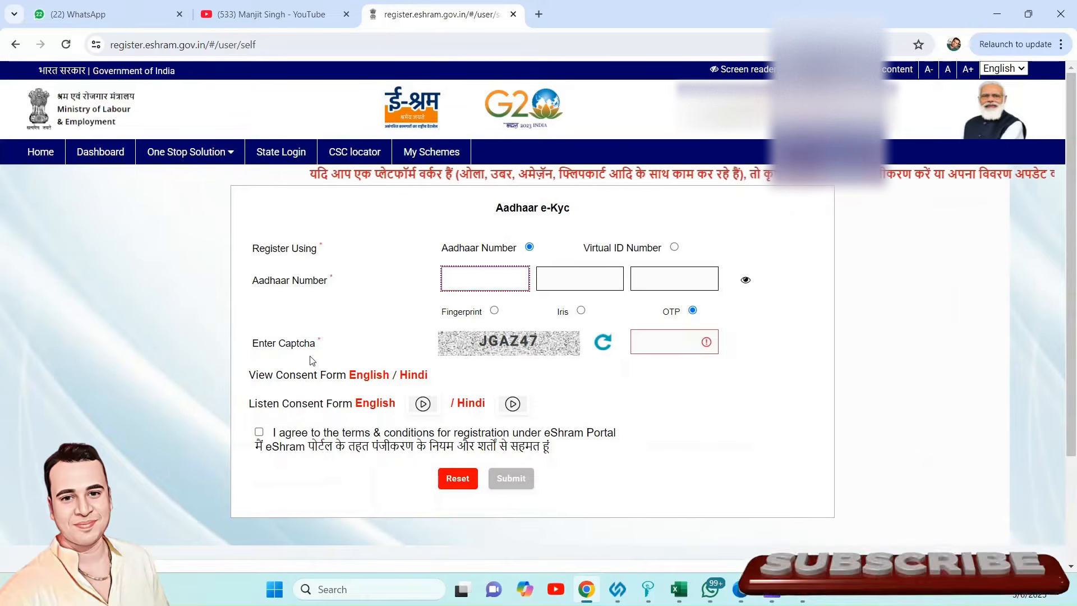
Step: Enter the applicant's Aadhaar number across the three number boxes of the Aadhaar e-KYC form
{"action": "type", "text": "•••"}
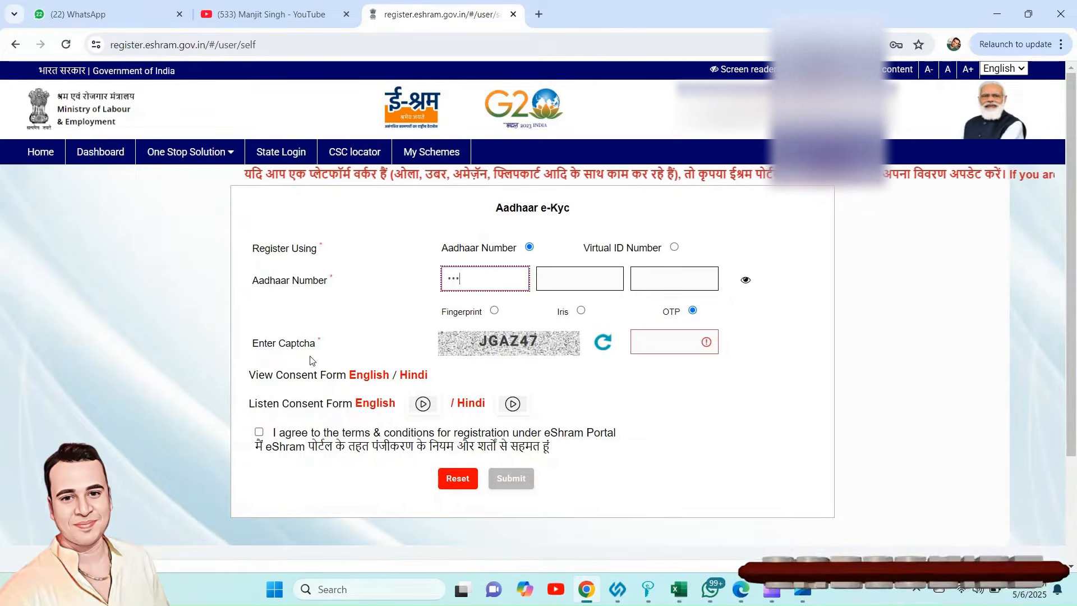
{"action": "type", "text": "•"}
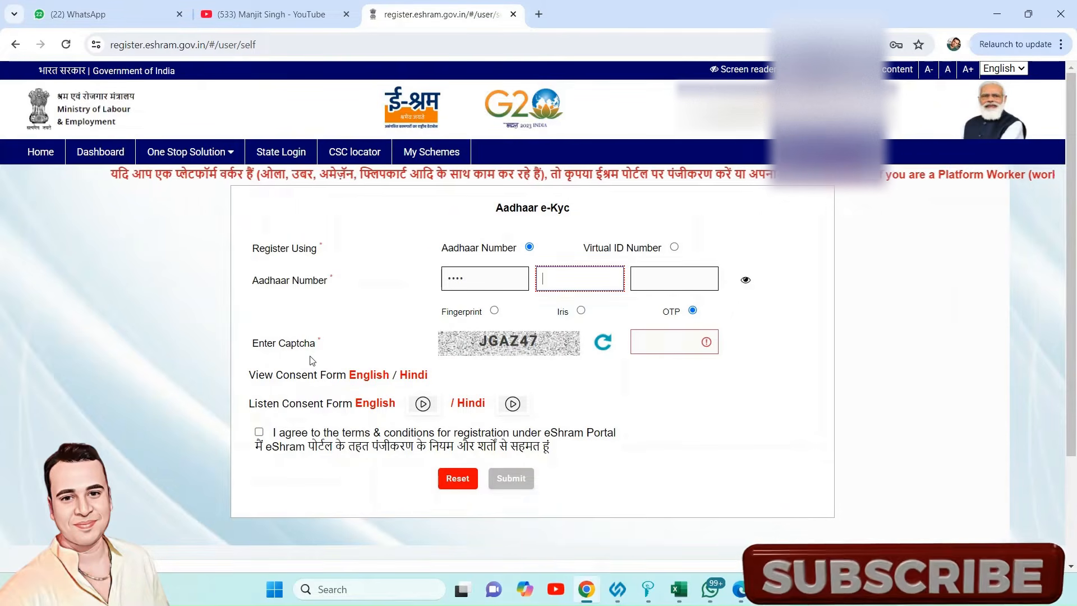
{"action": "type", "text": "••"}
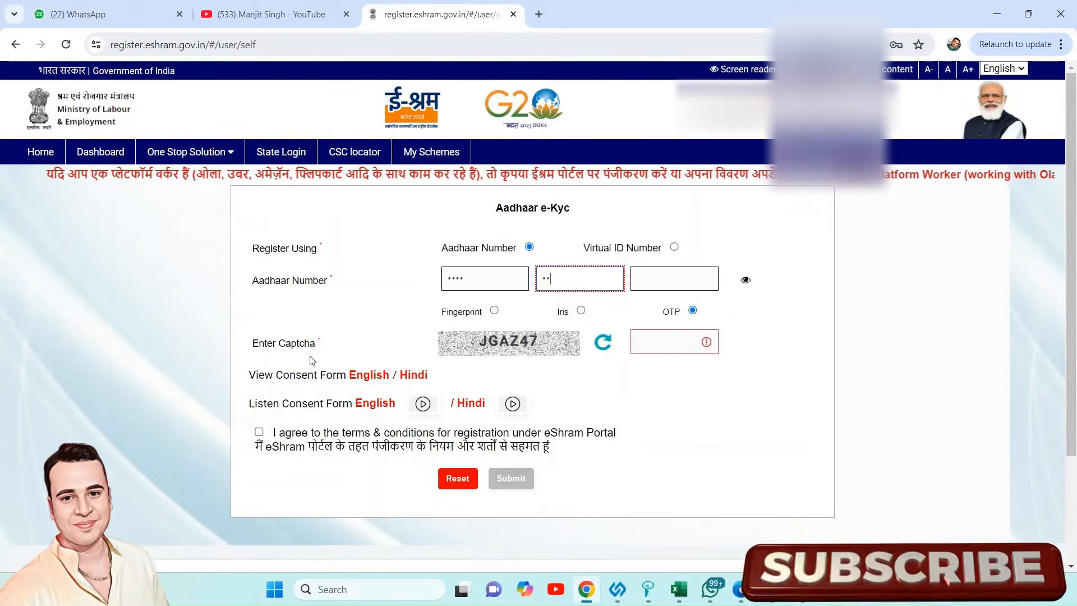
{"action": "type", "text": "•"}
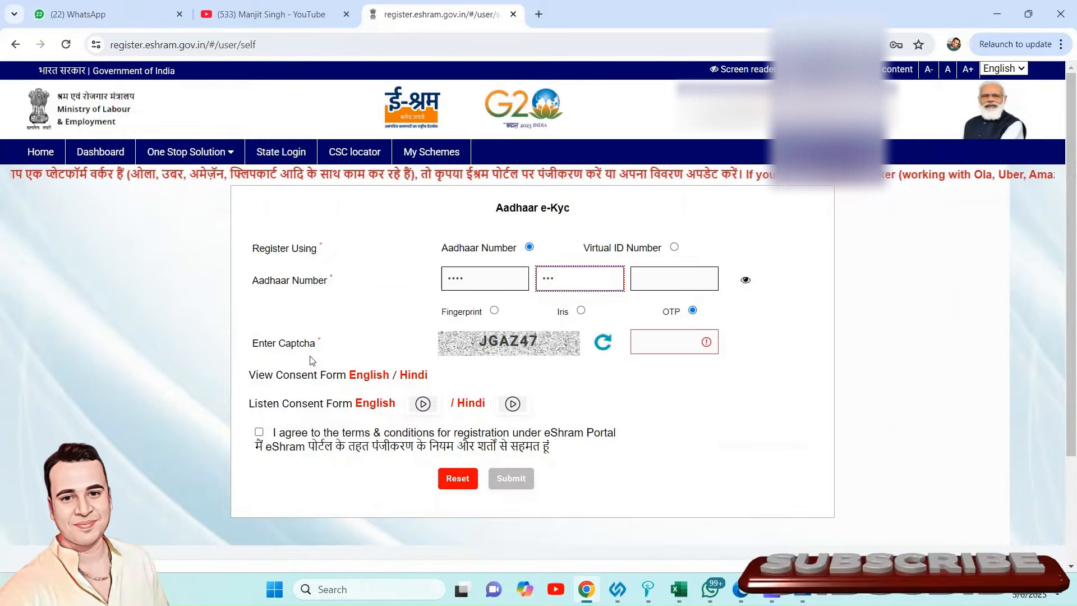
{"action": "type", "text": "••"}
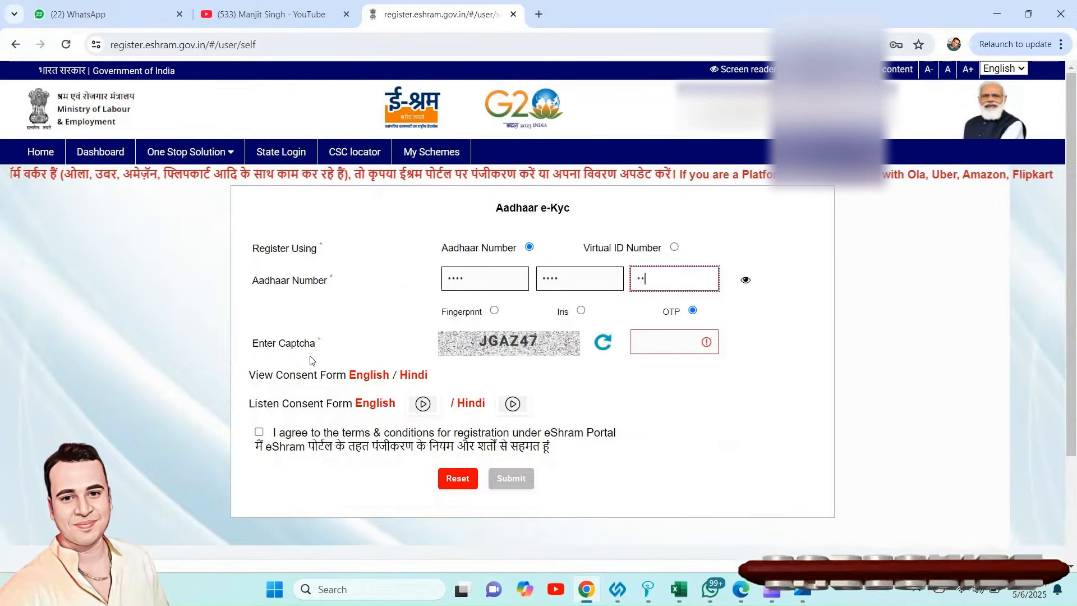
{"action": "type", "text": "•••"}
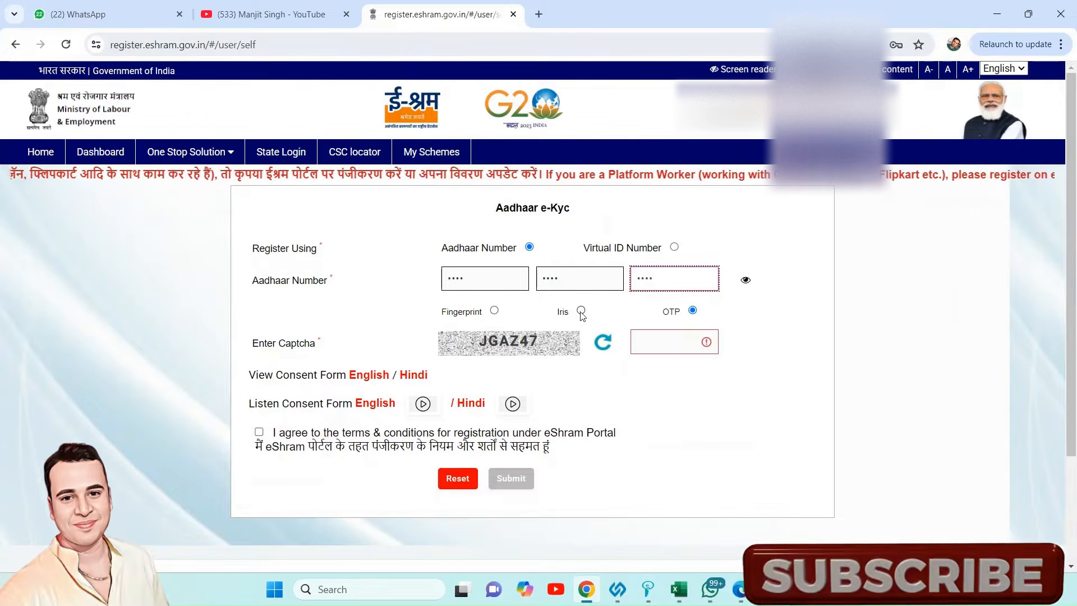
Step: Enter the displayed captcha, agree to the terms and conditions, and submit the Aadhaar e-KYC form with OTP as the verification method
{"action": "left_click", "coordinate": [647, 346]}
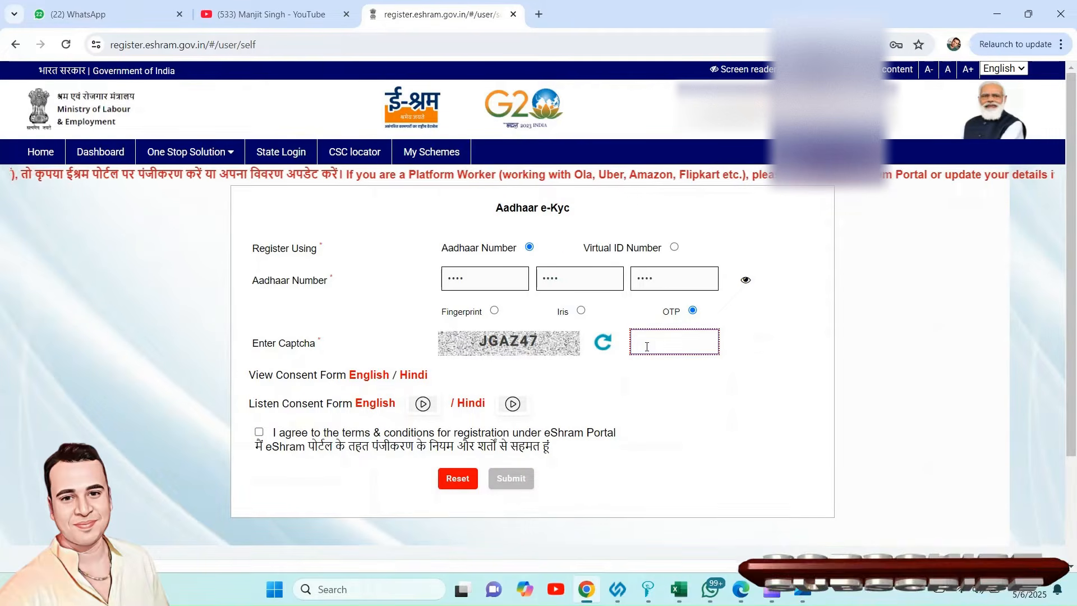
{"action": "type", "text": "JGA"}
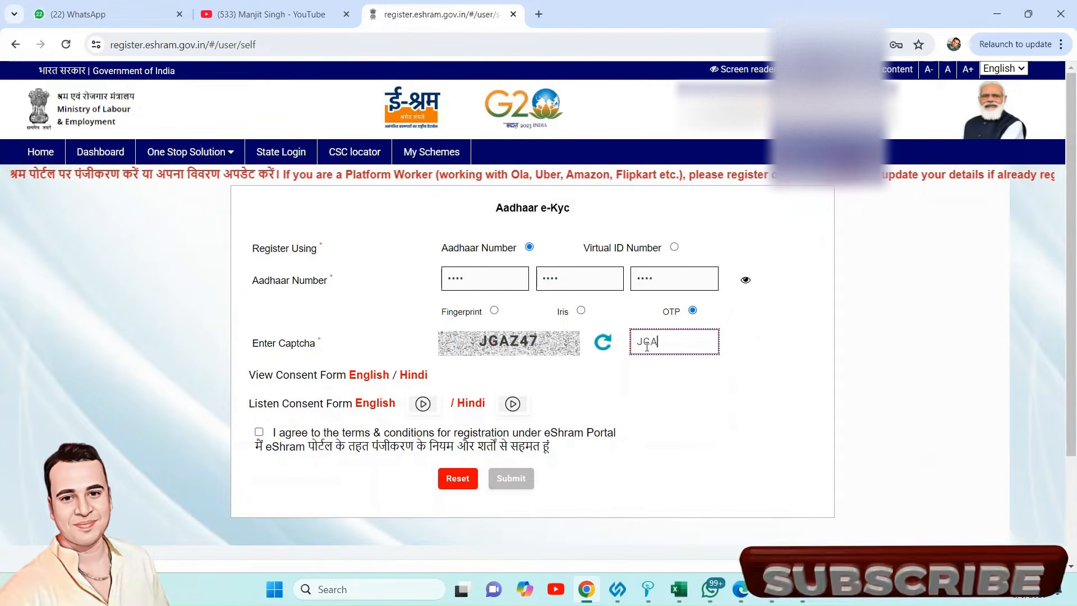
{"action": "type", "text": "Z47"}
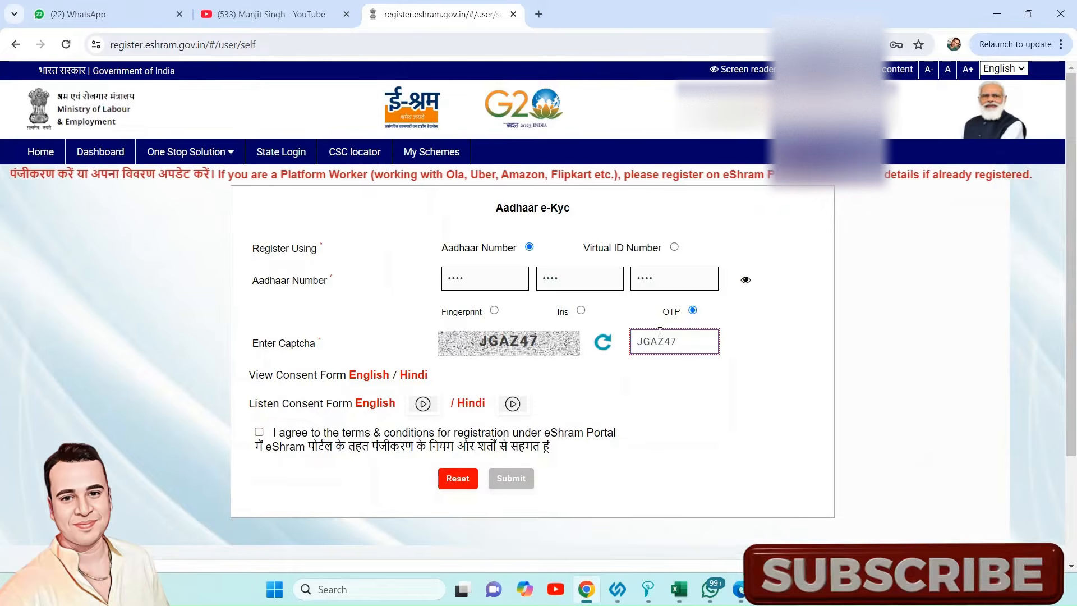
{"action": "double_click", "coordinate": [670, 312]}
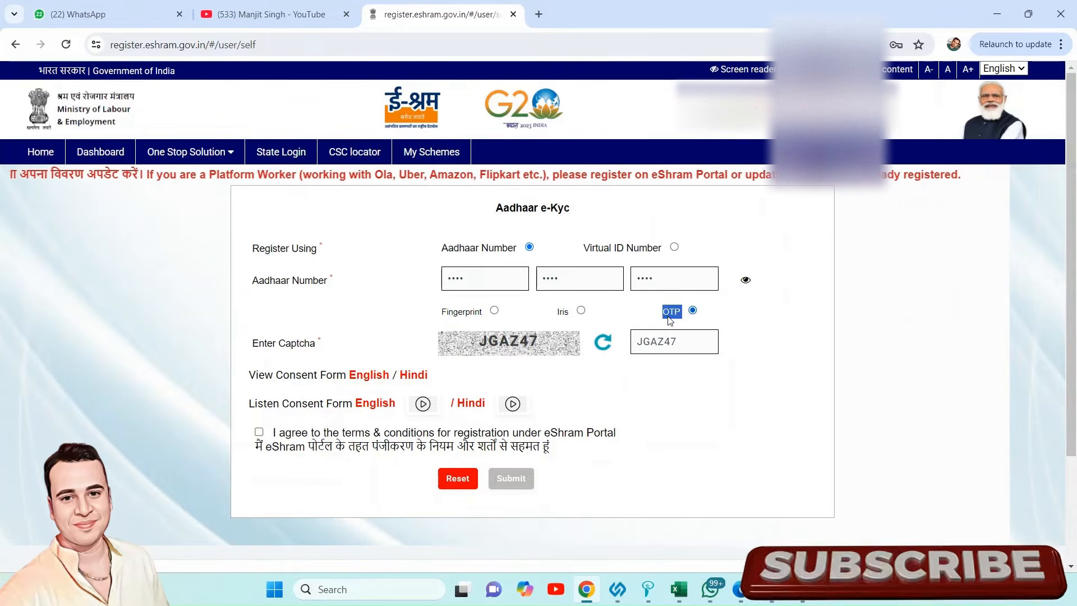
{"action": "left_click", "coordinate": [259, 433]}
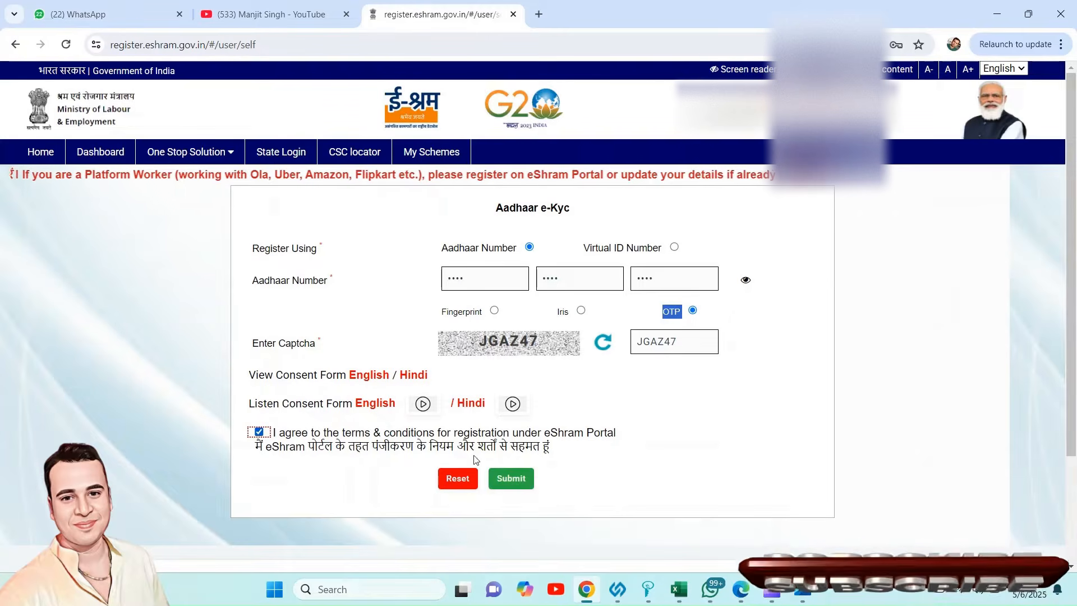
{"action": "left_click", "coordinate": [500, 479]}
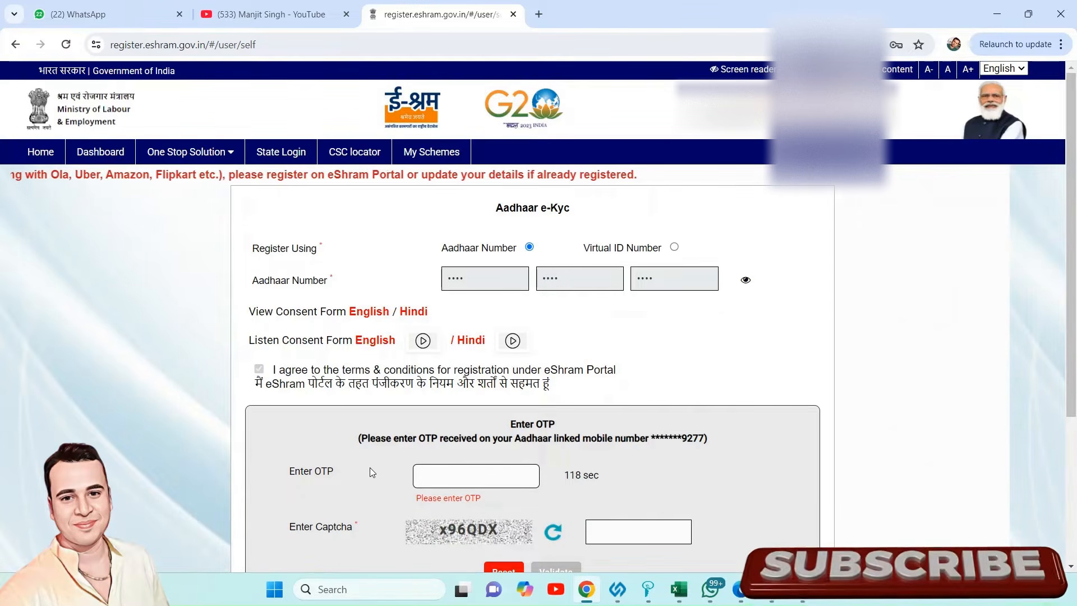
Step: Enter the OTP received on the Aadhaar-linked mobile number
{"action": "scroll", "coordinate": [370, 468], "scroll_direction": "down", "scroll_amount": 2}
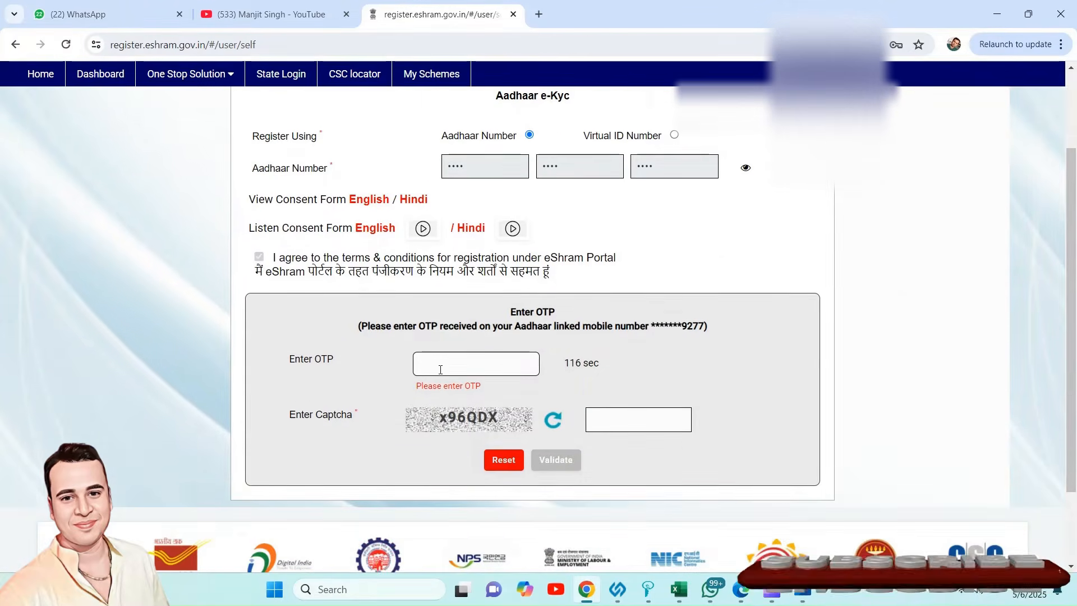
{"action": "left_click", "coordinate": [441, 369]}
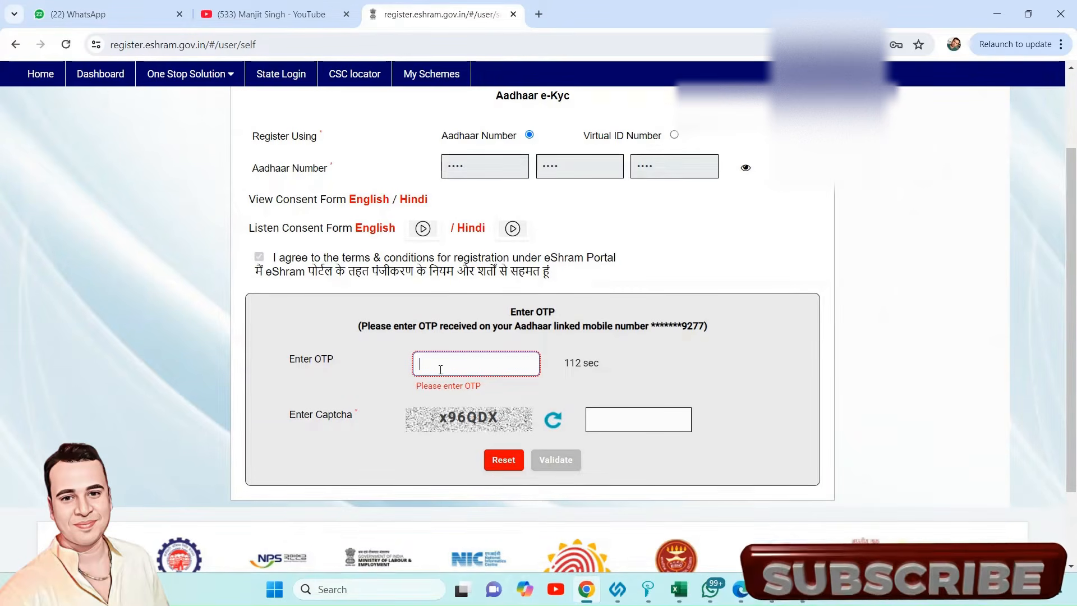
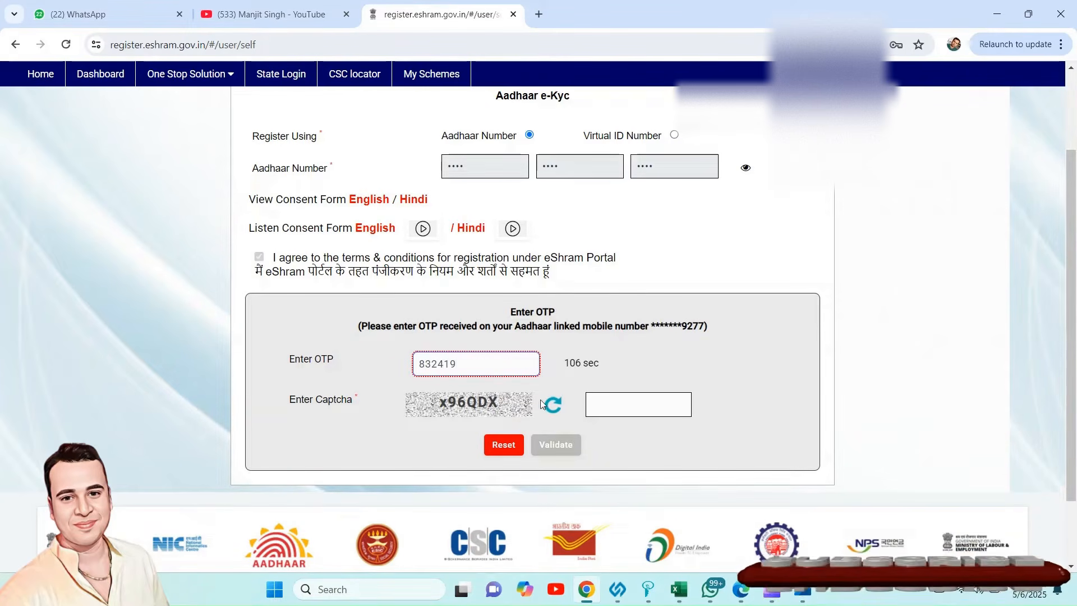
Step: Validate the Aadhaar OTP with the displayed captcha and refuse the browser's offer to save the password
{"action": "left_click", "coordinate": [624, 408]}
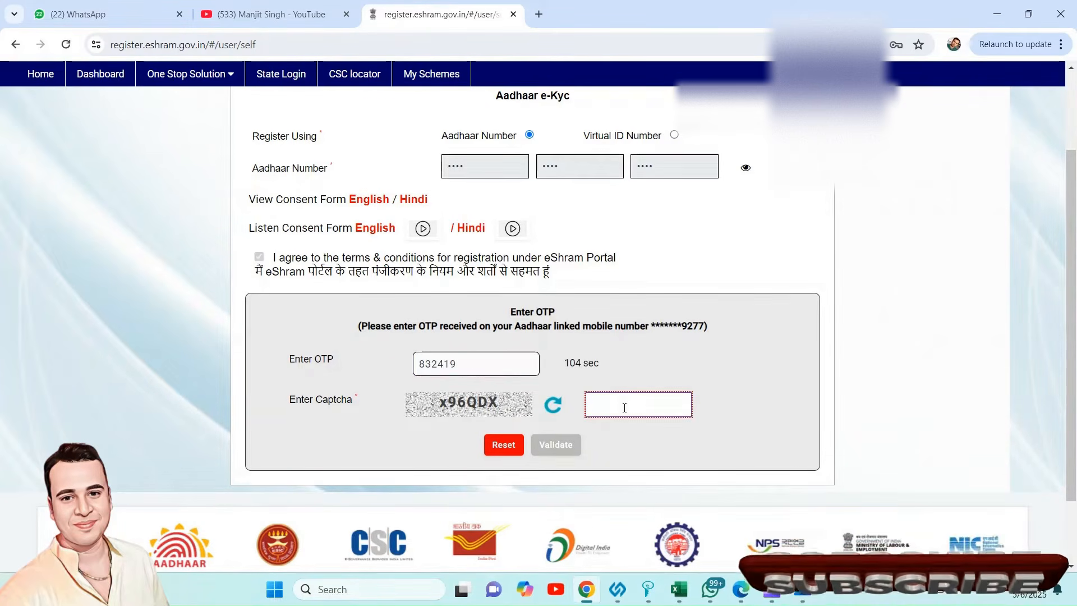
{"action": "type", "text": "x96Q"}
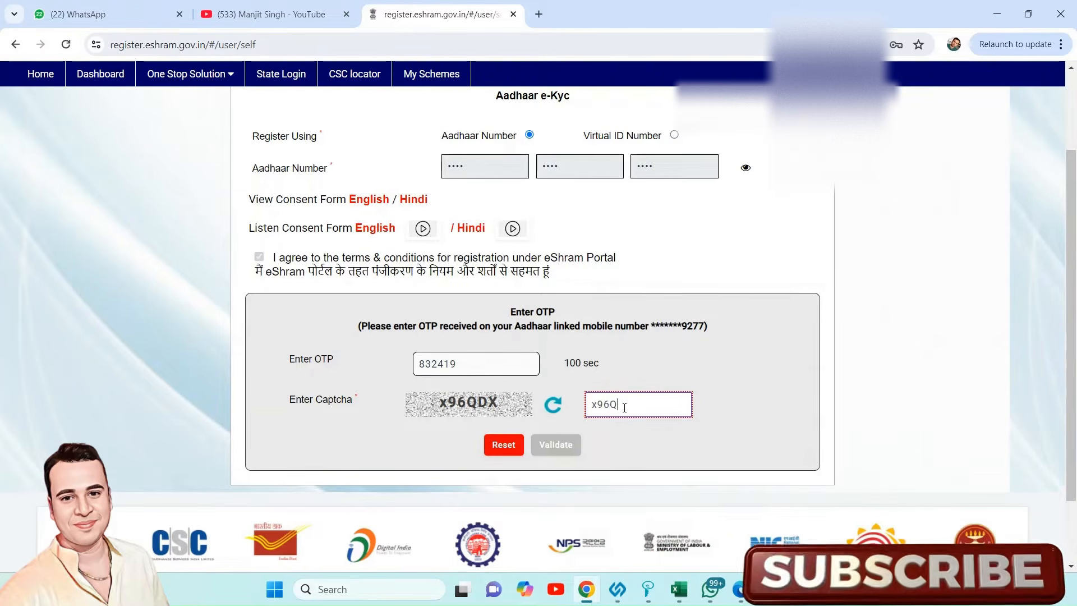
{"action": "type", "text": "DX"}
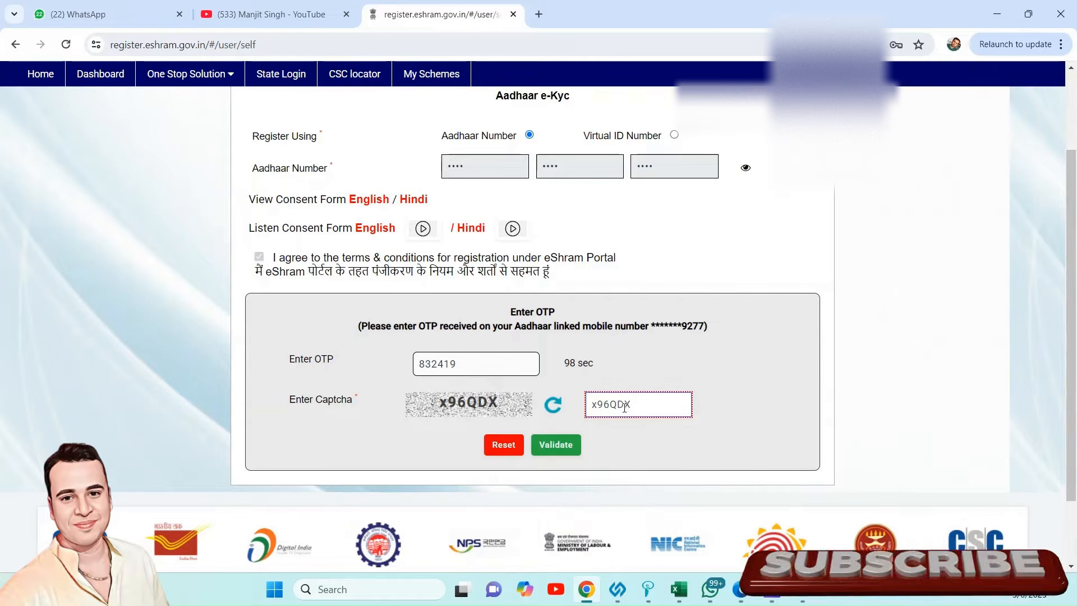
{"action": "left_click", "coordinate": [551, 442]}
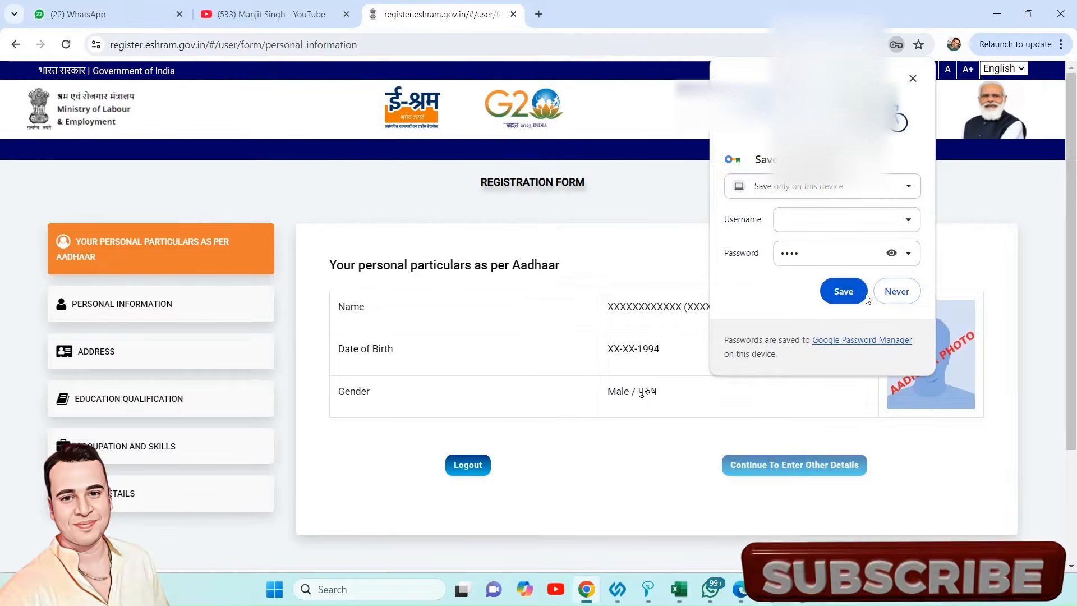
{"action": "left_click", "coordinate": [894, 292]}
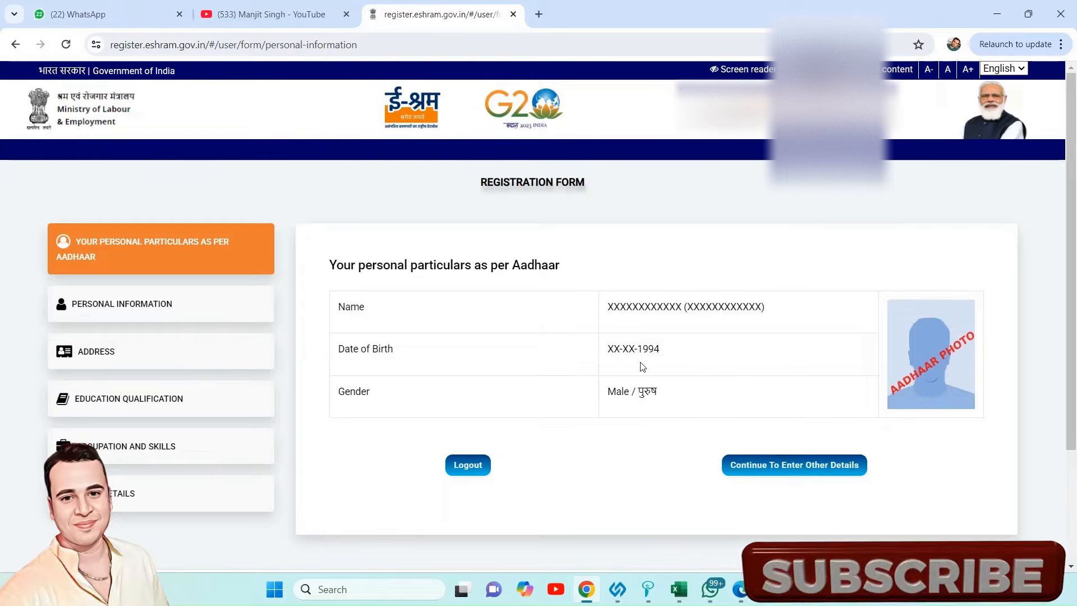
Step: Continue from the Aadhaar particulars to the other details and set the marital status to Married
{"action": "left_click", "coordinate": [786, 469]}
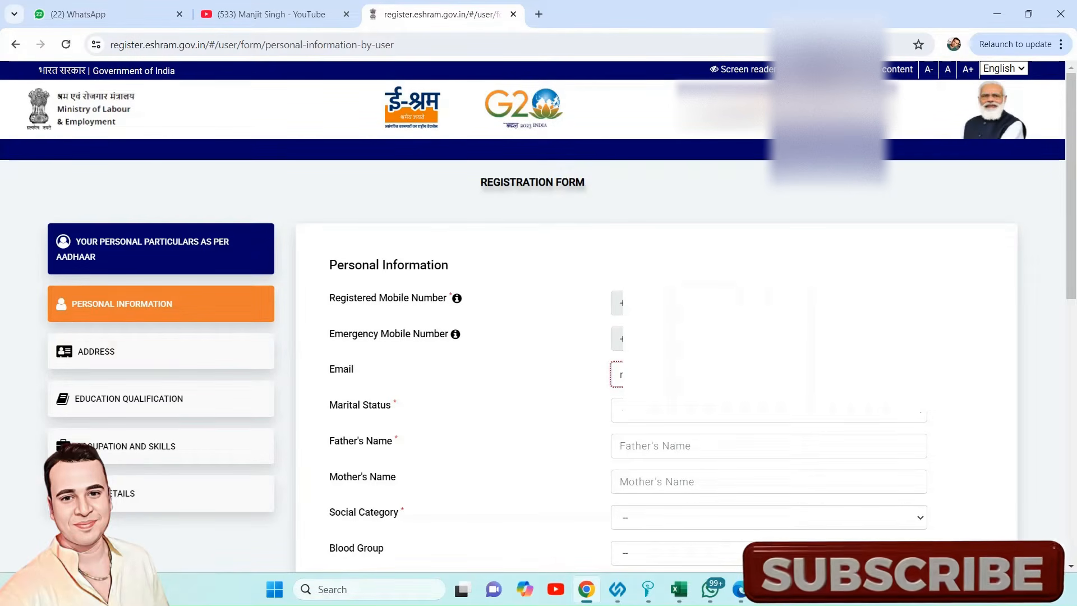
{"action": "left_click", "coordinate": [628, 415]}
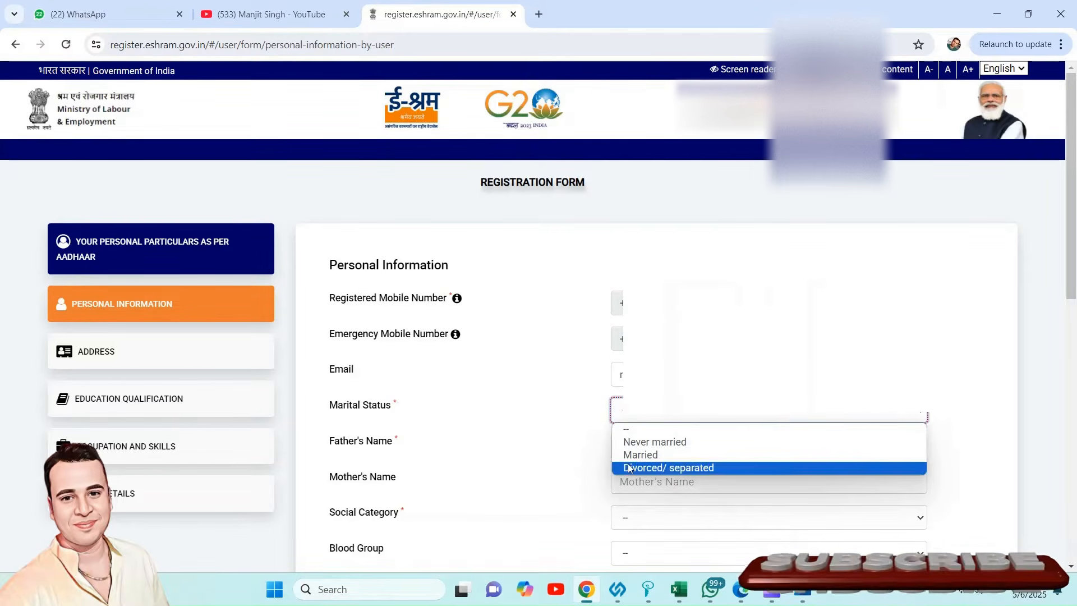
{"action": "left_click", "coordinate": [650, 453]}
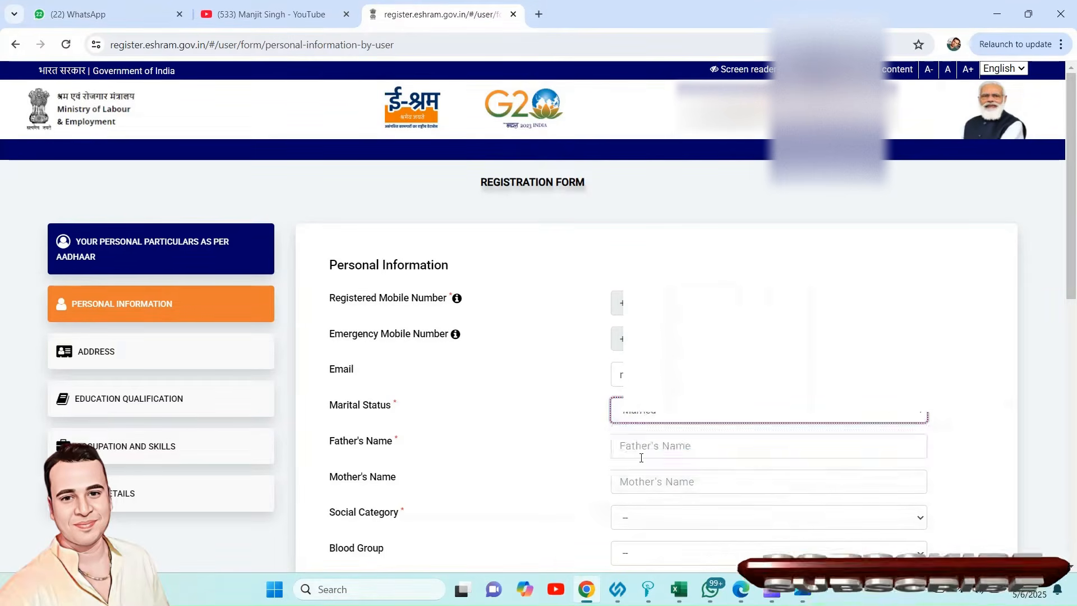
Step: Fill in the father's name and the mother's name in the personal information
{"action": "left_click", "coordinate": [638, 450]}
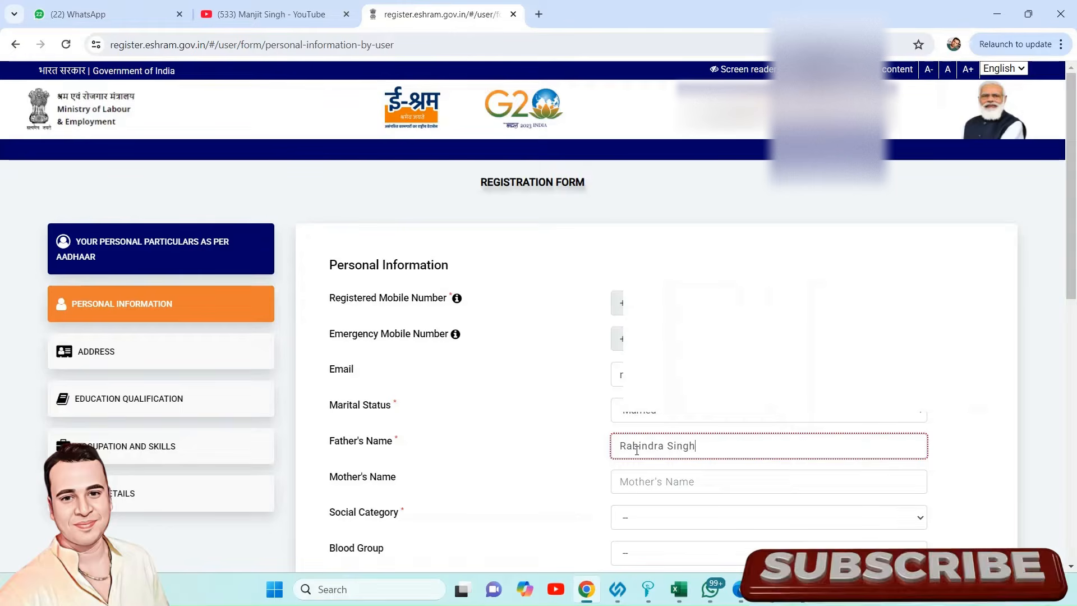
{"action": "key", "text": "Tab"}
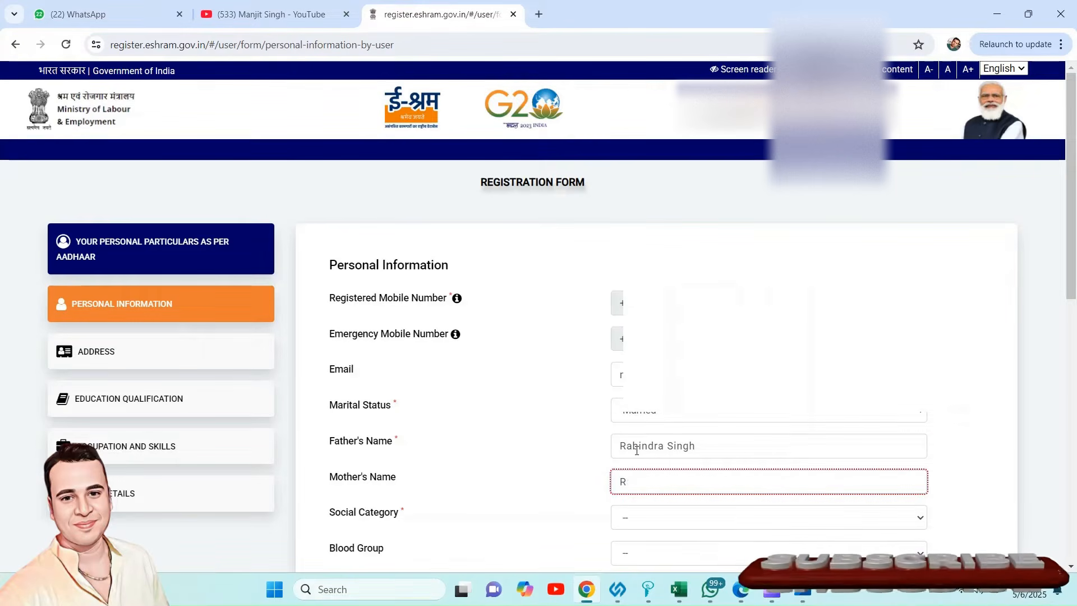
{"action": "key", "text": "Tab"}
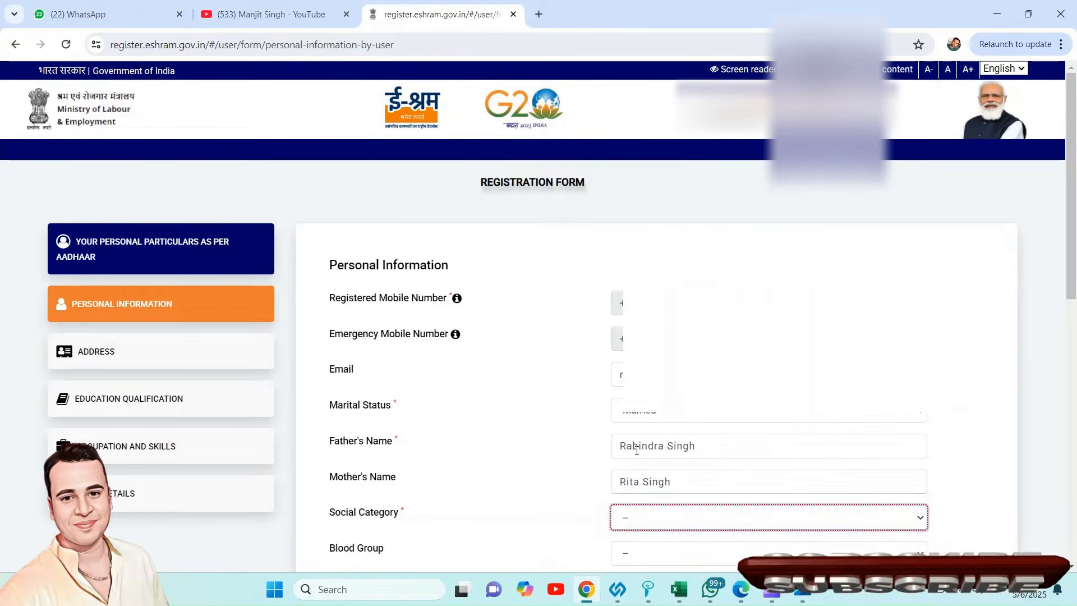
Step: Set the social category to General
{"action": "key", "text": "space"}
{"action": "key", "text": "Down"}
{"action": "key", "text": "Down"}
{"action": "key", "text": "Down"}
{"action": "key", "text": "Down"}
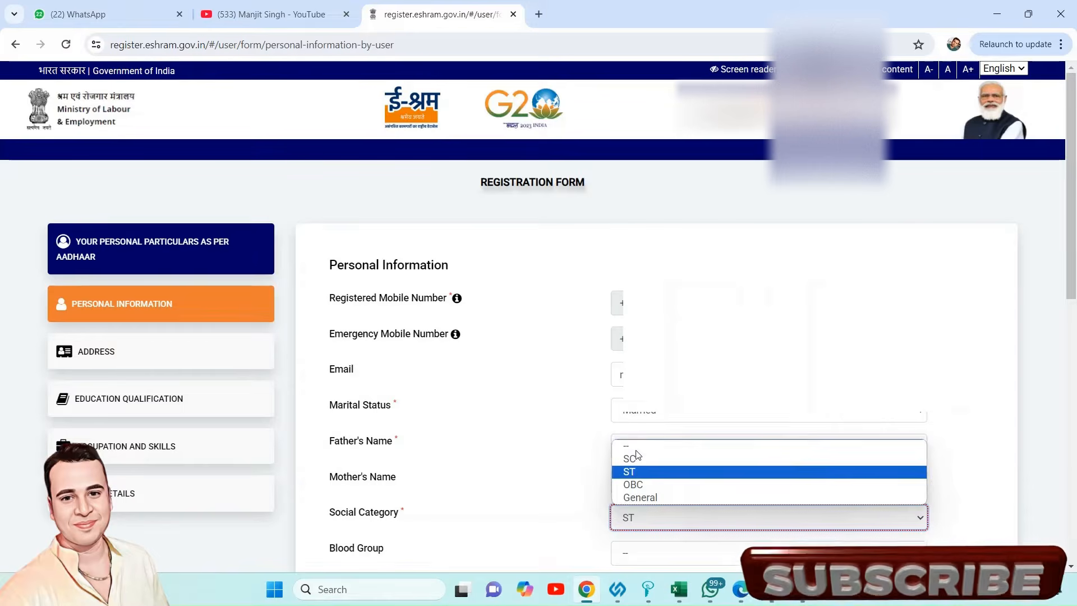
{"action": "key", "text": "Return"}
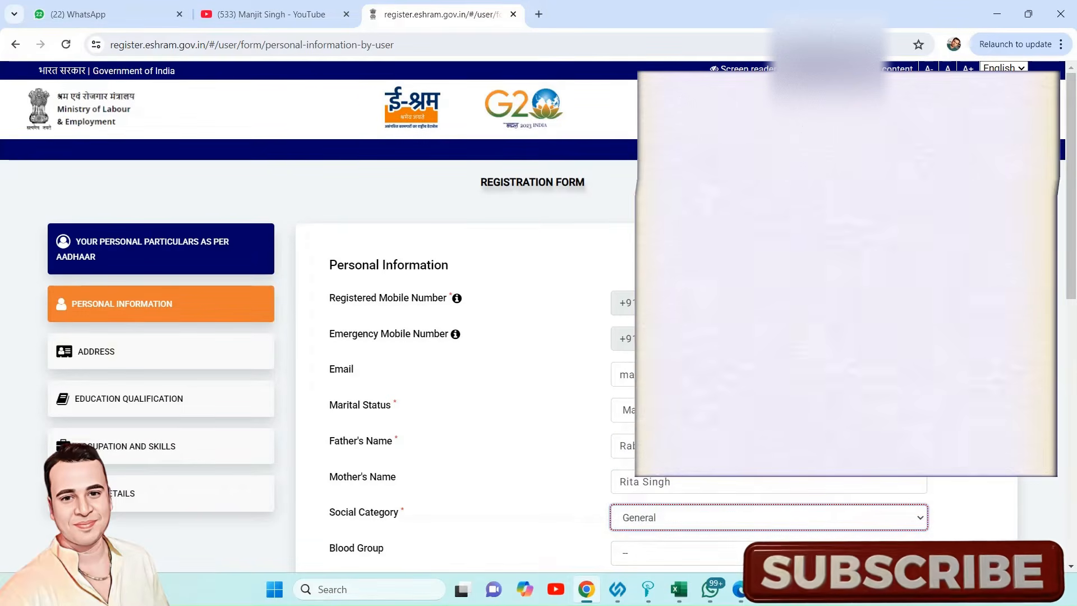
Step: Set the blood group to A+ in the personal information
{"action": "left_click", "coordinate": [590, 482]}
{"action": "scroll", "coordinate": [590, 483], "scroll_direction": "down", "scroll_amount": 2}
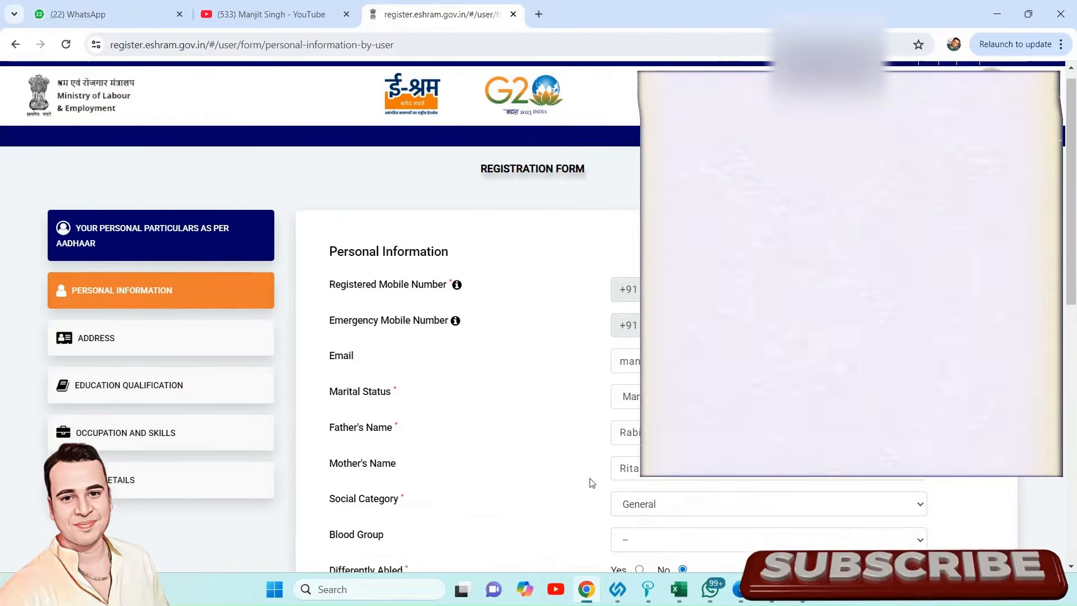
{"action": "left_click", "coordinate": [690, 467]}
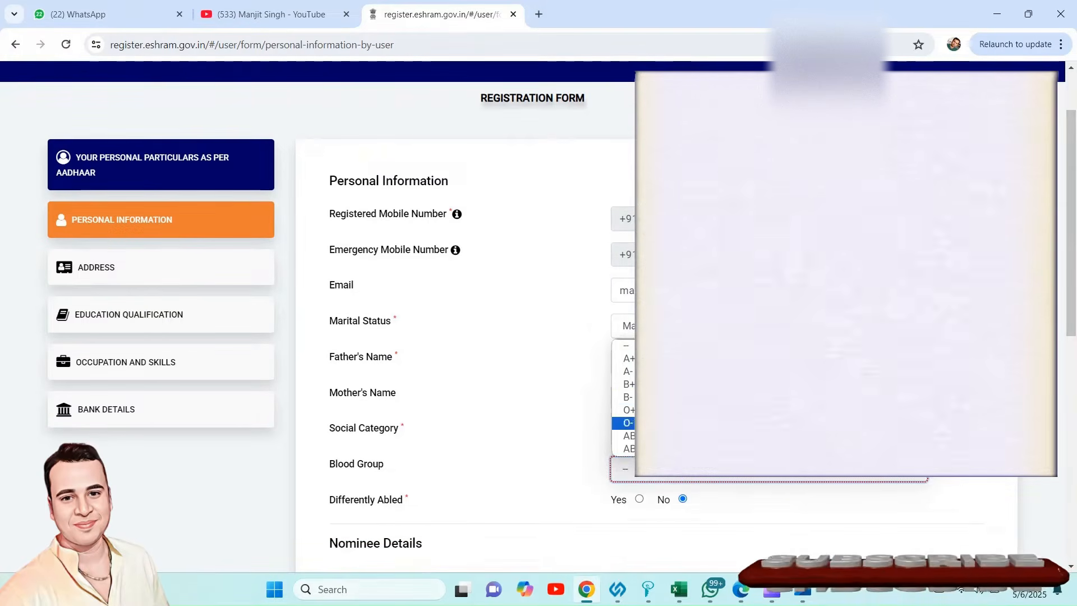
{"action": "left_click", "coordinate": [625, 358]}
{"action": "left_click", "coordinate": [511, 527]}
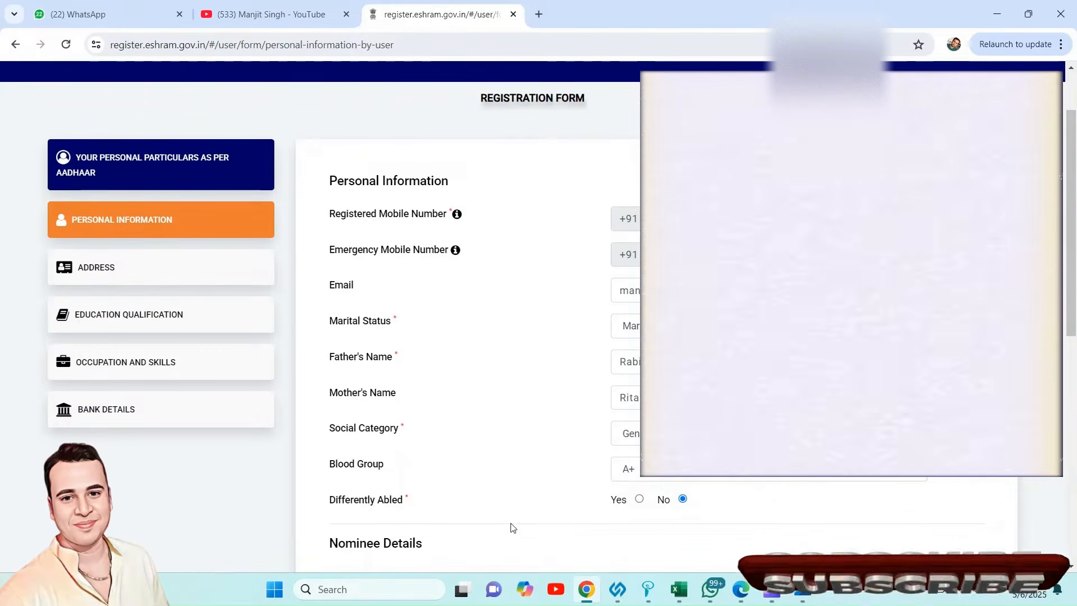
{"action": "scroll", "coordinate": [512, 527], "scroll_direction": "down", "scroll_amount": 2}
{"action": "scroll", "coordinate": [512, 527], "scroll_direction": "down", "scroll_amount": 1}
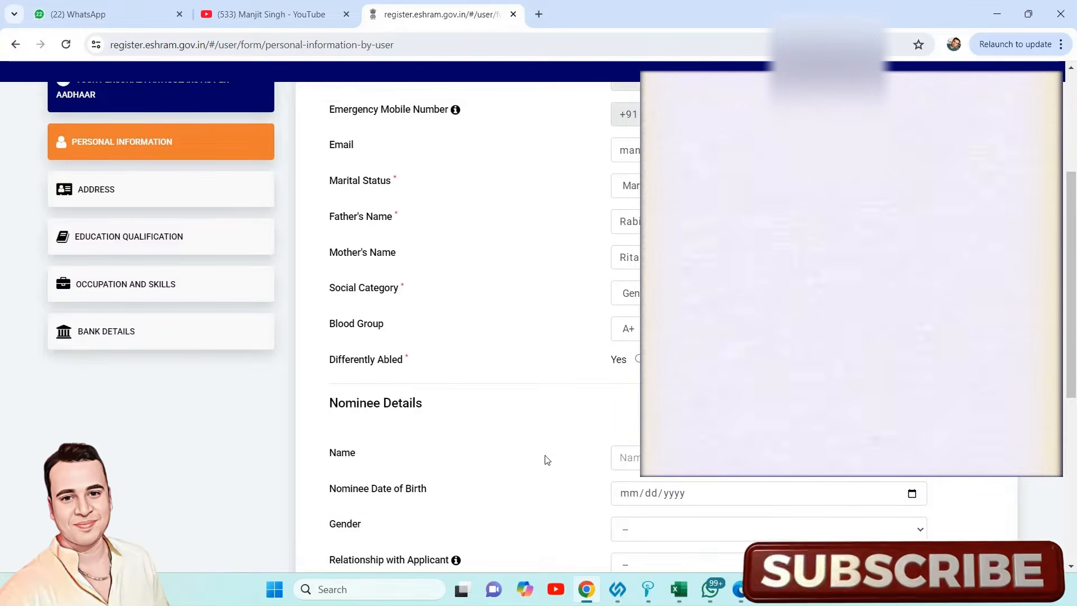
{"action": "left_click", "coordinate": [630, 456]}
{"action": "type", "text": "S"}
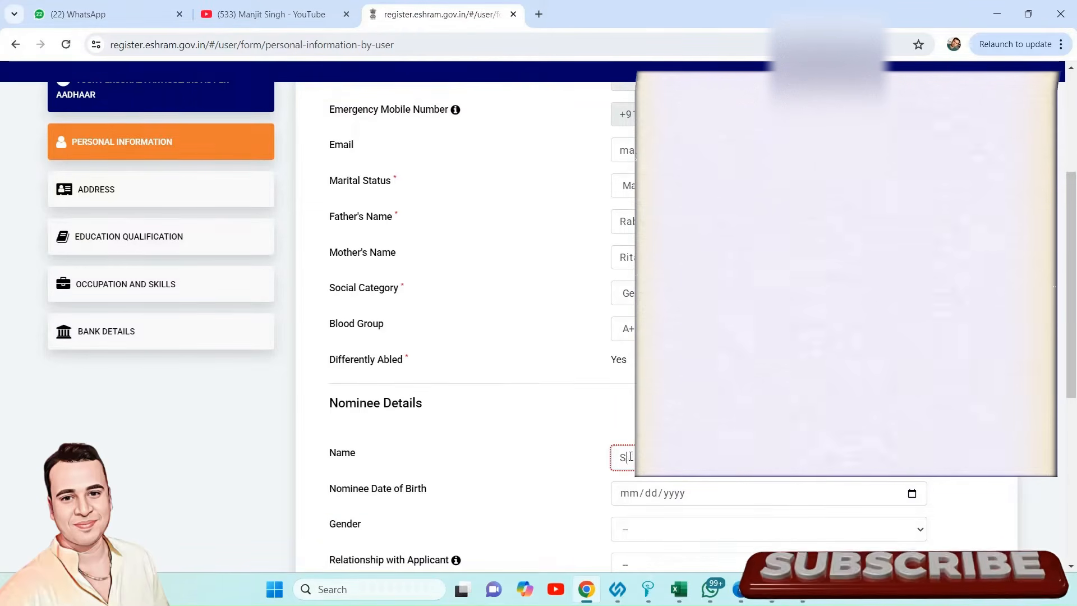
{"action": "type", "text": "a"}
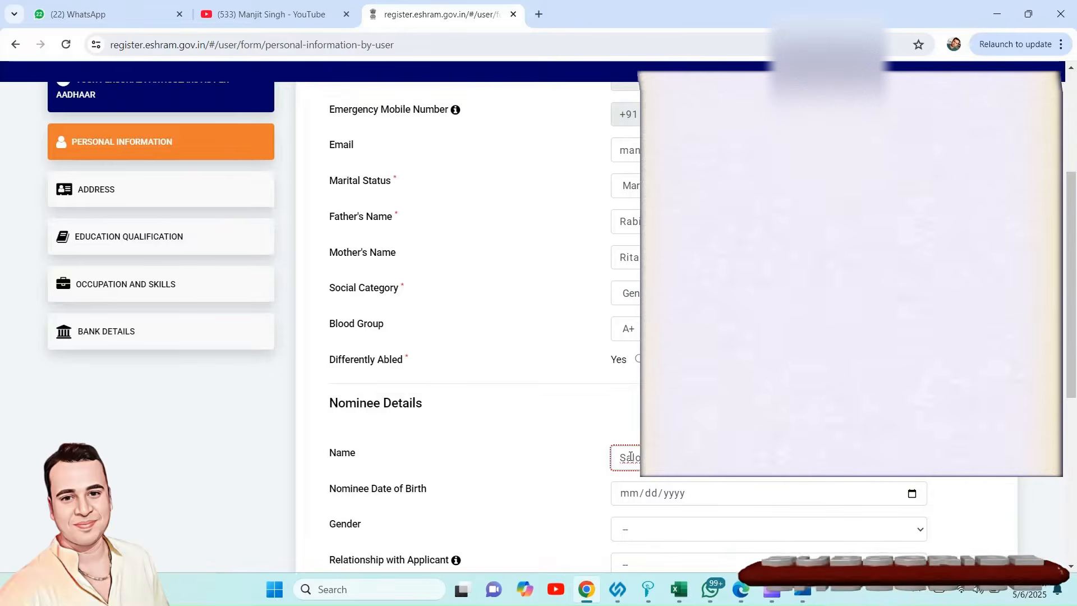
{"action": "key", "text": "Tab"}
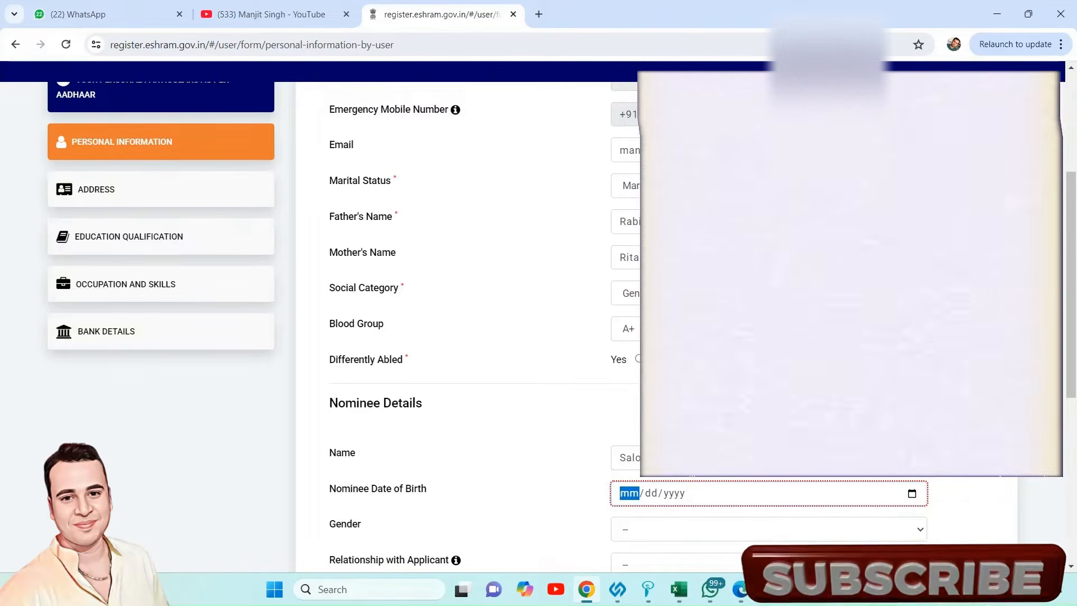
{"action": "key", "text": "shift+Tab"}
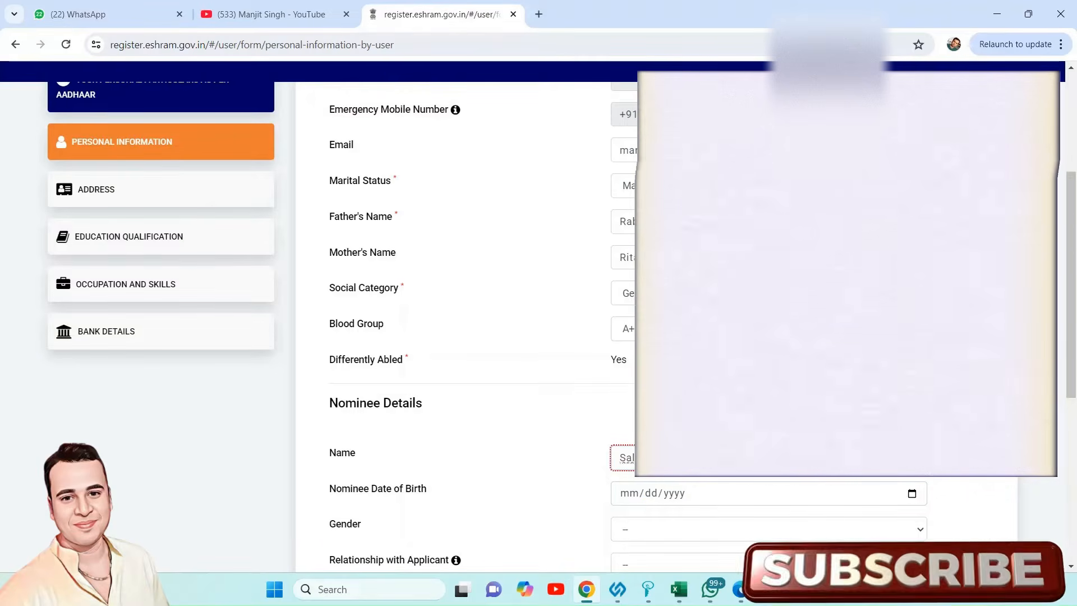
{"action": "key", "text": "BackSpace"}
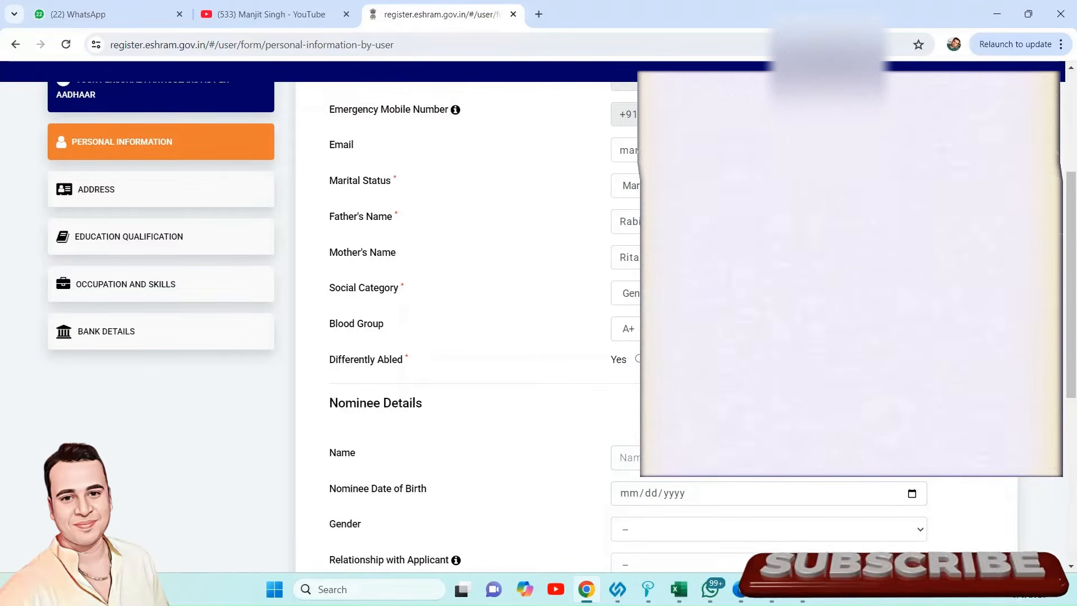
Step: Leave the nominee details blank, save the personal information and continue to the address section
{"action": "scroll", "coordinate": [561, 325], "scroll_direction": "down", "scroll_amount": 4}
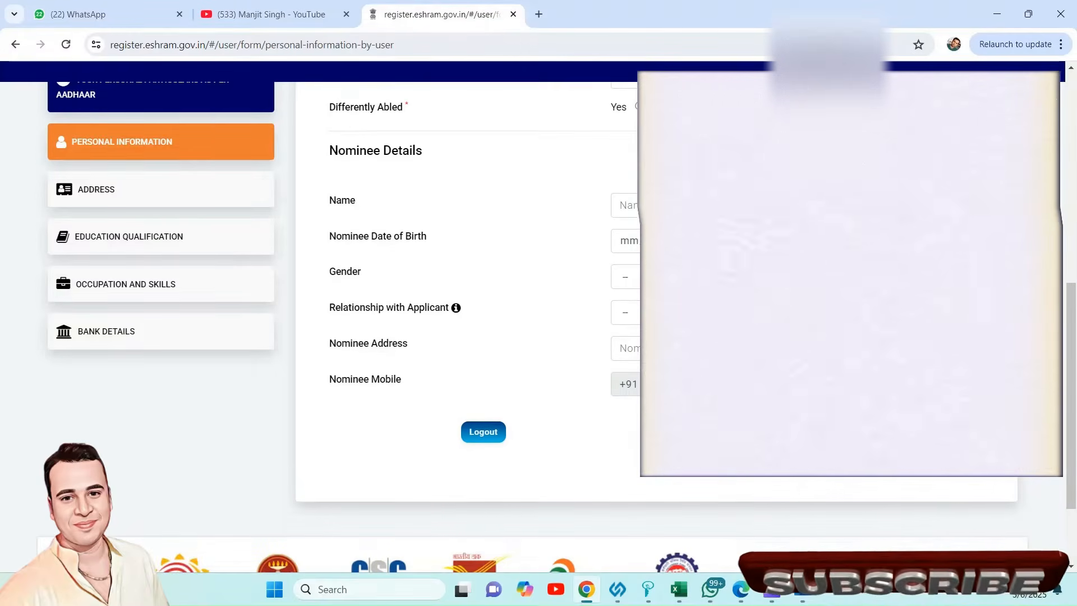
{"action": "left_click", "coordinate": [829, 432]}
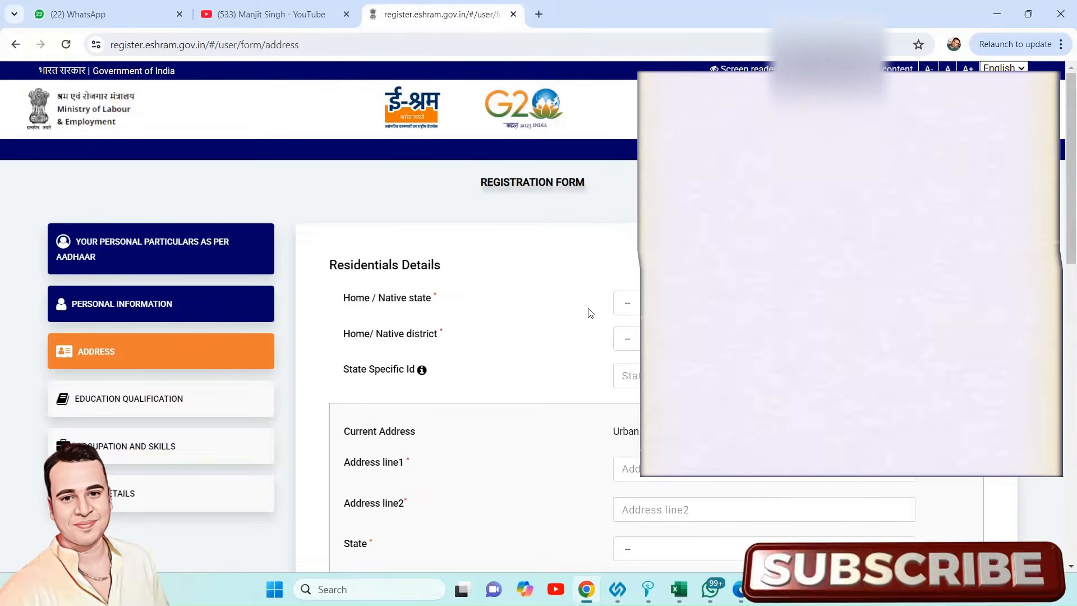
Step: Set the home/native state to Bihar and select the applicant's home district in the residential details
{"action": "triple_click", "coordinate": [350, 267]}
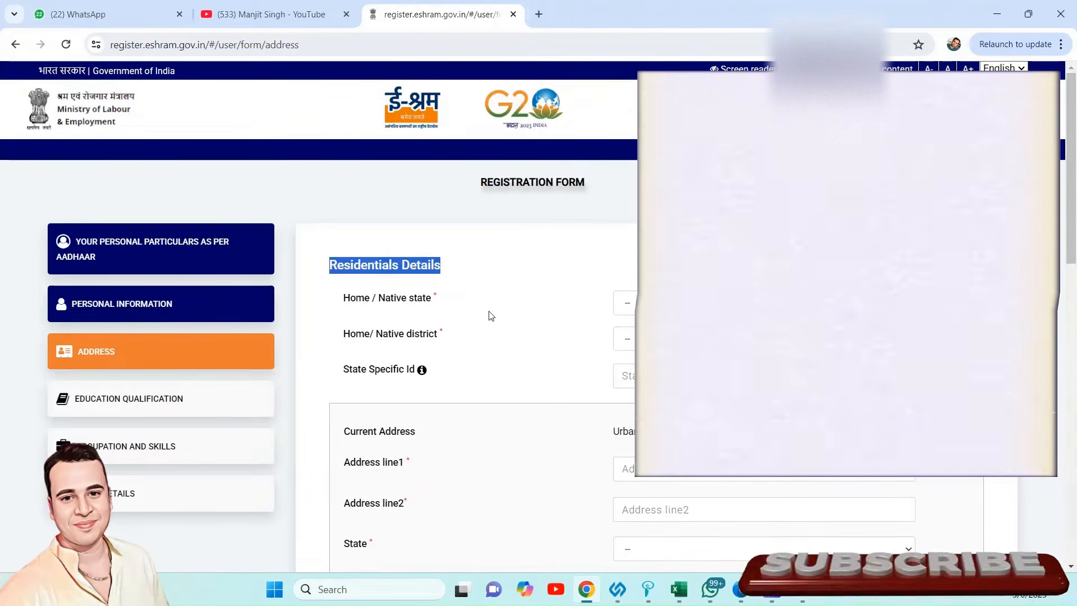
{"action": "left_click", "coordinate": [636, 306]}
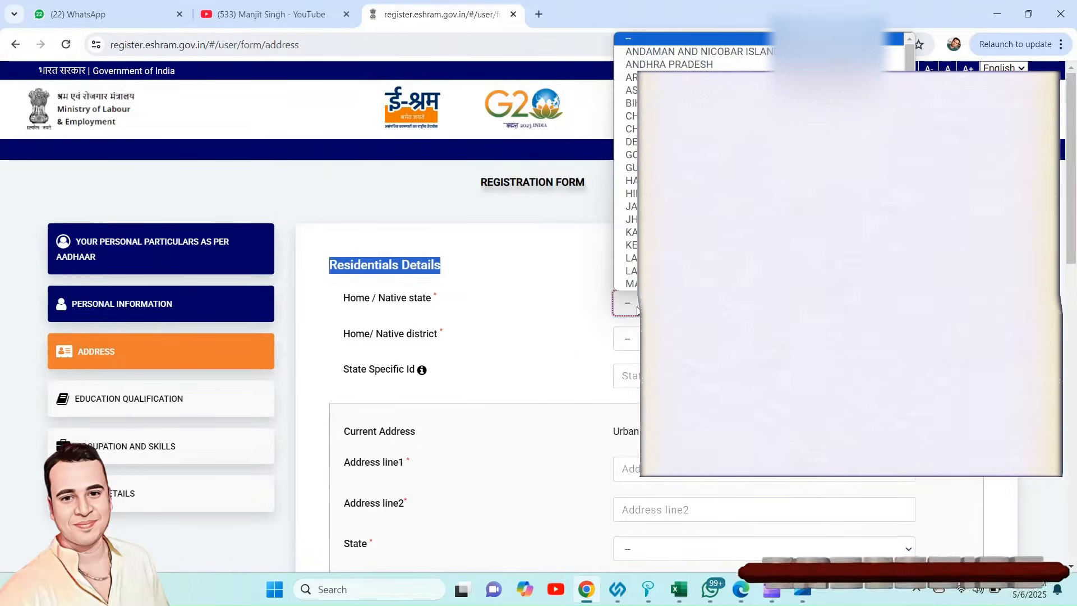
{"action": "key", "text": "b"}
{"action": "key", "text": "Return"}
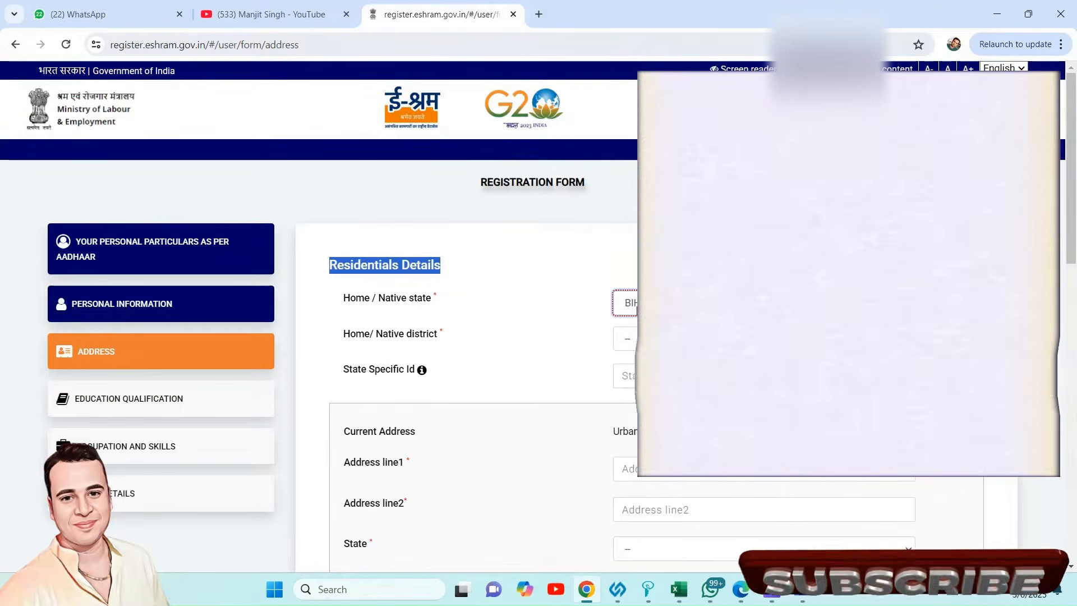
{"action": "left_click", "coordinate": [638, 341]}
{"action": "key", "text": "p"}
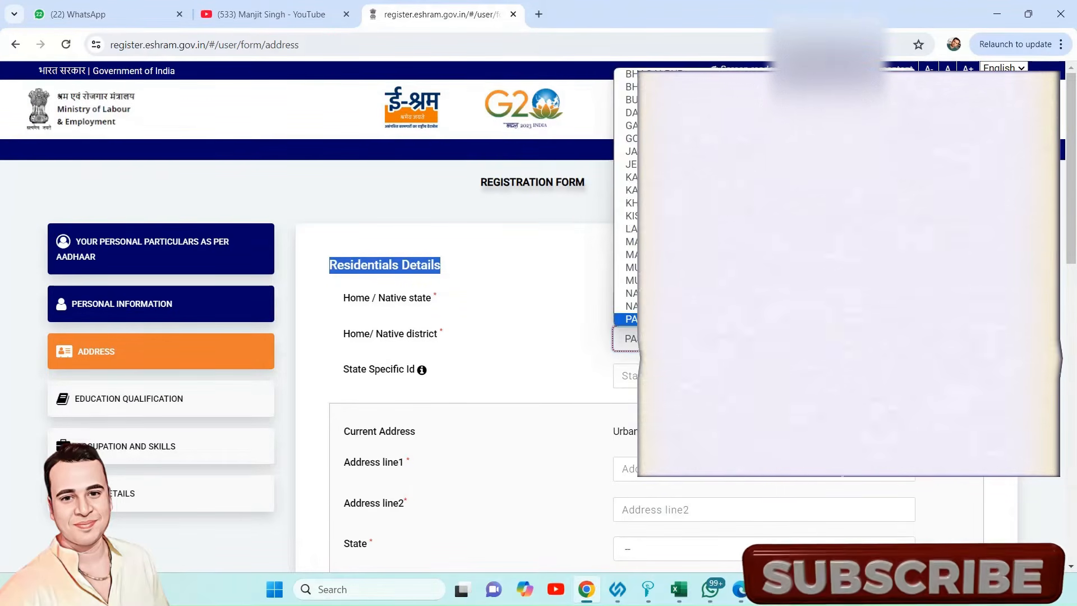
{"action": "key", "text": "Return"}
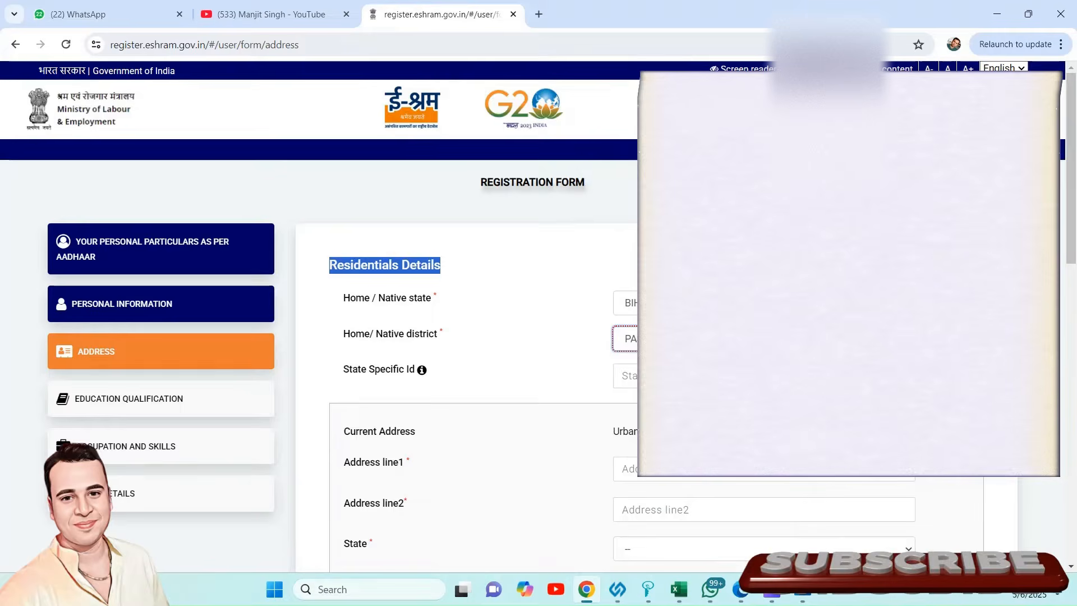
{"action": "left_click", "coordinate": [551, 381]}
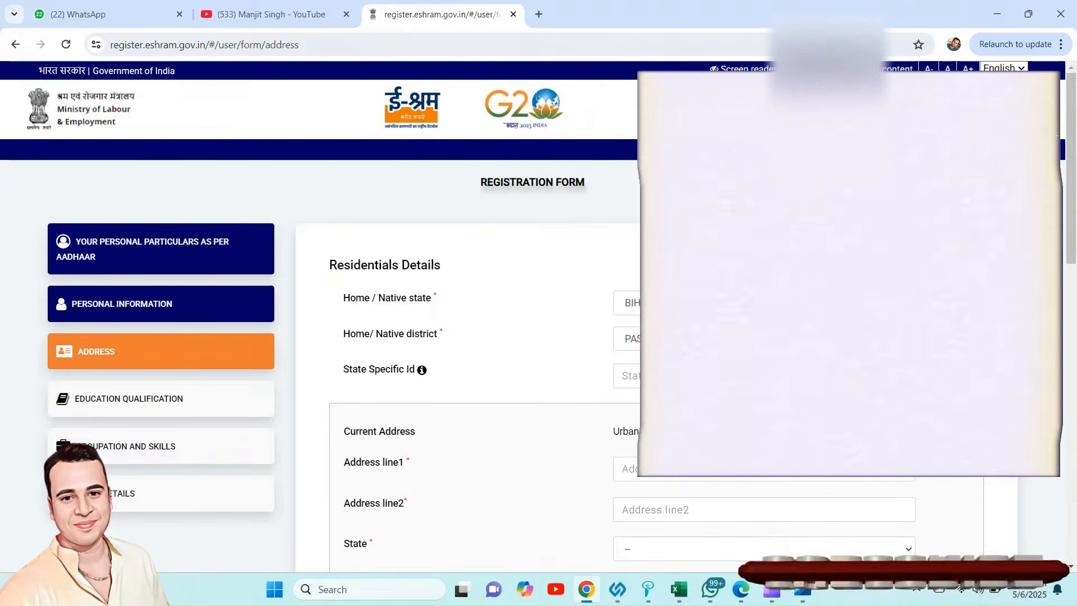
Step: Fill in address line 1 and address line 2 of the applicant's current address
{"action": "left_click", "coordinate": [763, 469]}
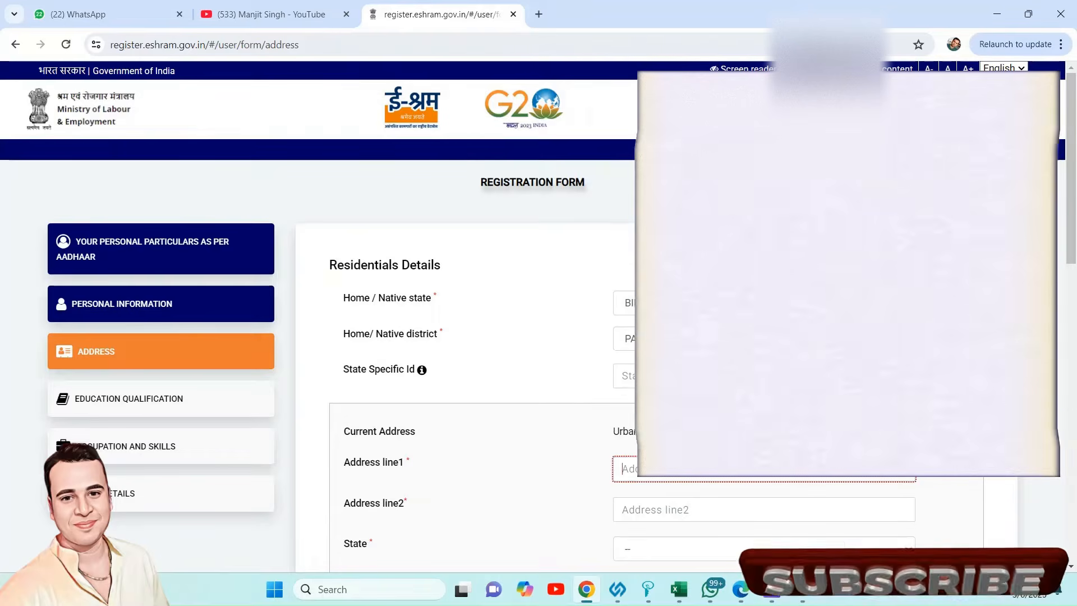
{"action": "type", "text": "Ma"}
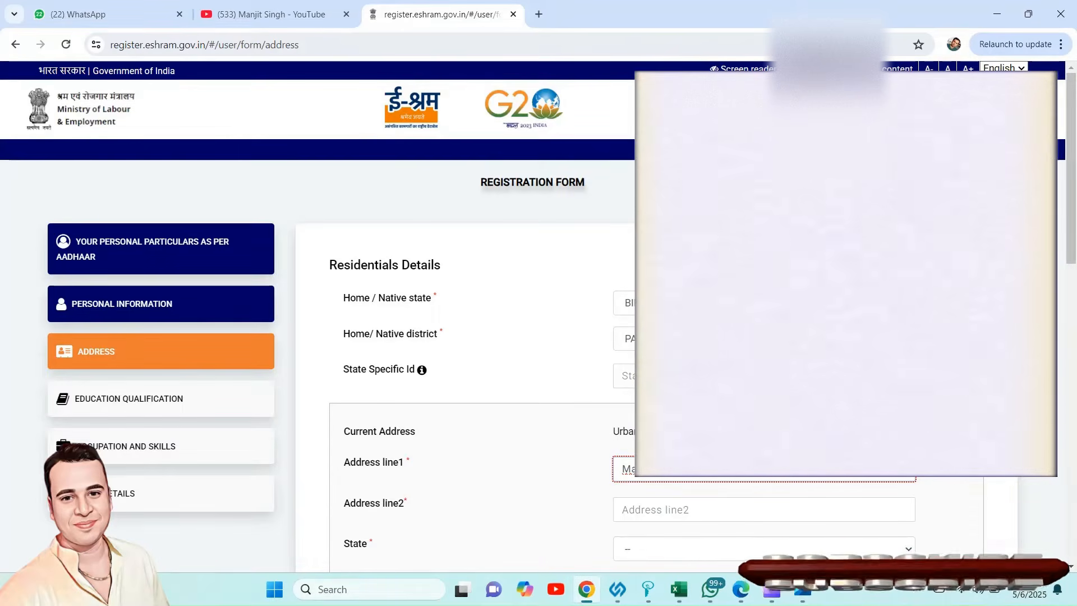
{"action": "key", "text": "Tab"}
{"action": "type", "text": "B"}
{"action": "key", "text": "BackSpace"}
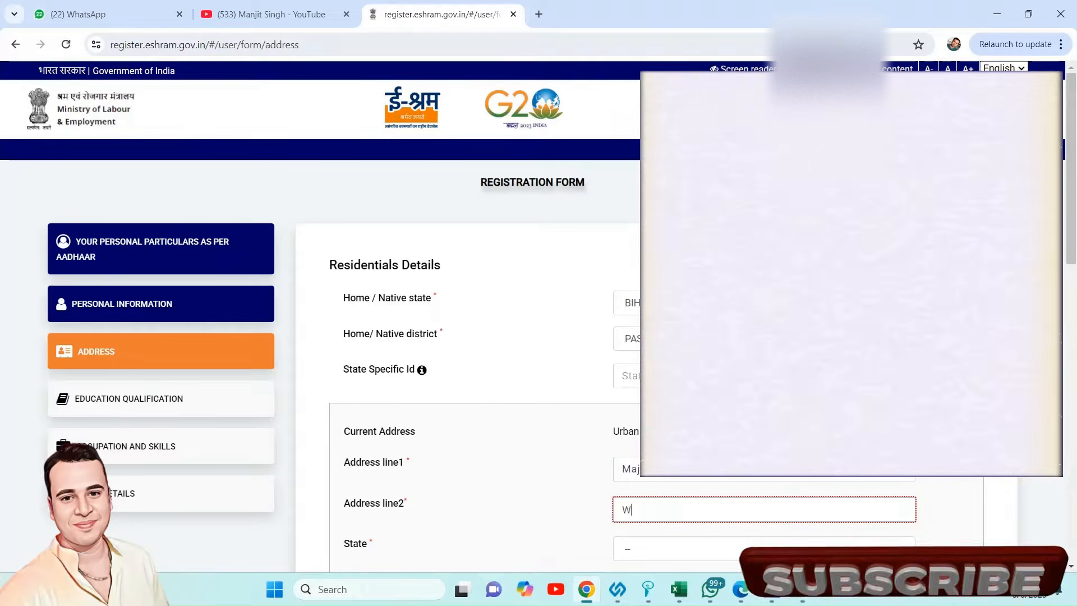
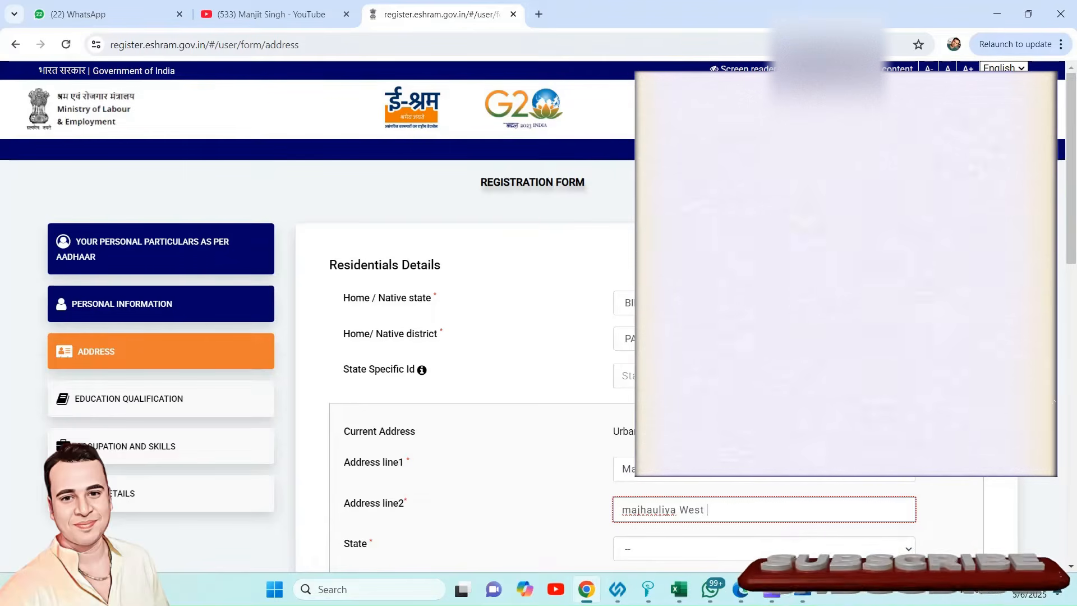
Step: Set the current address's state to Bihar and select the applicant's district
{"action": "key", "text": "Tab"}
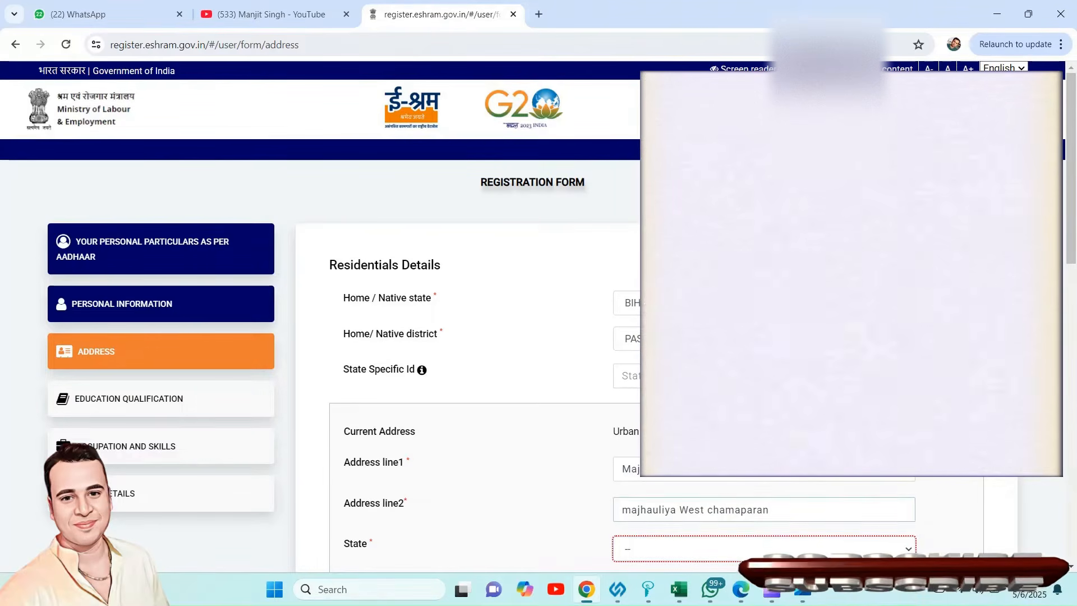
{"action": "key", "text": "b"}
{"action": "key", "text": "Tab"}
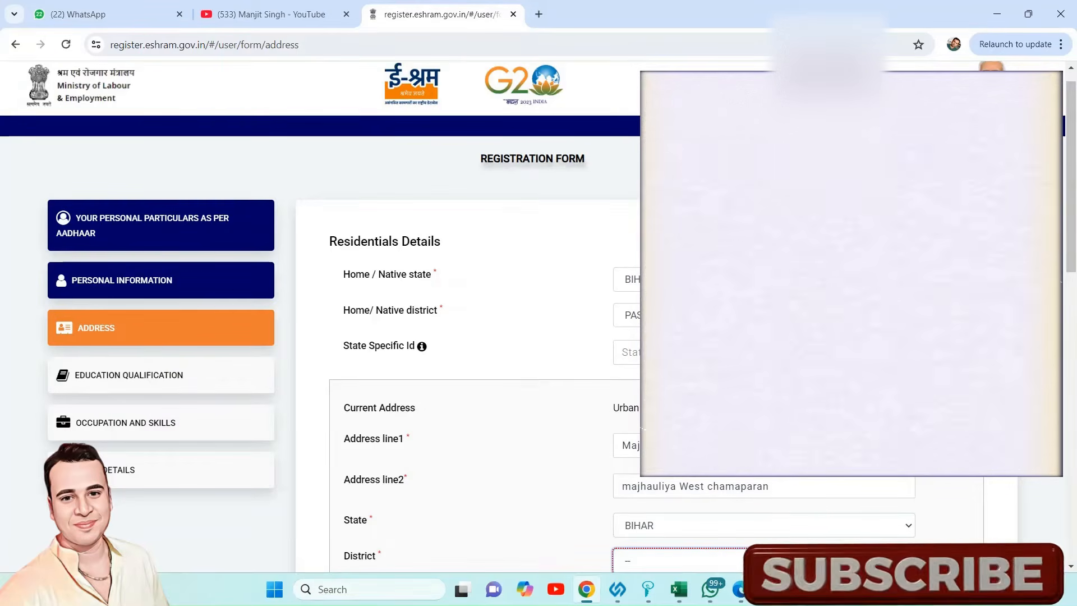
{"action": "key", "text": "p"}
{"action": "key", "text": "Tab"}
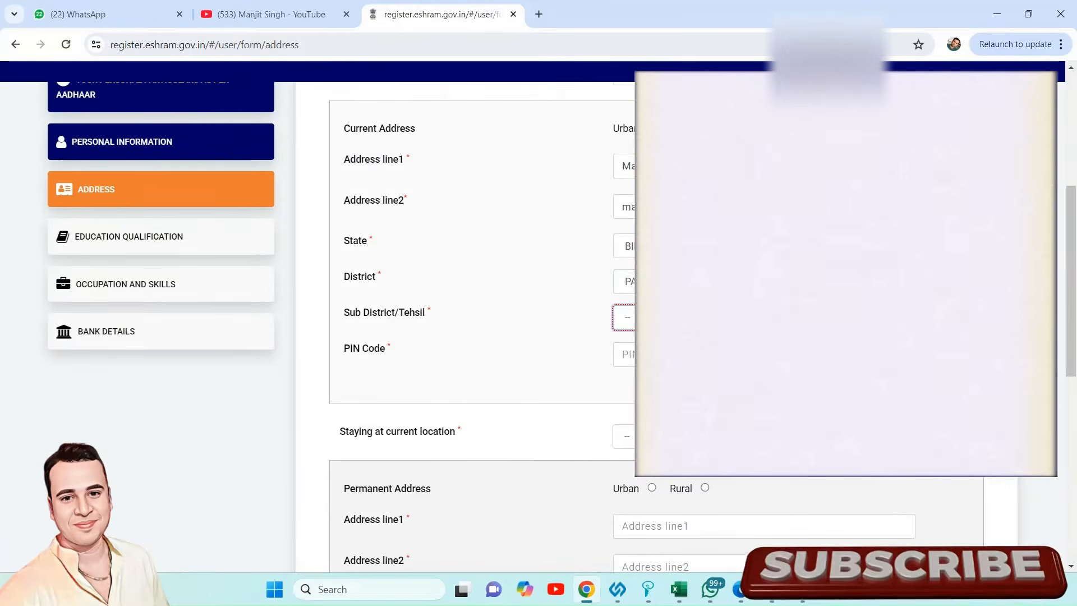
Step: Select the applicant's sub-district/tehsil for the current address
{"action": "key", "text": "space"}
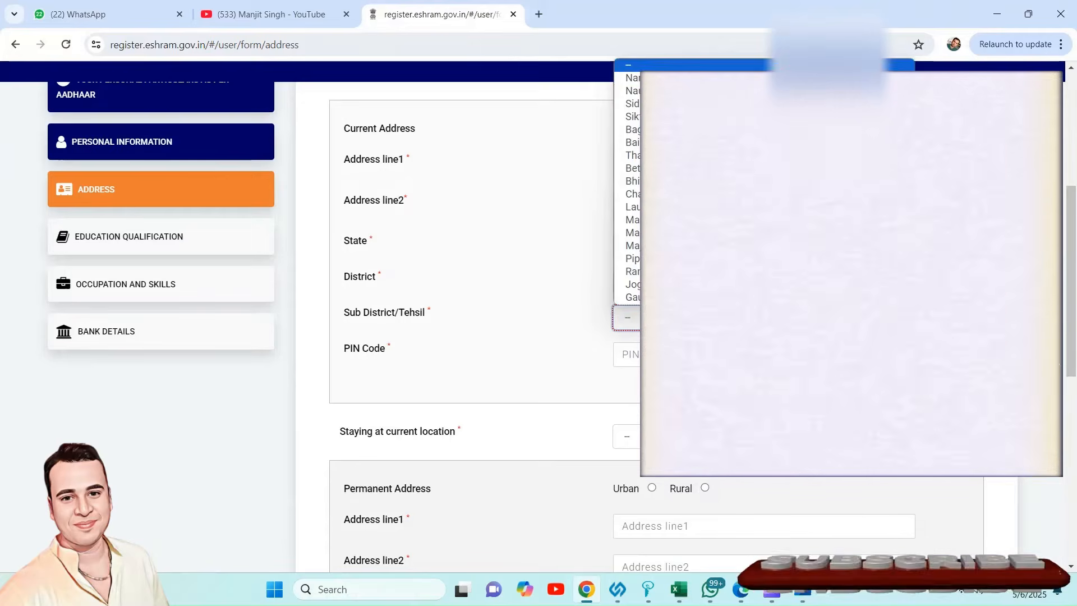
{"action": "key", "text": "Down"}
{"action": "key", "text": "Down"}
{"action": "key", "text": "Down"}
{"action": "key", "text": "Down"}
{"action": "key", "text": "Down"}
{"action": "key", "text": "Down"}
{"action": "key", "text": "Down"}
{"action": "key", "text": "Down"}
{"action": "key", "text": "Down"}
{"action": "key", "text": "Down"}
{"action": "key", "text": "Down"}
{"action": "key", "text": "Down"}
{"action": "key", "text": "Down"}
{"action": "key", "text": "Down"}
{"action": "key", "text": "Down"}
{"action": "key", "text": "Down"}
{"action": "key", "text": "Down"}
{"action": "key", "text": "Down"}
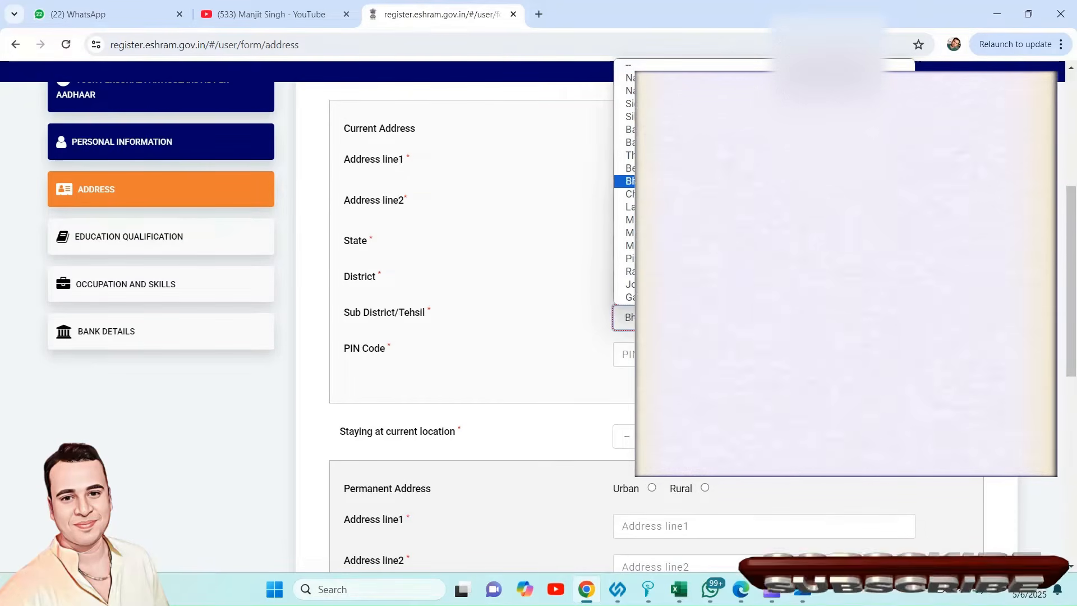
{"action": "key", "text": "Up"}
{"action": "key", "text": "Up"}
{"action": "key", "text": "Up"}
{"action": "key", "text": "Up"}
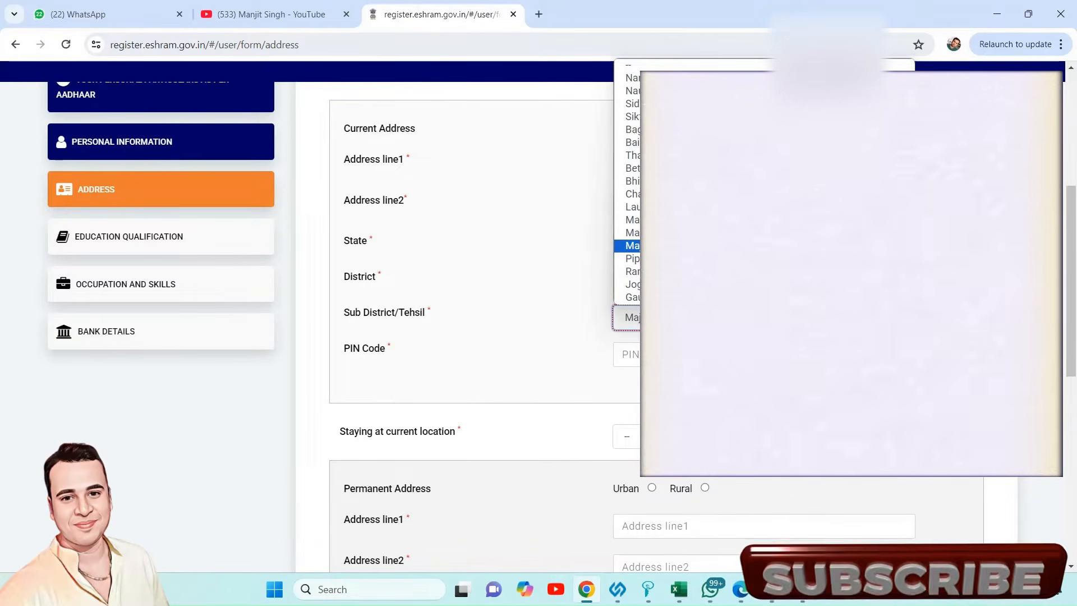
{"action": "key", "text": "Return"}
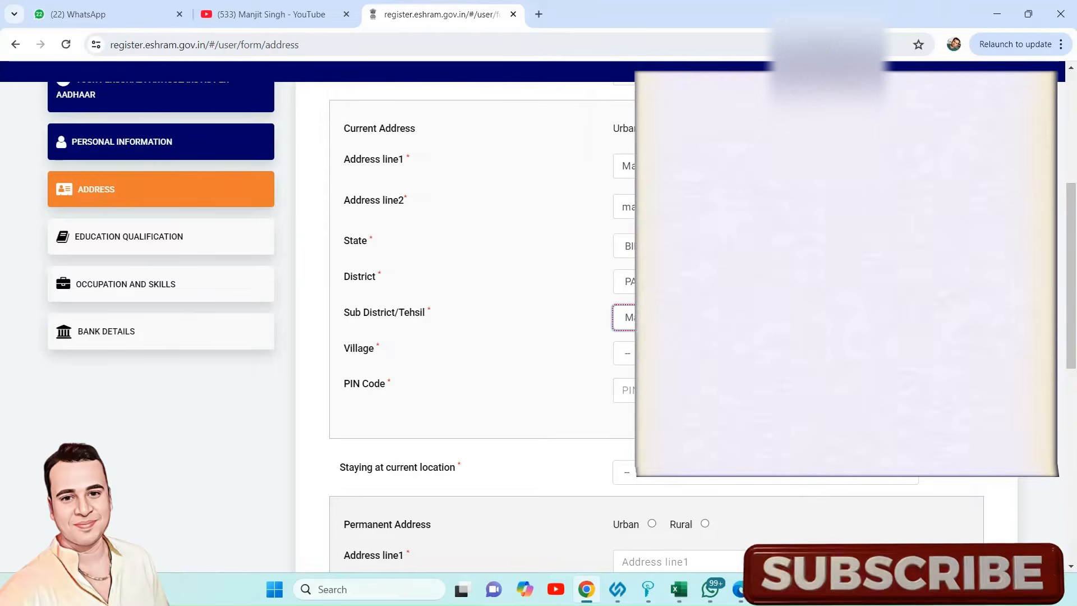
Step: Select the applicant's village for the current address
{"action": "key", "text": "Tab"}
{"action": "key", "text": "space"}
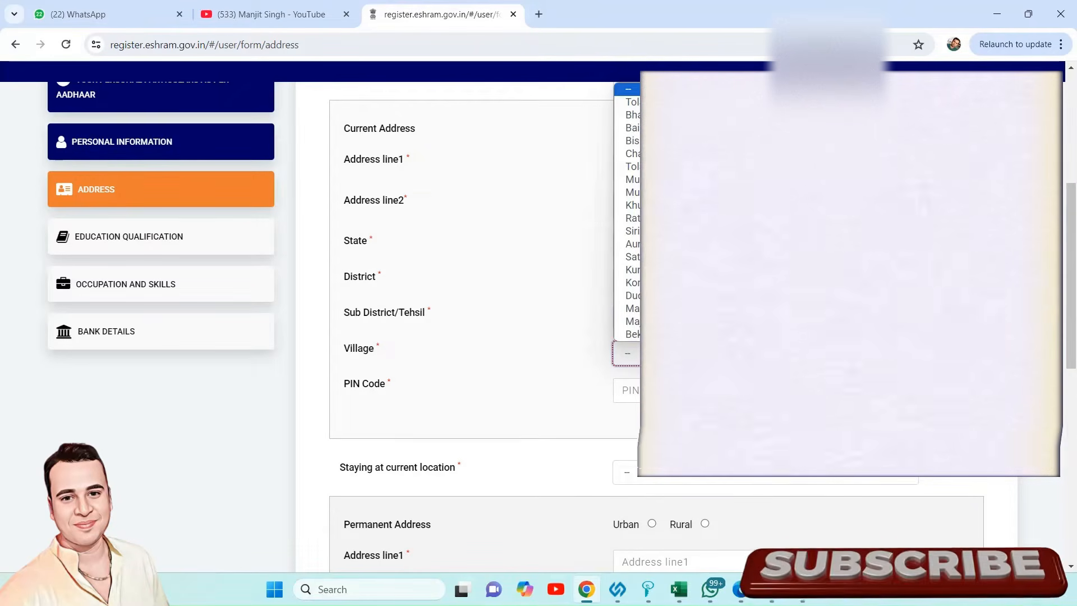
{"action": "key", "text": "Down"}
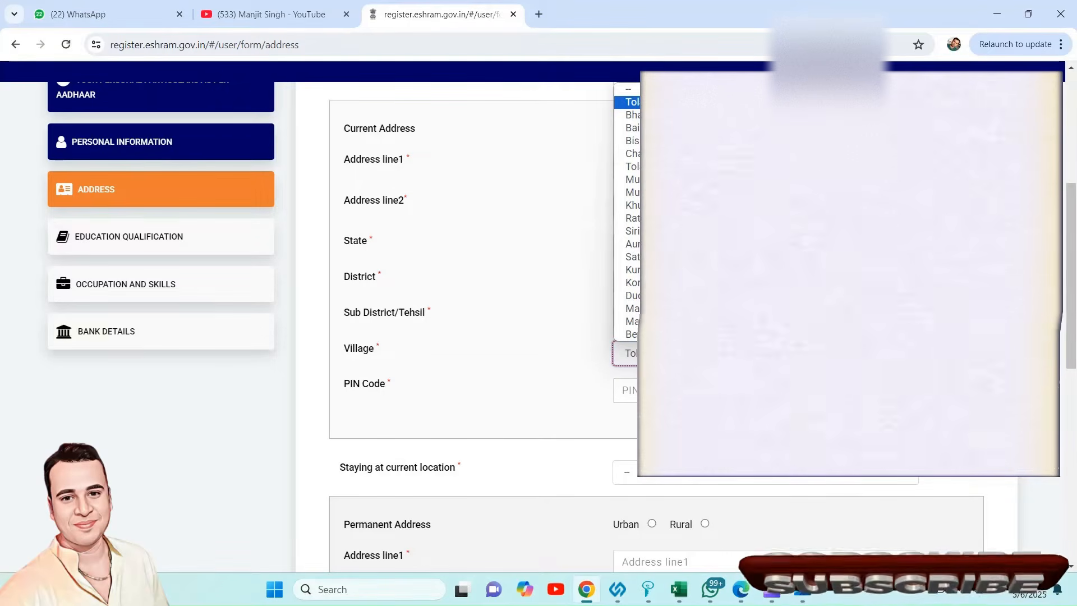
{"action": "key", "text": "Down"}
{"action": "key", "text": "Down"}
{"action": "key", "text": "Down"}
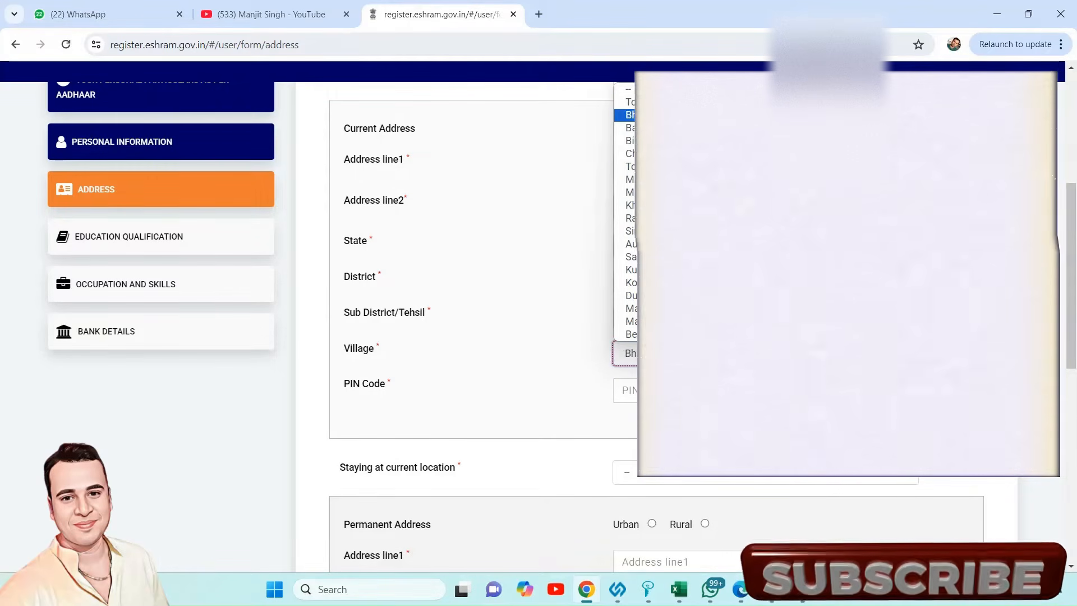
{"action": "key", "text": "Down"}
{"action": "key", "text": "Down"}
{"action": "key", "text": "Down"}
{"action": "key", "text": "Down"}
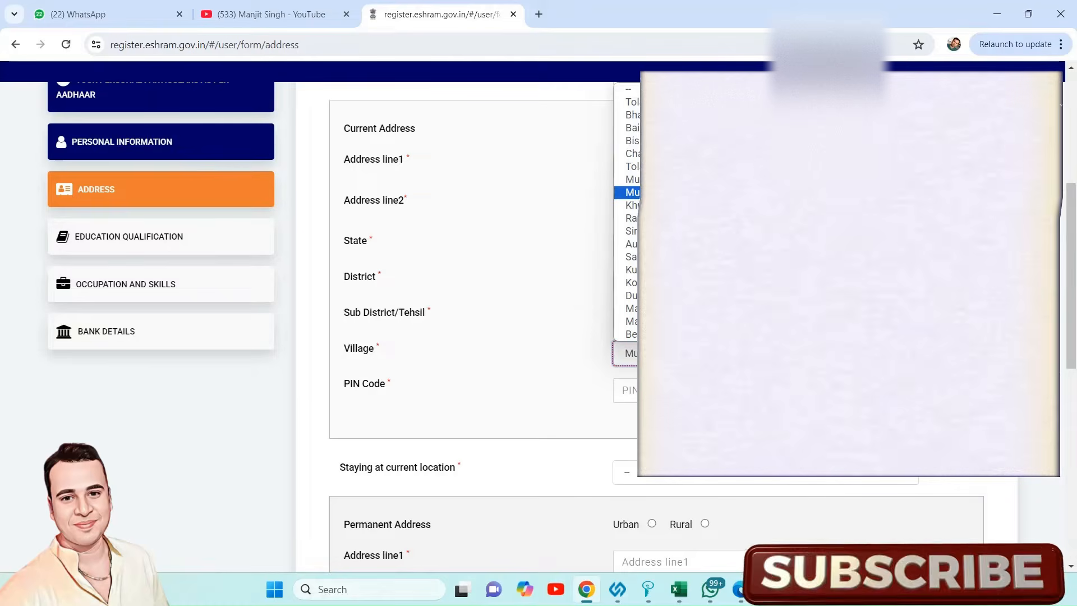
{"action": "key", "text": "Down"}
{"action": "key", "text": "Down"}
{"action": "key", "text": "Down"}
{"action": "key", "text": "Down"}
{"action": "key", "text": "Down"}
{"action": "key", "text": "Down"}
{"action": "key", "text": "Down"}
{"action": "key", "text": "Down"}
{"action": "key", "text": "Down"}
{"action": "key", "text": "Down"}
{"action": "key", "text": "Down"}
{"action": "key", "text": "Down"}
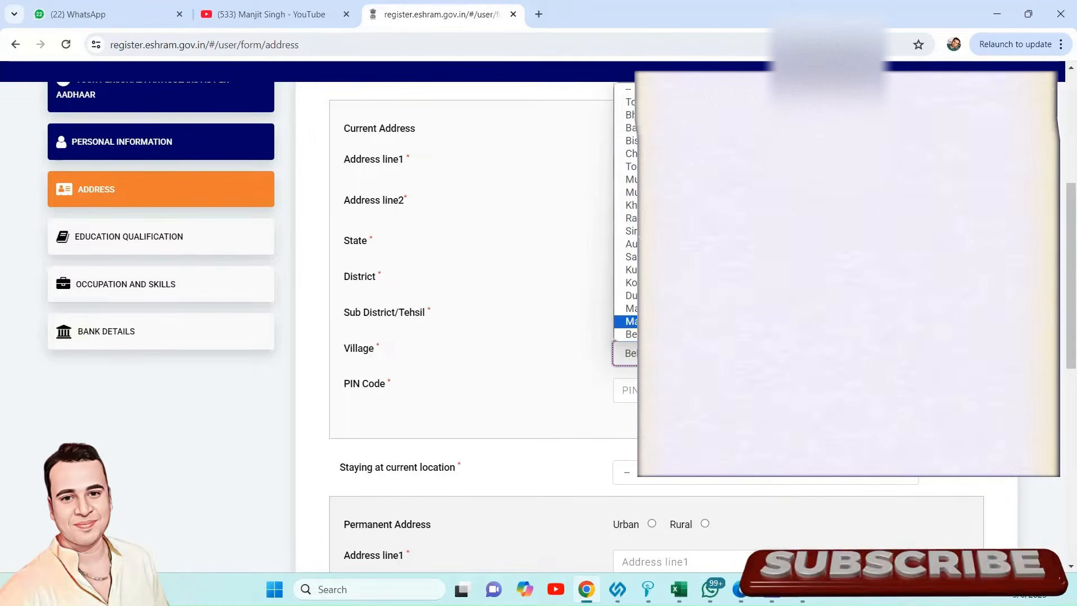
{"action": "key", "text": "Up"}
{"action": "key", "text": "Up"}
{"action": "key", "text": "Up"}
{"action": "key", "text": "Return"}
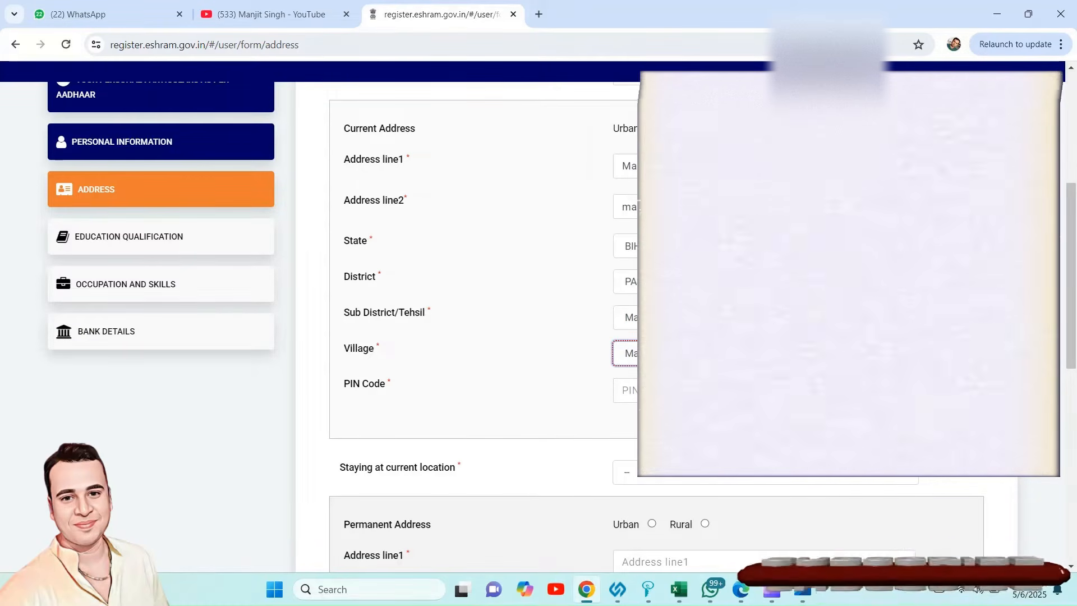
Step: Enter the current address's postal code and select how long the applicant has stayed at the current location
{"action": "left_click", "coordinate": [765, 390]}
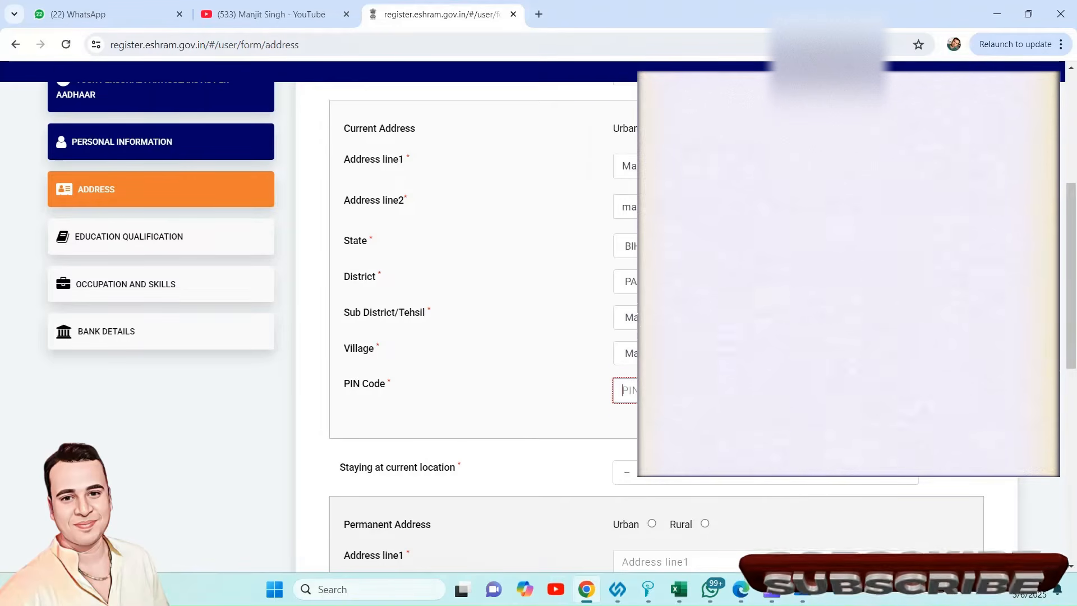
{"action": "type", "text": "845"}
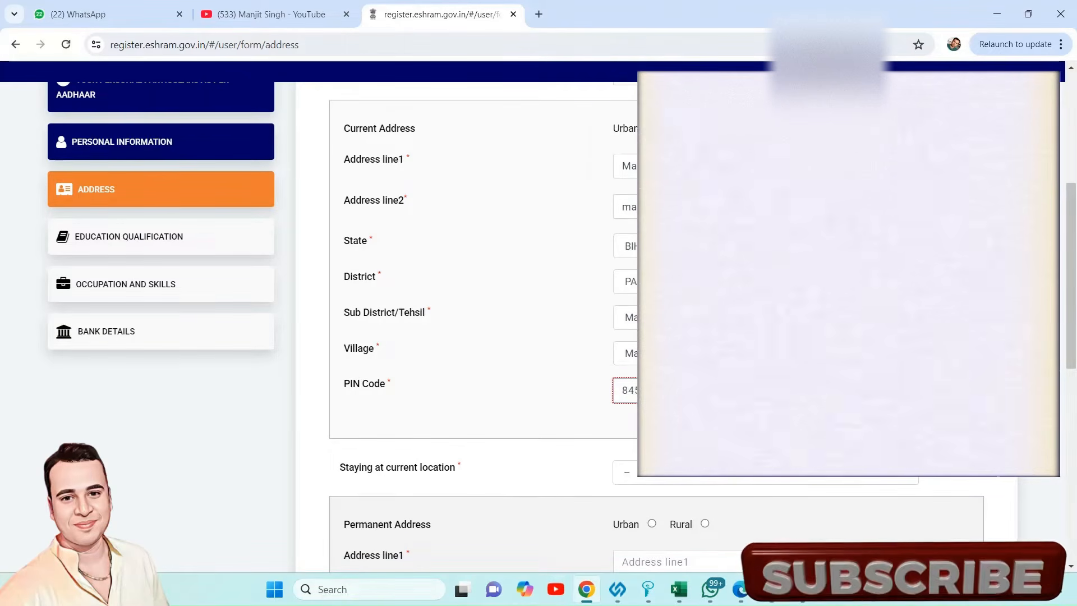
{"action": "key", "text": "Tab"}
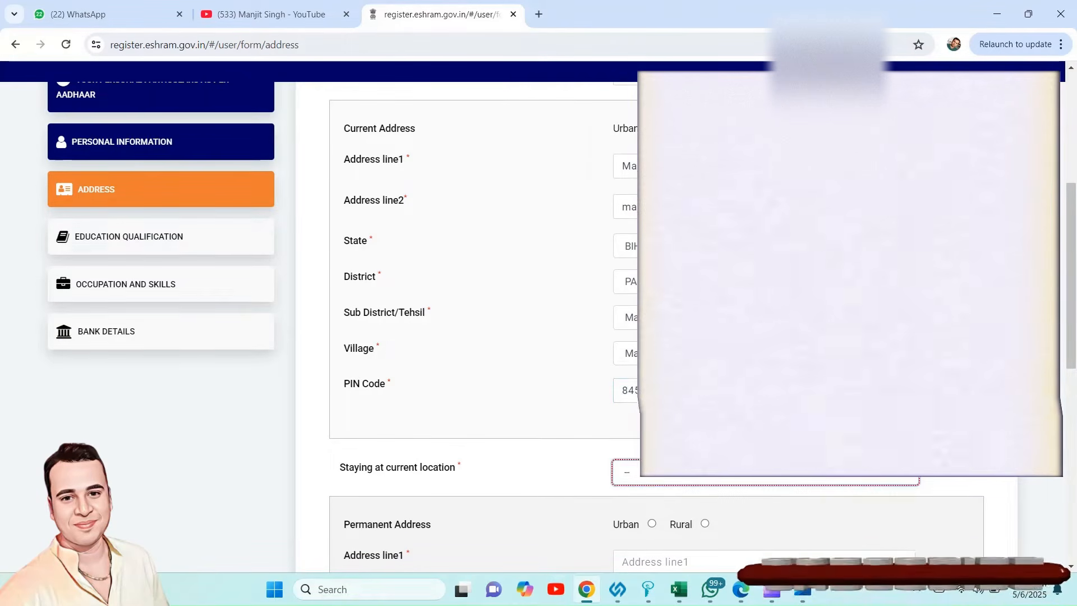
{"action": "left_click", "coordinate": [635, 470]}
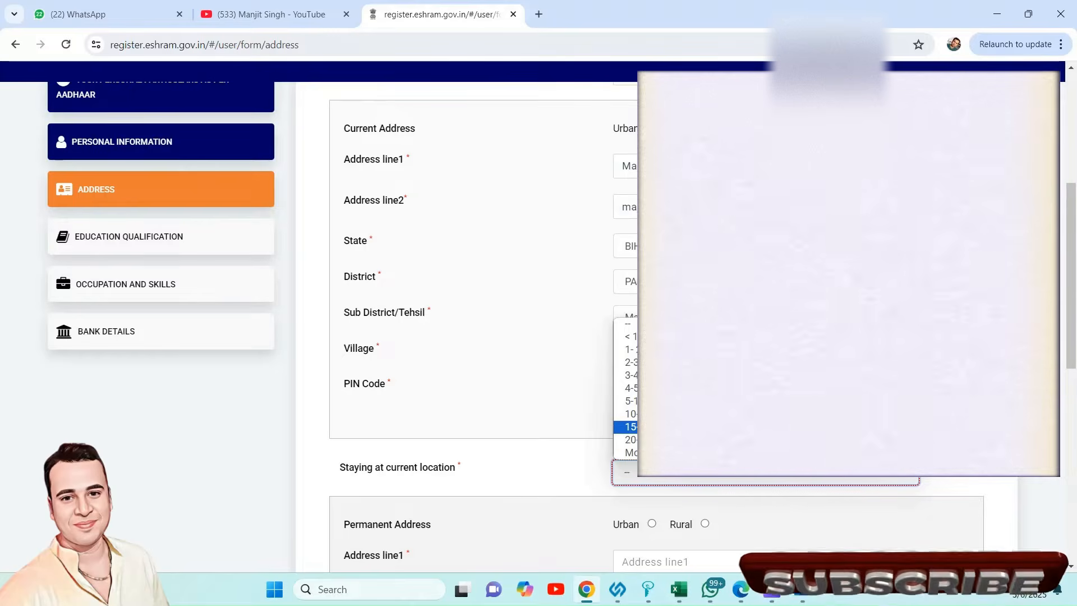
{"action": "left_click", "coordinate": [628, 426]}
{"action": "scroll", "coordinate": [570, 472], "scroll_direction": "down", "scroll_amount": 1}
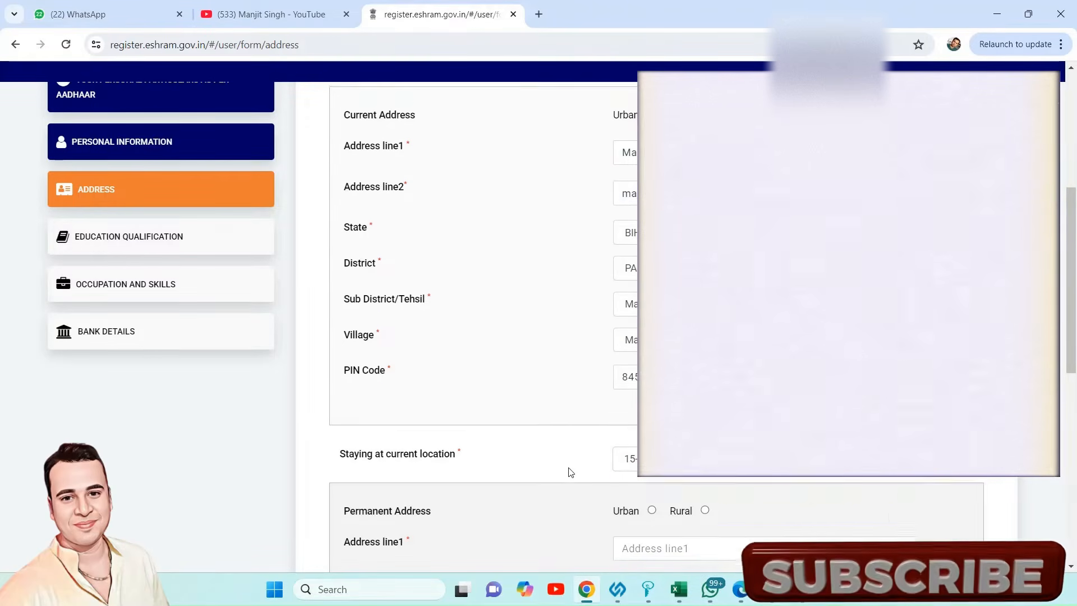
{"action": "scroll", "coordinate": [600, 494], "scroll_direction": "down", "scroll_amount": 3}
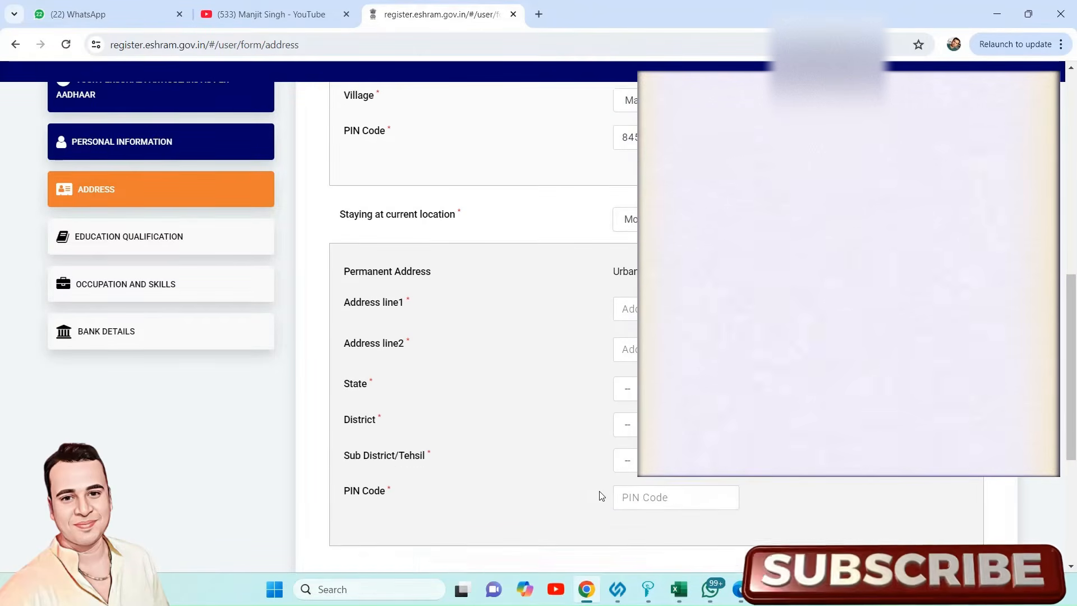
Step: Fill in address line 1 and address line 2 of the applicant's permanent address
{"action": "scroll", "coordinate": [548, 300], "scroll_direction": "up", "scroll_amount": 1}
{"action": "scroll", "coordinate": [548, 301], "scroll_direction": "down", "scroll_amount": 5}
{"action": "scroll", "coordinate": [548, 301], "scroll_direction": "up", "scroll_amount": 4}
{"action": "left_click", "coordinate": [632, 335]}
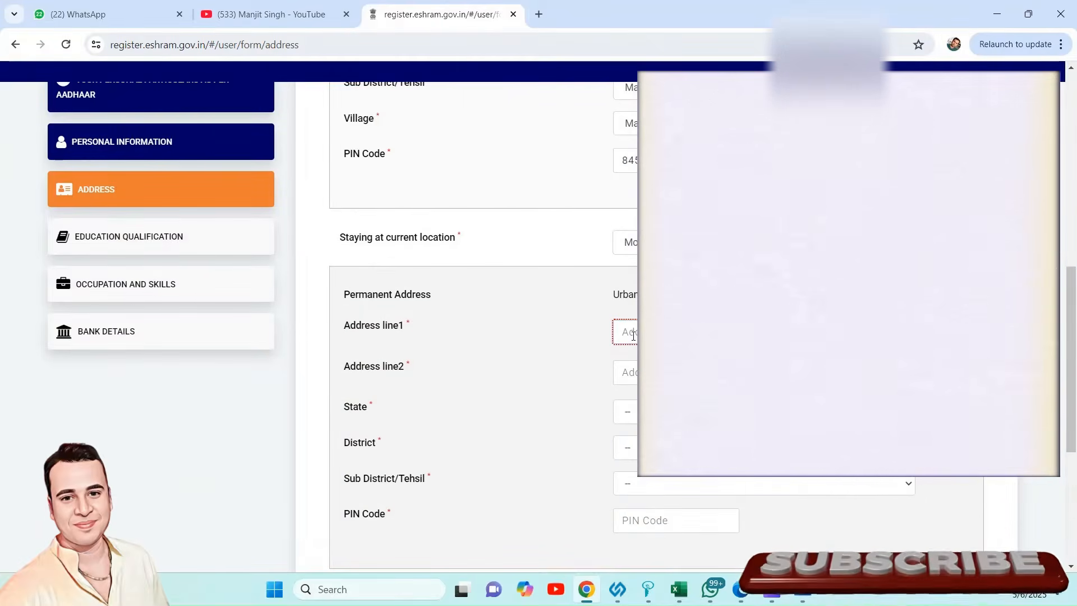
{"action": "scroll", "coordinate": [579, 338], "scroll_direction": "up", "scroll_amount": 3}
{"action": "double_click", "coordinate": [643, 106]}
{"action": "left_click", "coordinate": [668, 498]}
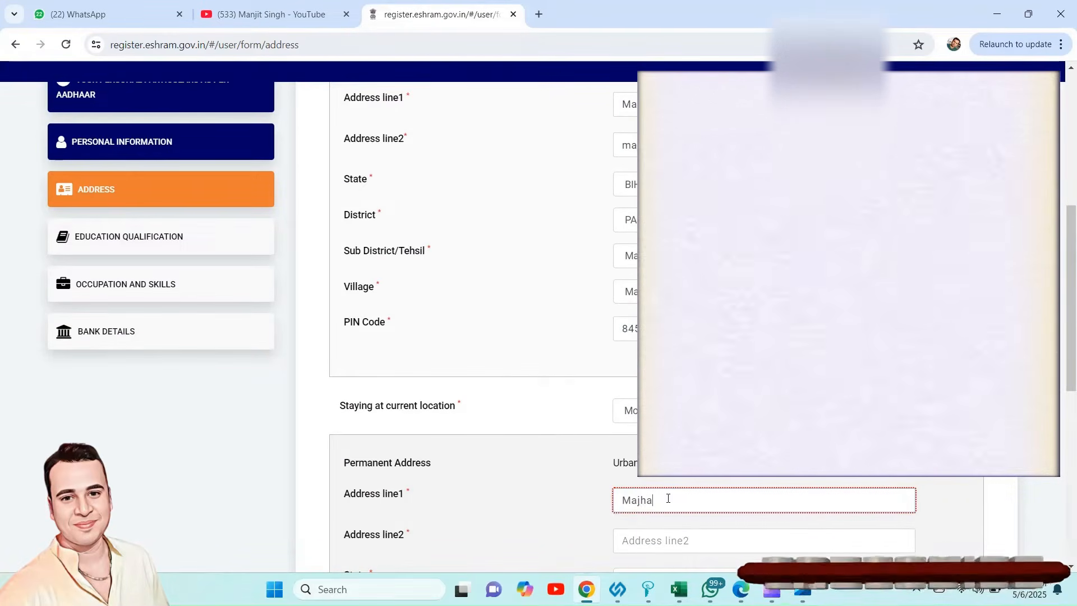
{"action": "key", "text": "Tab"}
{"action": "type", "text": "Bet"}
{"action": "key", "text": "BackSpace"}
{"action": "key", "text": "BackSpace"}
{"action": "key", "text": "BackSpace"}
{"action": "type", "text": "Majhauliya"}
Step: Set the permanent address's state to Bihar and select the applicant's district and sub-district/tehsil
{"action": "key", "text": "Tab"}
{"action": "key", "text": "b"}
{"action": "key", "text": "Tab"}
{"action": "key", "text": "p"}
{"action": "key", "text": "Tab"}
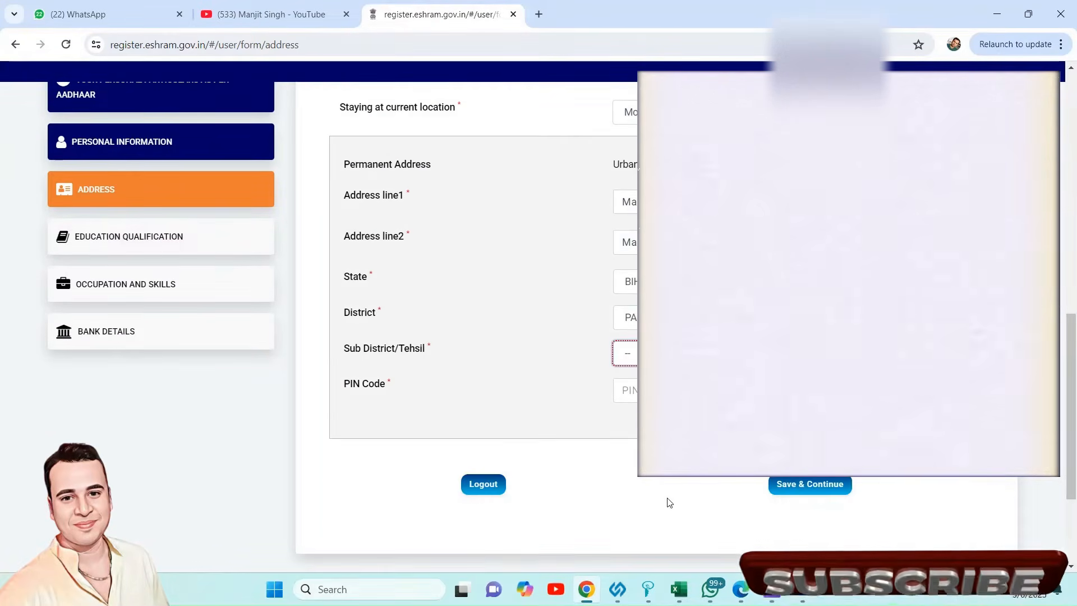
{"action": "key", "text": "m"}
{"action": "key", "text": "Tab"}
{"action": "key", "text": "Down"}
{"action": "key", "text": "space"}
{"action": "key", "text": "Up"}
{"action": "key", "text": "Up"}
{"action": "key", "text": "Up"}
{"action": "key", "text": "Up"}
{"action": "key", "text": "Up"}
{"action": "key", "text": "Up"}
{"action": "key", "text": "Up"}
{"action": "key", "text": "Up"}
{"action": "key", "text": "Up"}
{"action": "key", "text": "Up"}
{"action": "key", "text": "Up"}
{"action": "key", "text": "Up"}
{"action": "key", "text": "Up"}
{"action": "key", "text": "Up"}
{"action": "key", "text": "Up"}
{"action": "key", "text": "Up"}
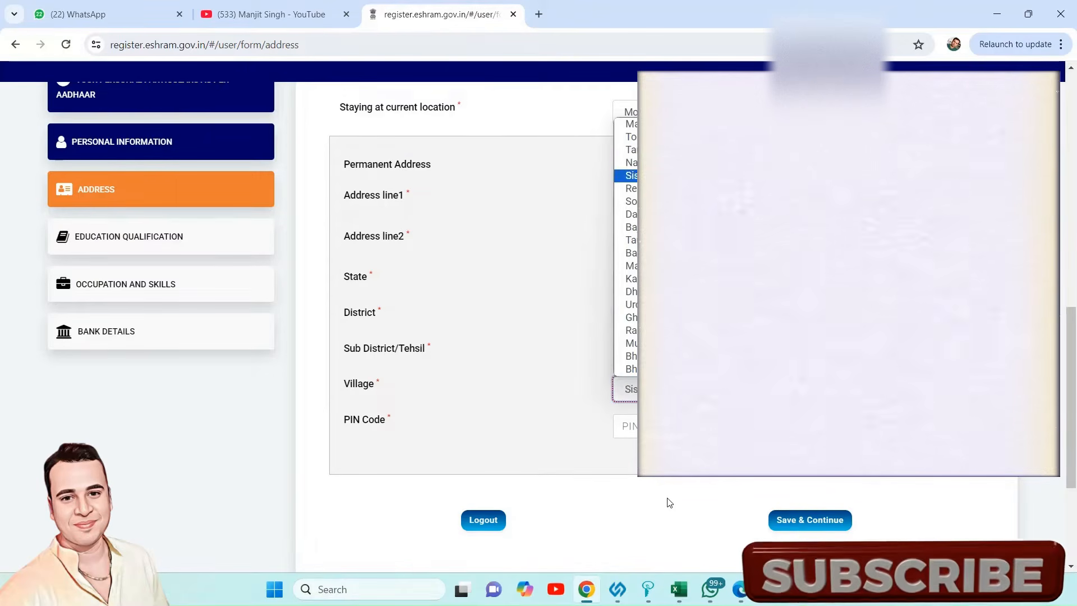
{"action": "key", "text": "Down"}
{"action": "key", "text": "Down"}
{"action": "key", "text": "Down"}
{"action": "key", "text": "Down"}
{"action": "key", "text": "Down"}
{"action": "key", "text": "Down"}
{"action": "key", "text": "Down"}
{"action": "key", "text": "Down"}
{"action": "key", "text": "Up"}
{"action": "key", "text": "Up"}
{"action": "key", "text": "Up"}
{"action": "key", "text": "Up"}
{"action": "key", "text": "Up"}
{"action": "key", "text": "Up"}
{"action": "key", "text": "Up"}
{"action": "key", "text": "Up"}
{"action": "key", "text": "Up"}
{"action": "key", "text": "Up"}
{"action": "key", "text": "Up"}
{"action": "key", "text": "Up"}
{"action": "key", "text": "Up"}
{"action": "key", "text": "Up"}
{"action": "key", "text": "Up"}
{"action": "key", "text": "Up"}
{"action": "key", "text": "Up"}
{"action": "key", "text": "Up"}
{"action": "key", "text": "Up"}
{"action": "left_click", "coordinate": [558, 421]}
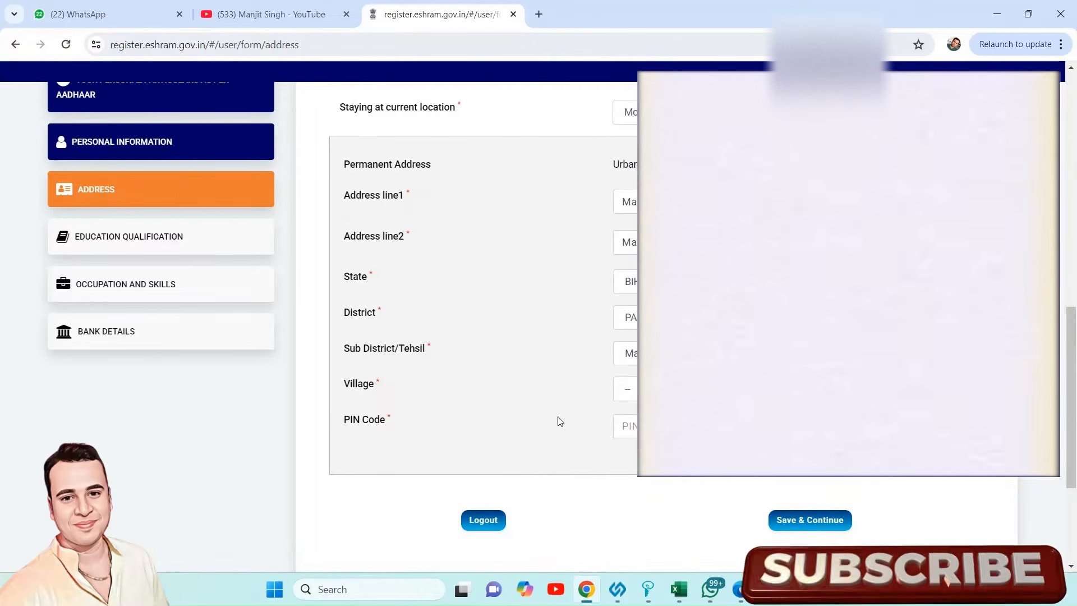
{"action": "key", "text": "Down"}
{"action": "key", "text": "Down"}
{"action": "key", "text": "Down"}
{"action": "key", "text": "Down"}
{"action": "key", "text": "Down"}
{"action": "key", "text": "Down"}
{"action": "key", "text": "Down"}
{"action": "key", "text": "Down"}
{"action": "key", "text": "Down"}
{"action": "key", "text": "Down"}
{"action": "key", "text": "Down"}
{"action": "key", "text": "Down"}
{"action": "key", "text": "Down"}
{"action": "key", "text": "Down"}
{"action": "key", "text": "Down"}
{"action": "key", "text": "Down"}
{"action": "key", "text": "Up"}
{"action": "key", "text": "Up"}
{"action": "key", "text": "Up"}
{"action": "key", "text": "Up"}
{"action": "key", "text": "Up"}
{"action": "key", "text": "Up"}
{"action": "key", "text": "Up"}
{"action": "key", "text": "Up"}
{"action": "key", "text": "Up"}
{"action": "key", "text": "Up"}
{"action": "key", "text": "Up"}
{"action": "key", "text": "Up"}
{"action": "key", "text": "Up"}
{"action": "key", "text": "Up"}
{"action": "key", "text": "Up"}
{"action": "key", "text": "Up"}
{"action": "key", "text": "Up"}
{"action": "key", "text": "Up"}
{"action": "key", "text": "Up"}
{"action": "key", "text": "Up"}
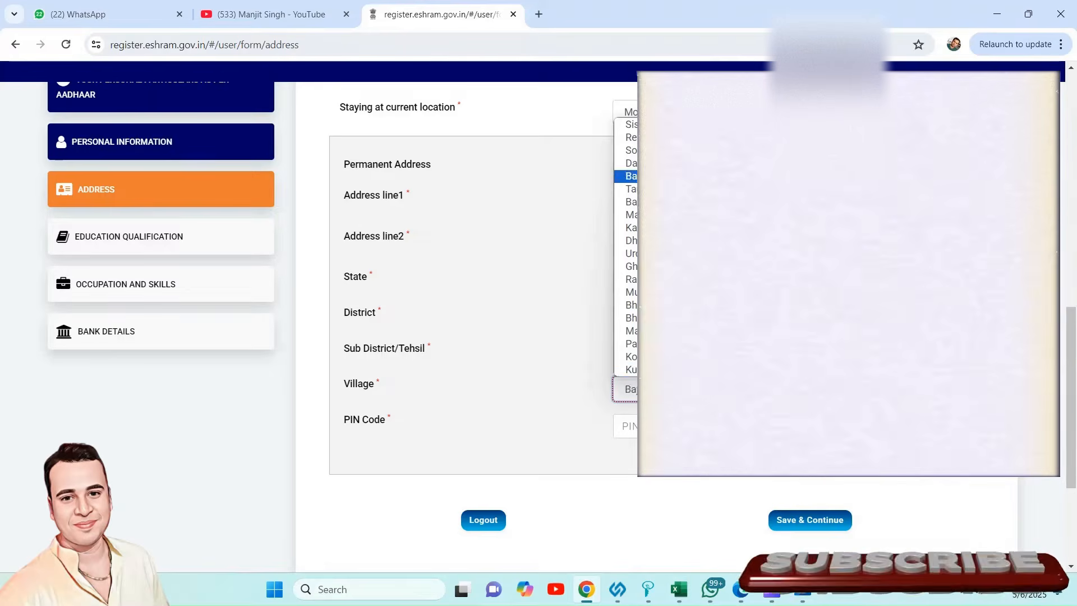
{"action": "scroll", "coordinate": [594, 407], "scroll_direction": "up", "scroll_amount": 3}
{"action": "scroll", "coordinate": [593, 406], "scroll_direction": "down", "scroll_amount": 4}
Step: Select the applicant's village for the permanent address
{"action": "left_click", "coordinate": [651, 361]}
{"action": "key", "text": "m"}
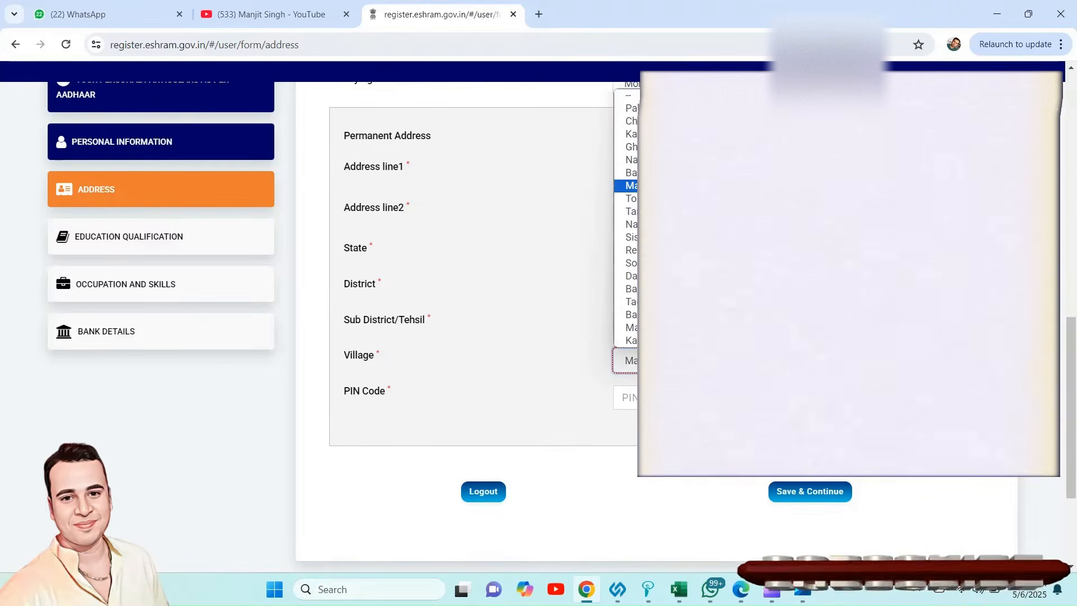
{"action": "key", "text": "m"}
{"action": "key", "text": "Up"}
{"action": "key", "text": "Up"}
{"action": "key", "text": "Up"}
{"action": "key", "text": "Up"}
{"action": "key", "text": "Up"}
{"action": "key", "text": "Up"}
{"action": "key", "text": "Up"}
{"action": "key", "text": "Up"}
{"action": "key", "text": "Up"}
{"action": "key", "text": "Up"}
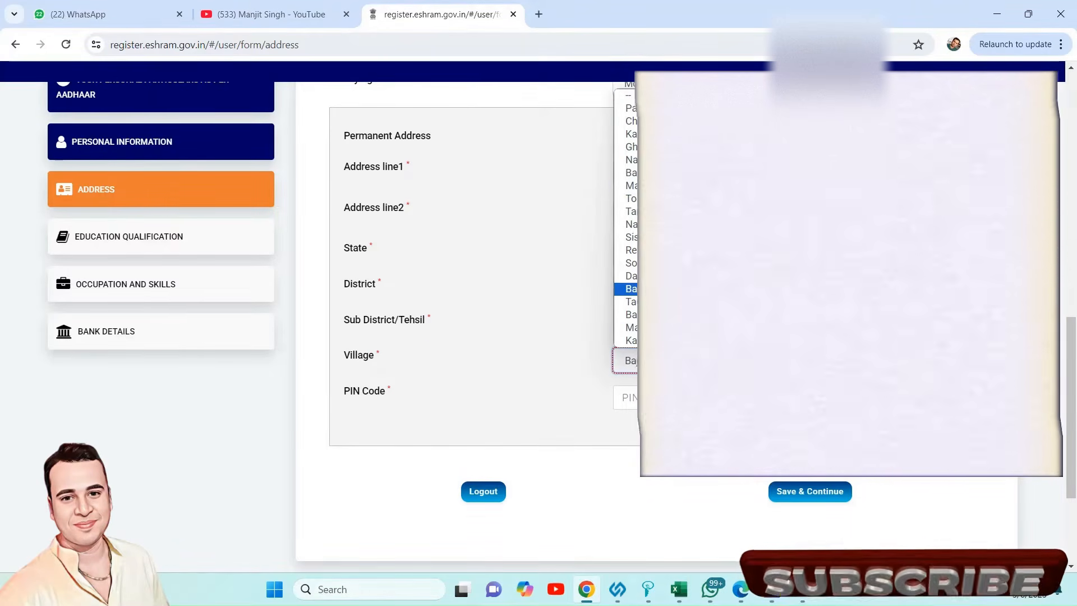
{"action": "key", "text": "Up"}
{"action": "key", "text": "Up"}
{"action": "key", "text": "Up"}
{"action": "key", "text": "Up"}
{"action": "key", "text": "Up"}
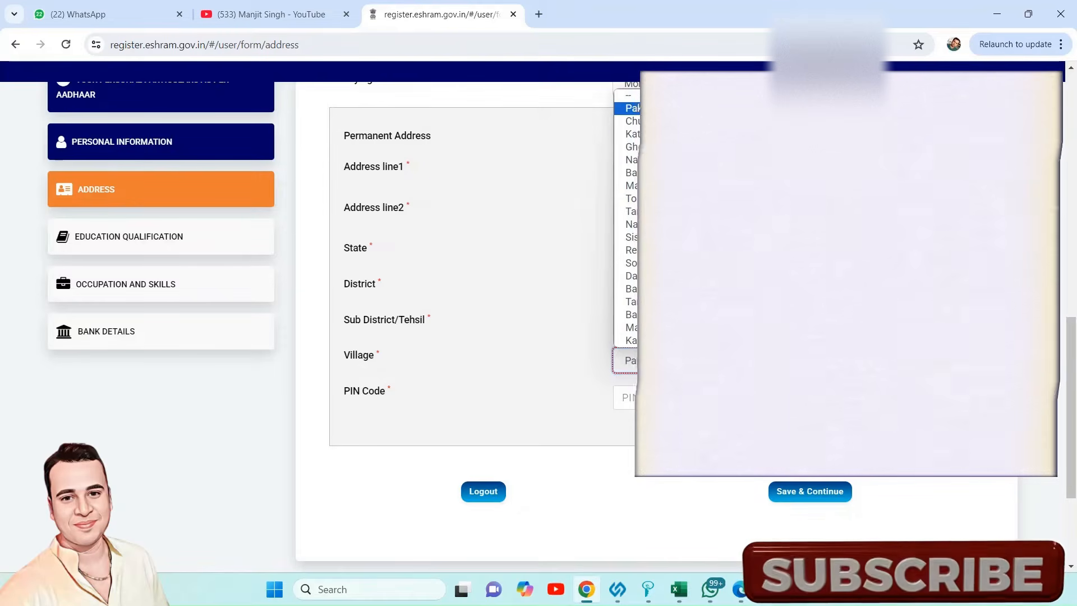
{"action": "key", "text": "Down"}
{"action": "key", "text": "Down"}
{"action": "key", "text": "Down"}
{"action": "key", "text": "Down"}
{"action": "key", "text": "Down"}
{"action": "key", "text": "Down"}
{"action": "key", "text": "Down"}
{"action": "key", "text": "Down"}
{"action": "key", "text": "Down"}
{"action": "key", "text": "Down"}
{"action": "key", "text": "Down"}
{"action": "key", "text": "Down"}
{"action": "key", "text": "Down"}
{"action": "key", "text": "Down"}
{"action": "key", "text": "Down"}
{"action": "key", "text": "Down"}
{"action": "key", "text": "Down"}
{"action": "key", "text": "Down"}
{"action": "key", "text": "Down"}
{"action": "key", "text": "Down"}
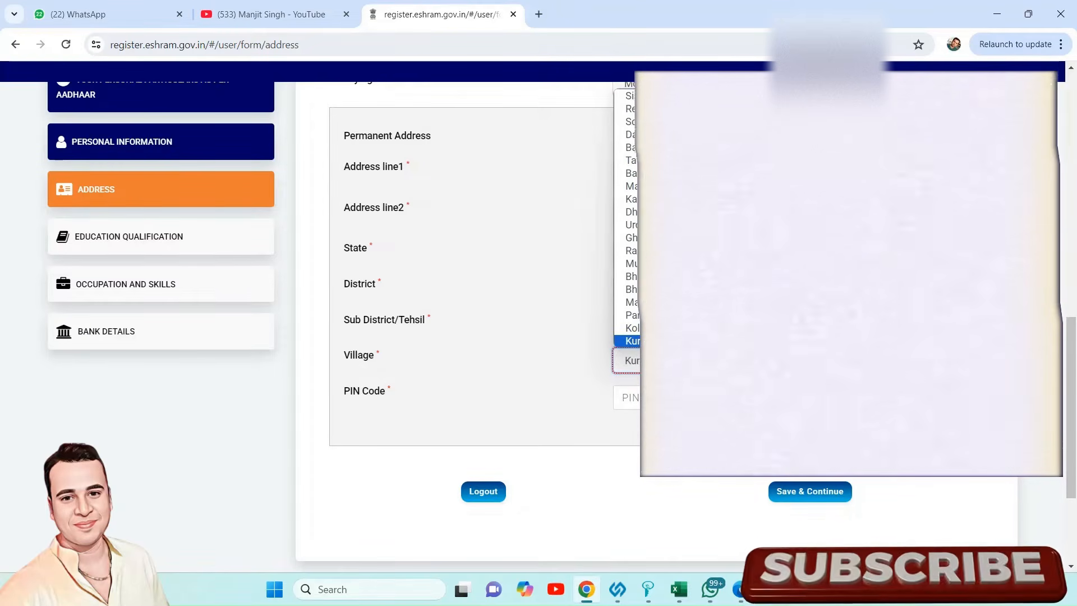
{"action": "key", "text": "Up"}
{"action": "key", "text": "Up"}
{"action": "key", "text": "Up"}
{"action": "key", "text": "Up"}
{"action": "key", "text": "Up"}
{"action": "key", "text": "Up"}
{"action": "key", "text": "Up"}
{"action": "key", "text": "Up"}
{"action": "key", "text": "Up"}
{"action": "key", "text": "Up"}
{"action": "key", "text": "Up"}
{"action": "key", "text": "Up"}
{"action": "key", "text": "Up"}
{"action": "key", "text": "Up"}
{"action": "key", "text": "Up"}
{"action": "key", "text": "Up"}
{"action": "key", "text": "Up"}
{"action": "key", "text": "Up"}
{"action": "key", "text": "Up"}
{"action": "key", "text": "Up"}
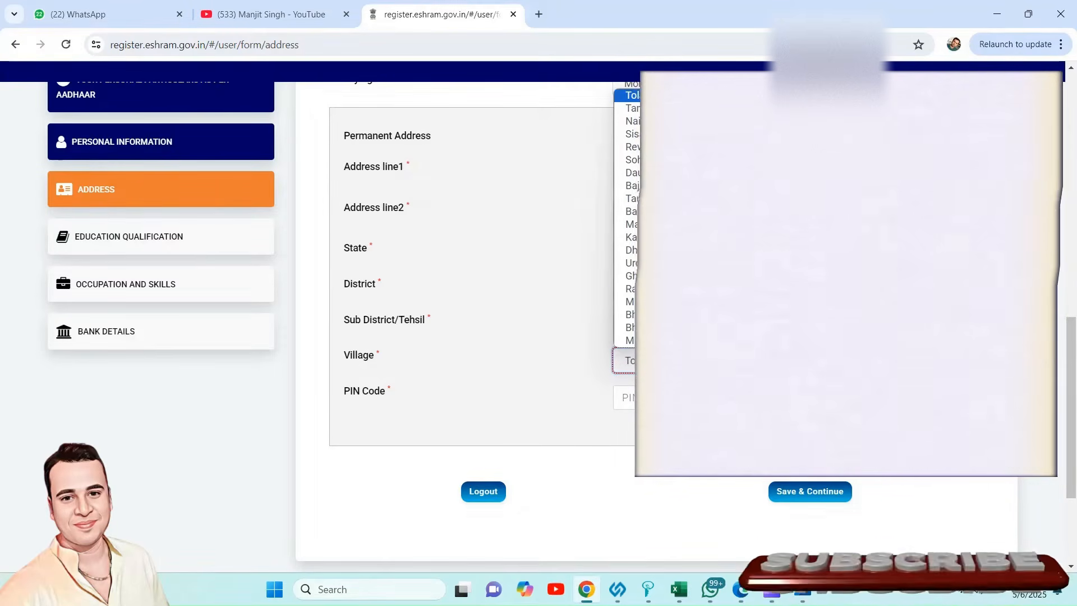
{"action": "key", "text": "Return"}
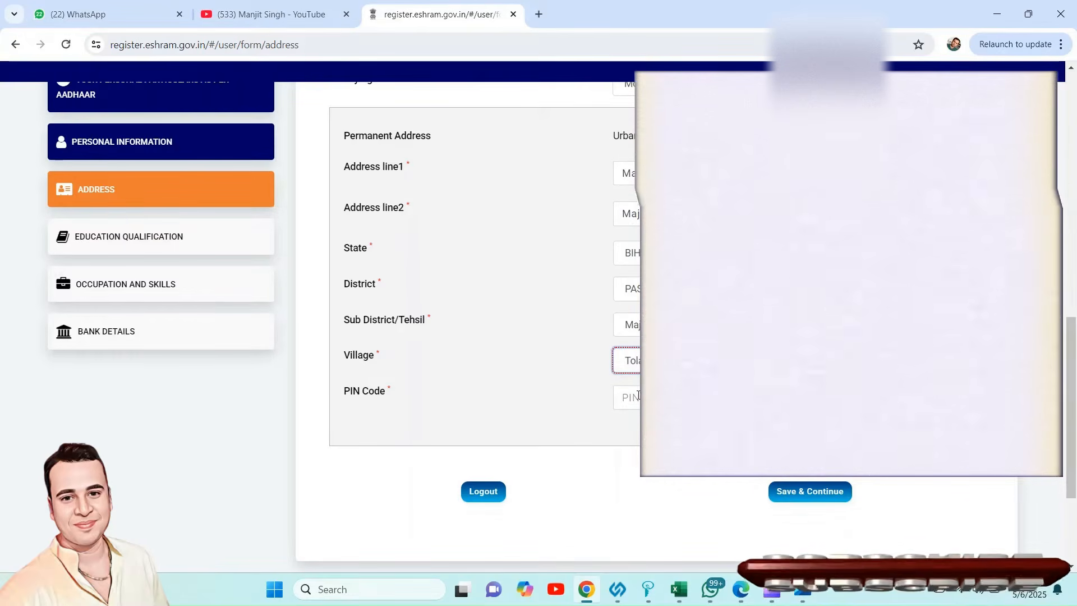
Step: Enter the permanent address's postal code and save the address section to continue to the education details
{"action": "key", "text": "Tab"}
{"action": "type", "text": "845"}
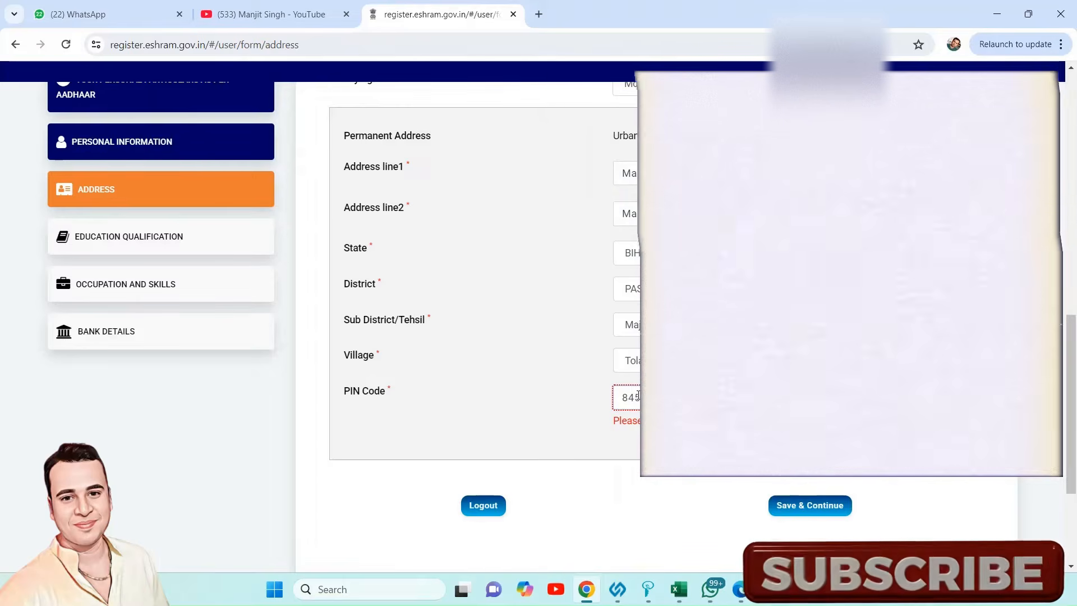
{"action": "type", "text": "4"}
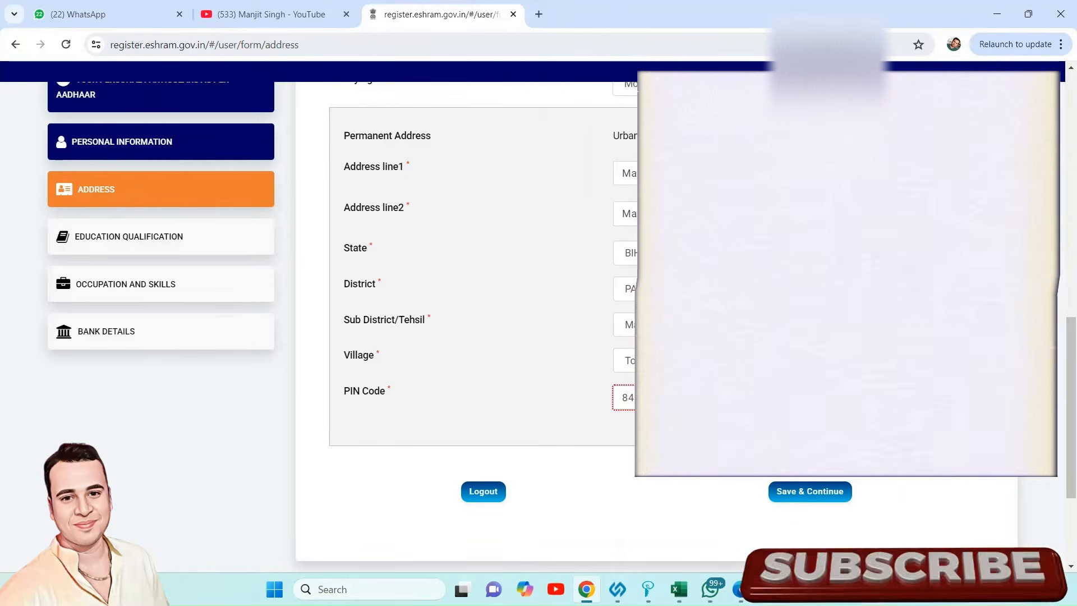
{"action": "left_click", "coordinate": [829, 491]}
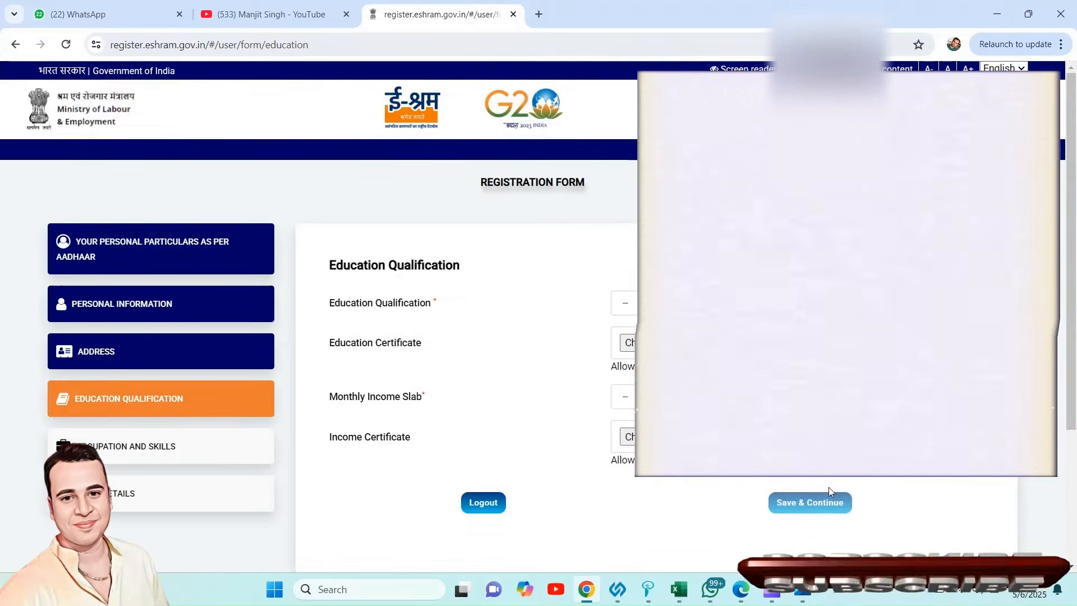
Step: Set the education qualification to Graduate and change it to Not literate
{"action": "left_click", "coordinate": [640, 306]}
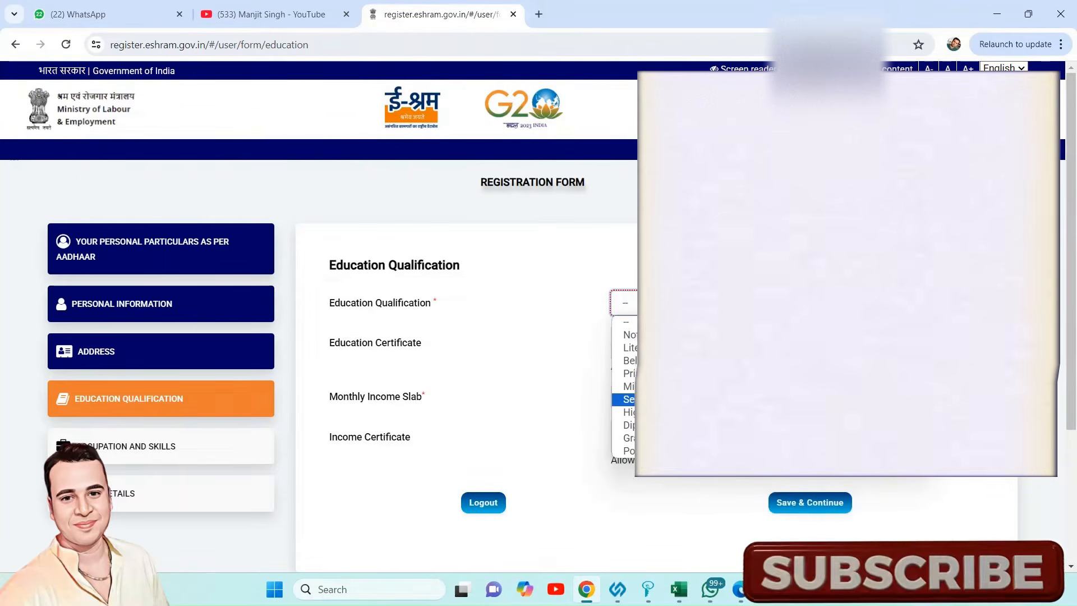
{"action": "left_click", "coordinate": [634, 438]}
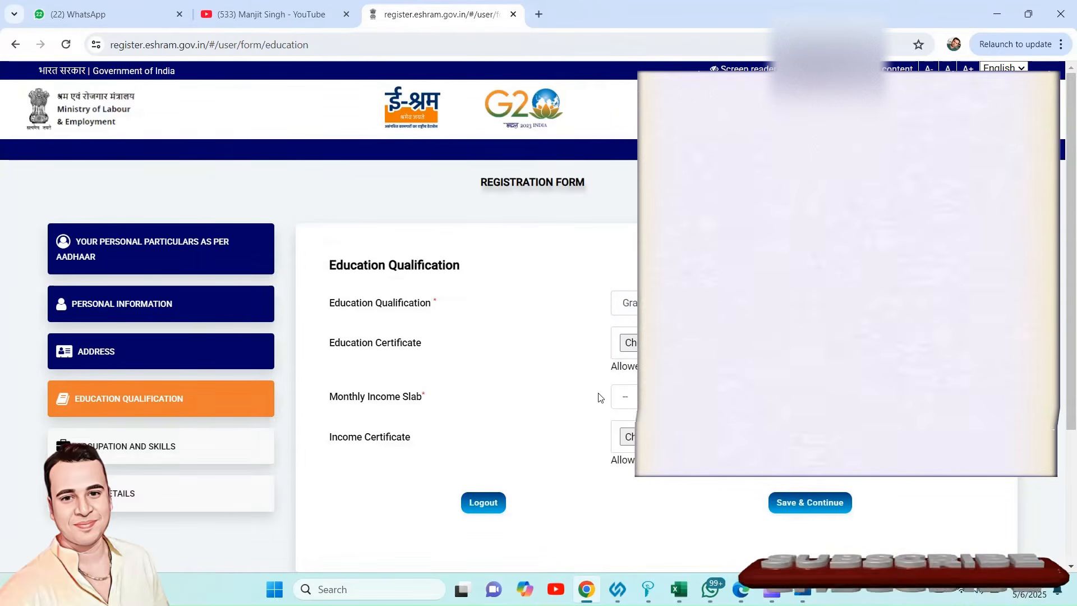
{"action": "left_click", "coordinate": [650, 303]}
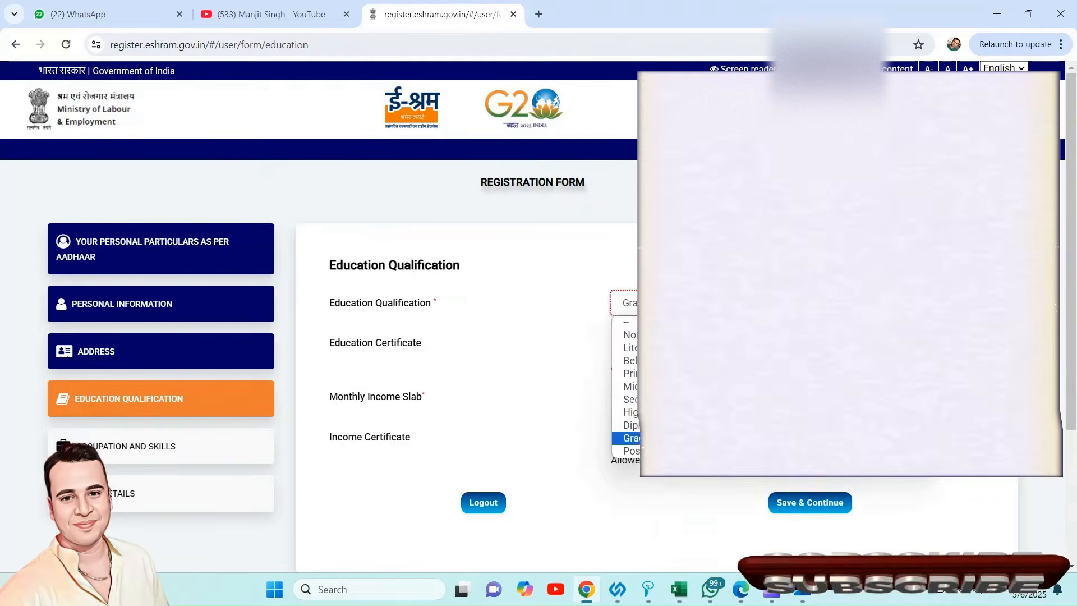
{"action": "left_click", "coordinate": [642, 334]}
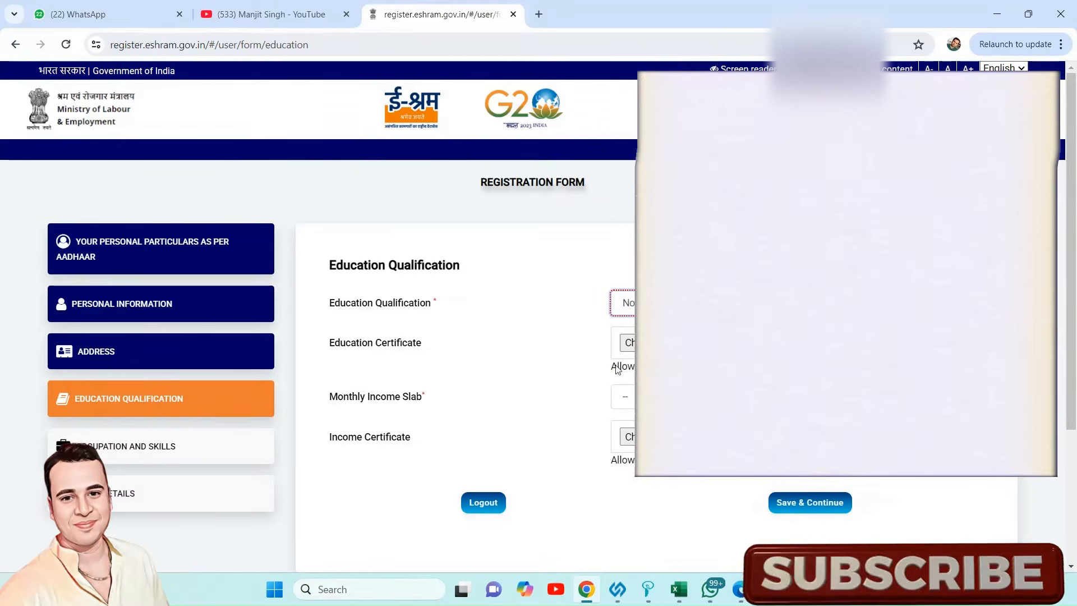
Step: Set the monthly income slab to 10000 & Below and the education qualification to Graduate
{"action": "left_click", "coordinate": [624, 397]}
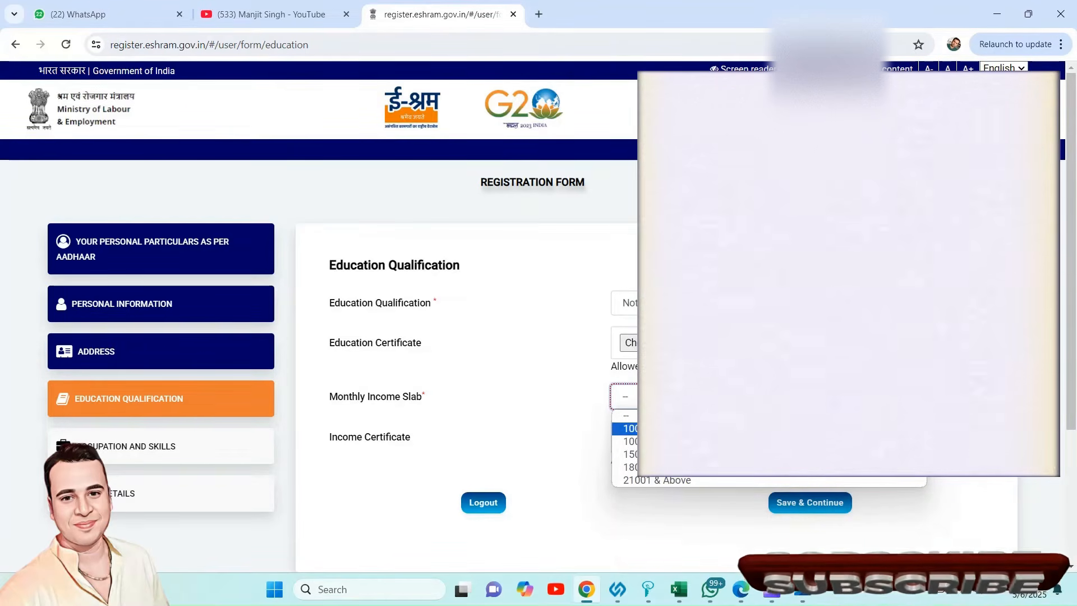
{"action": "left_click", "coordinate": [664, 426]}
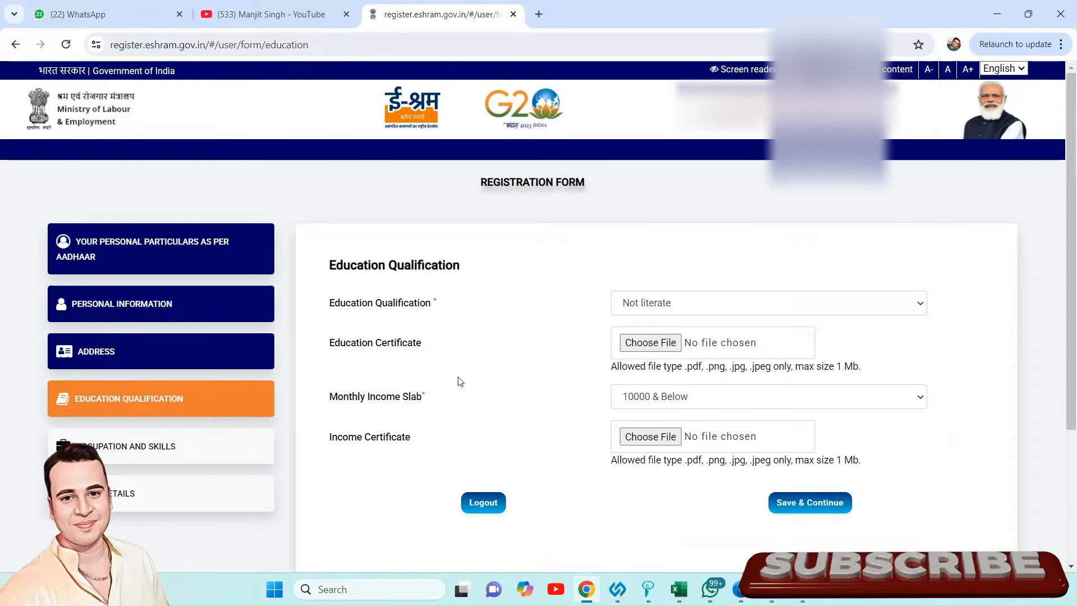
{"action": "left_click", "coordinate": [639, 304]}
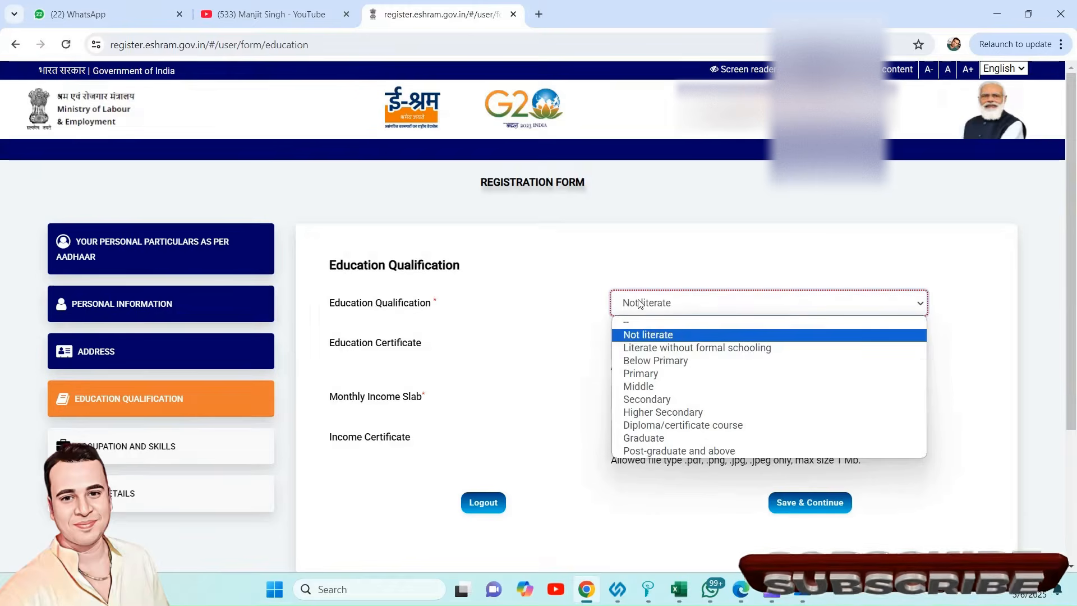
{"action": "left_click", "coordinate": [652, 440]}
{"action": "left_click", "coordinate": [577, 410]}
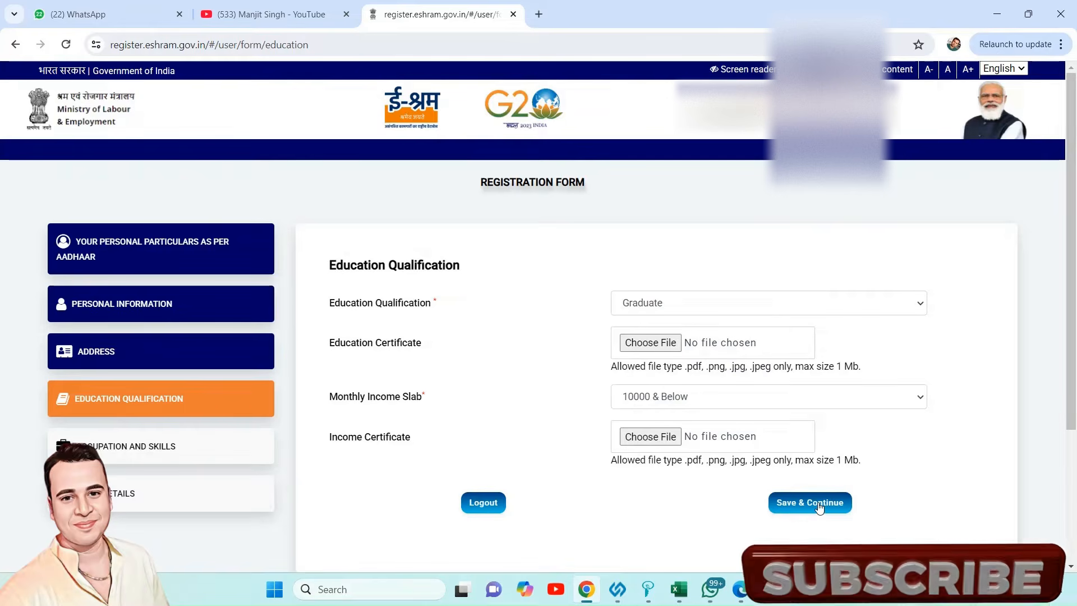
Step: Set the monthly income slab to 21001 & Above and save the education section to continue to occupation and skills
{"action": "left_click", "coordinate": [689, 398]}
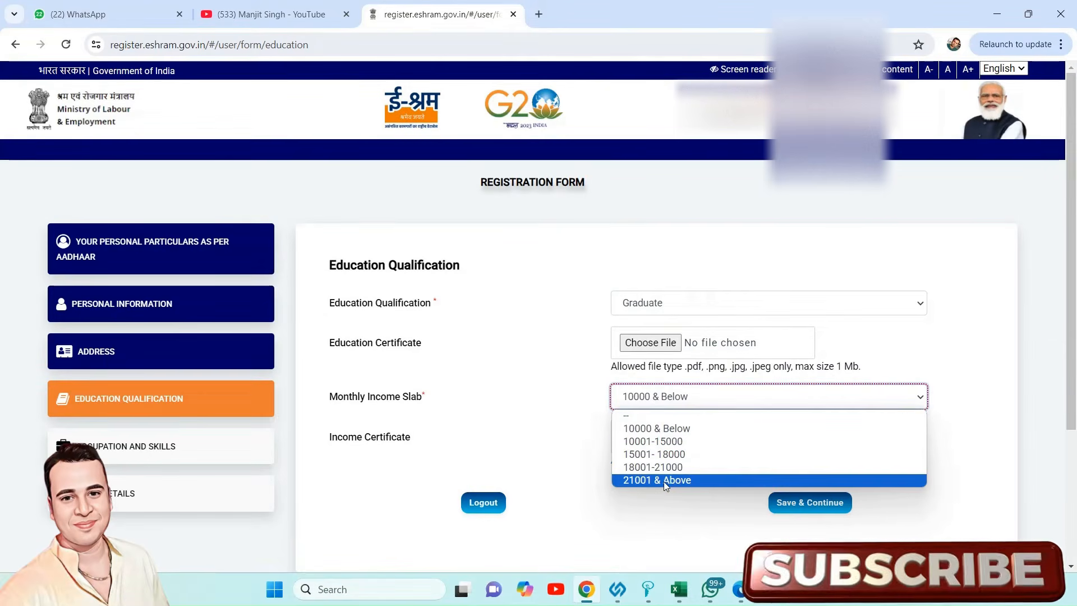
{"action": "left_click", "coordinate": [664, 481]}
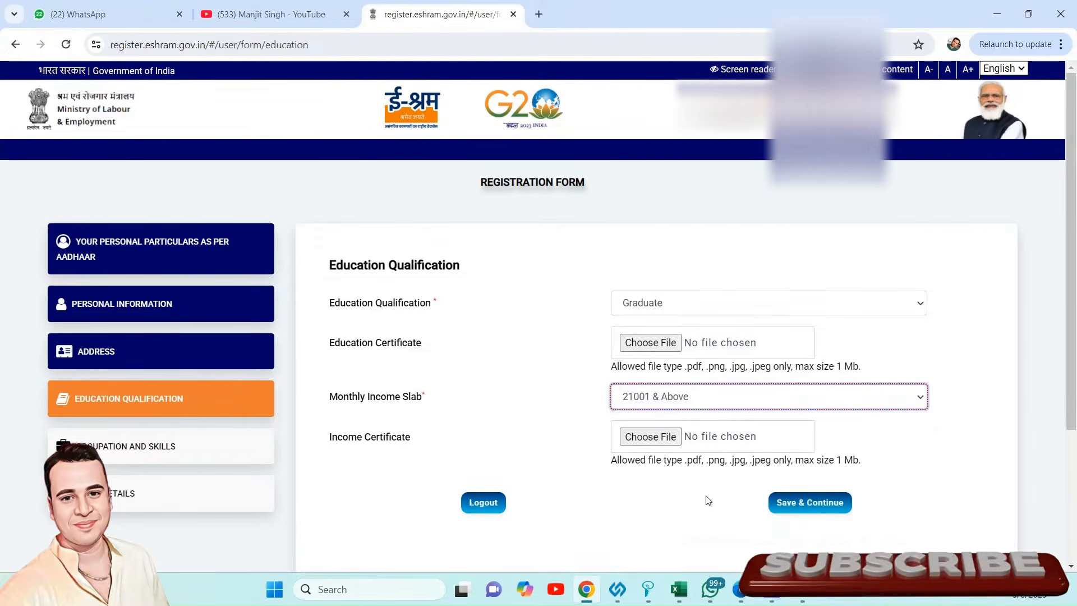
{"action": "left_click", "coordinate": [812, 506]}
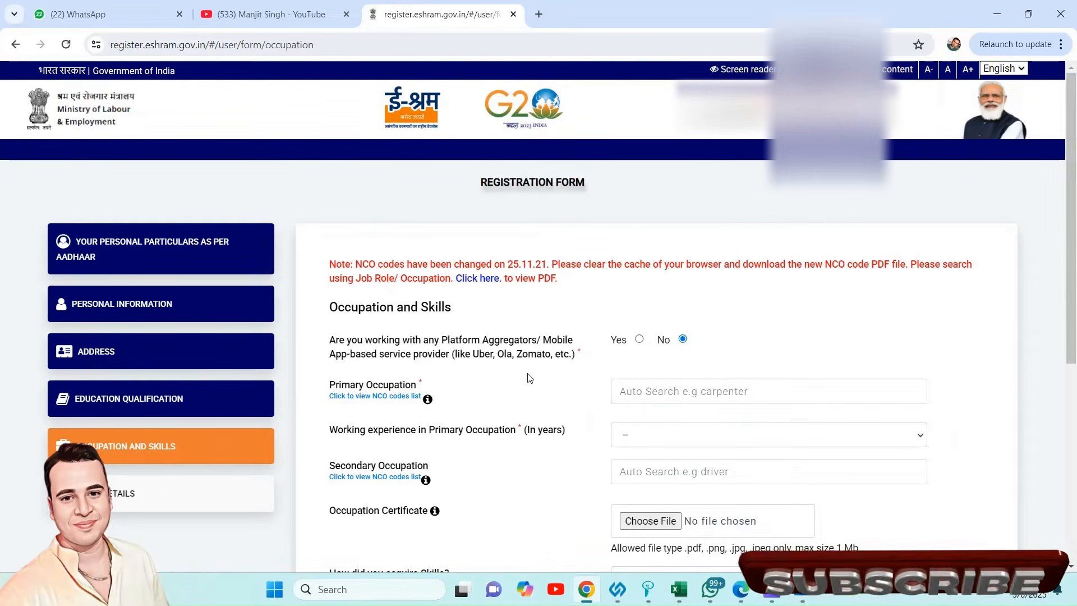
Step: Review the Occupation and Skills fields and consult the NCO codes list linked to the primary occupation
{"action": "triple_click", "coordinate": [349, 308]}
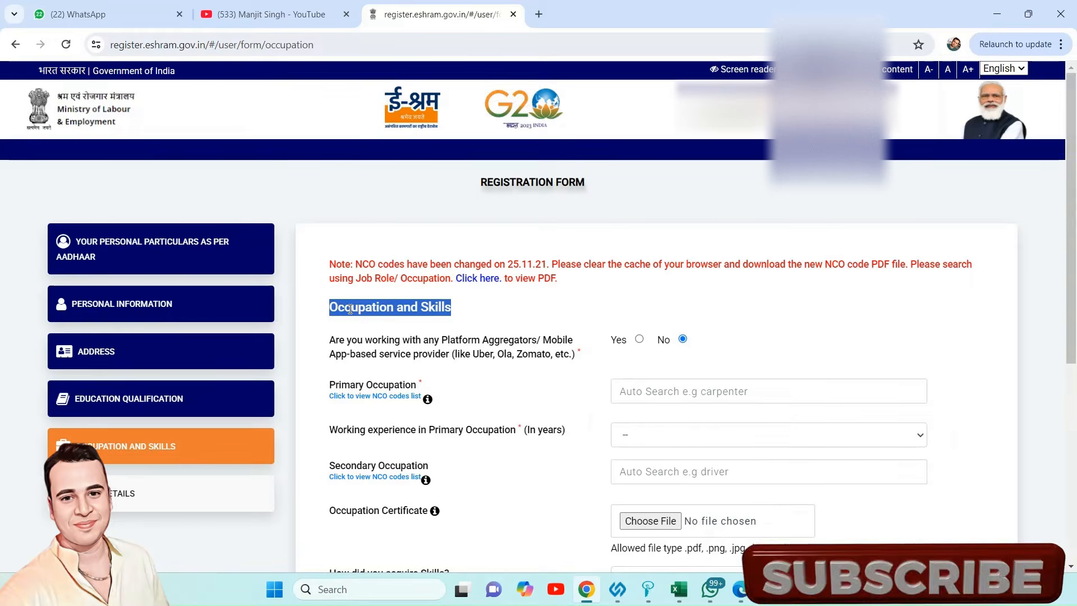
{"action": "scroll", "coordinate": [505, 336], "scroll_direction": "down", "scroll_amount": 1}
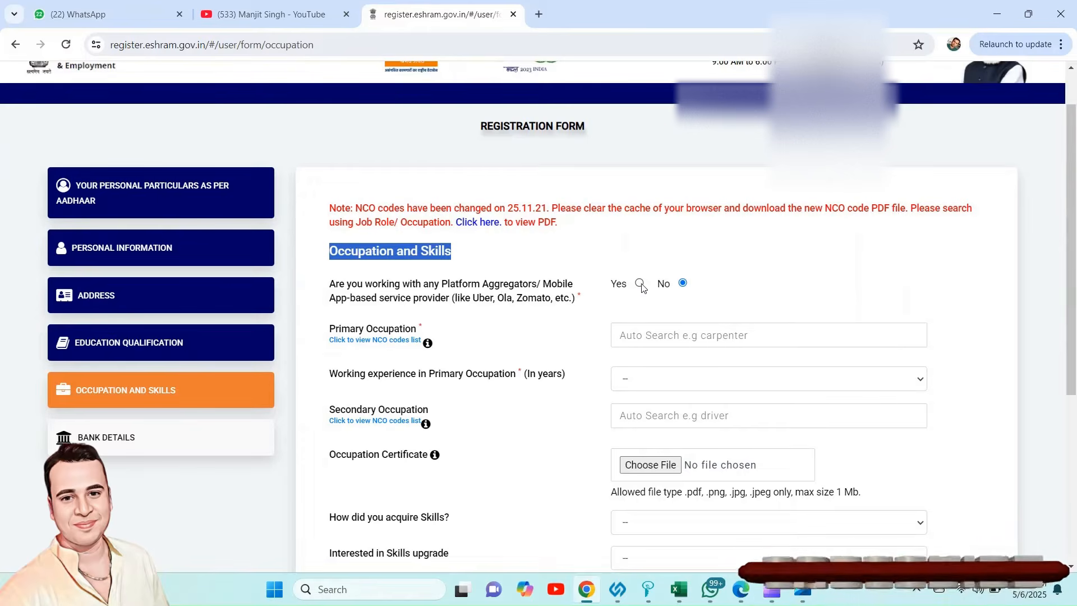
{"action": "left_click", "coordinate": [528, 353]}
{"action": "scroll", "coordinate": [511, 352], "scroll_direction": "down", "scroll_amount": 1}
{"action": "scroll", "coordinate": [511, 353], "scroll_direction": "down", "scroll_amount": 1}
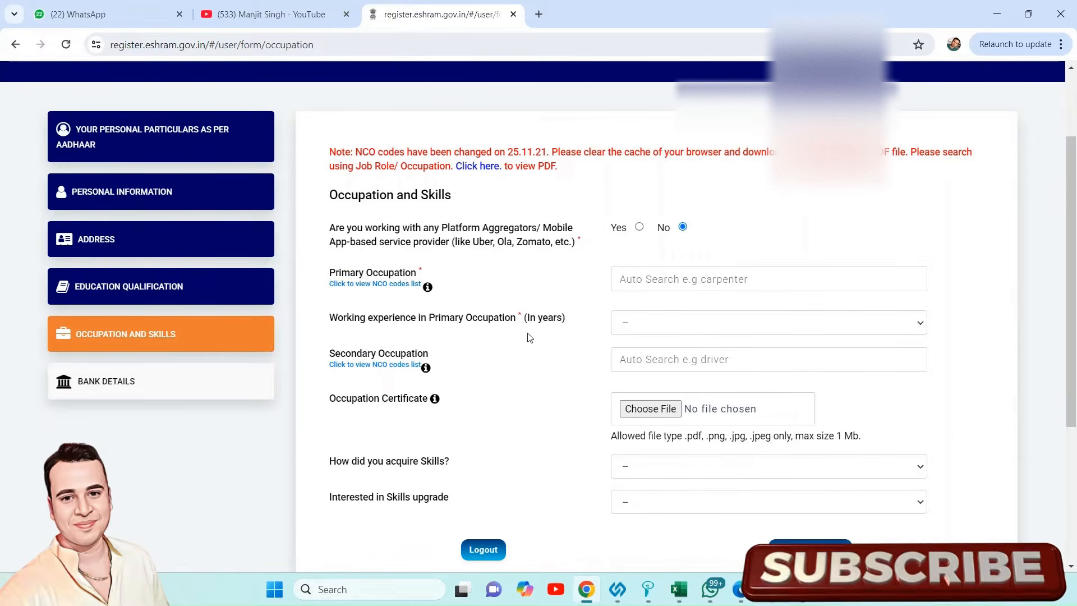
{"action": "scroll", "coordinate": [529, 337], "scroll_direction": "down", "scroll_amount": 1}
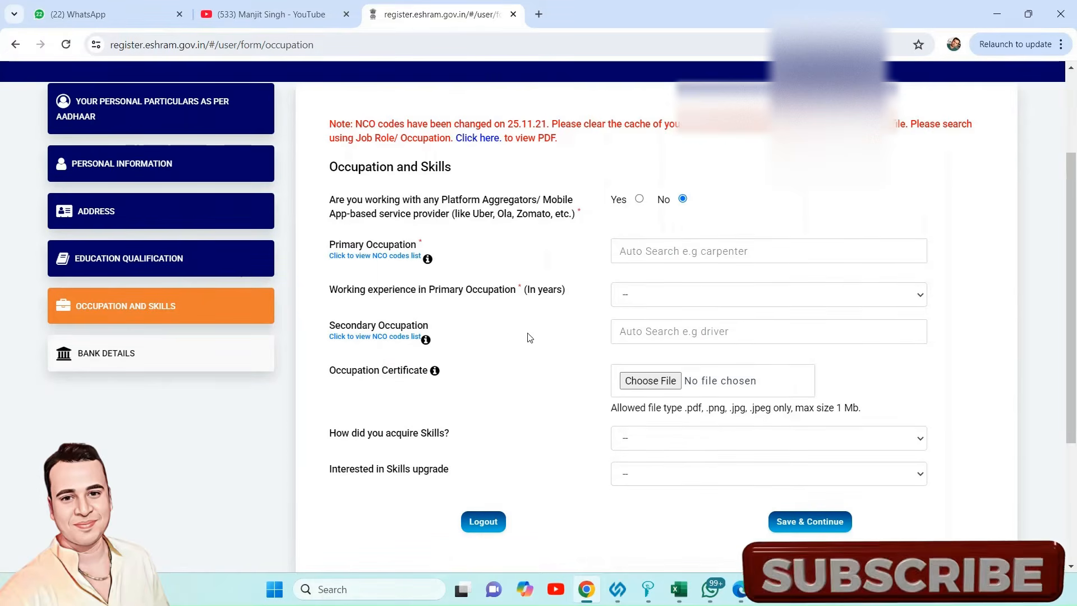
{"action": "left_click", "coordinate": [393, 256]}
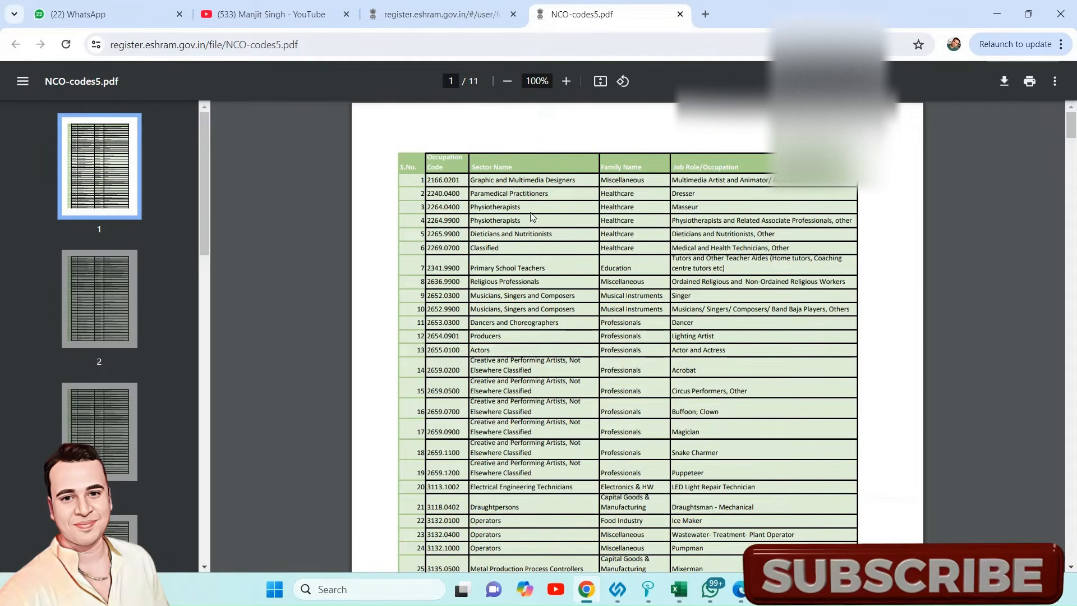
{"action": "left_click", "coordinate": [493, 6]}
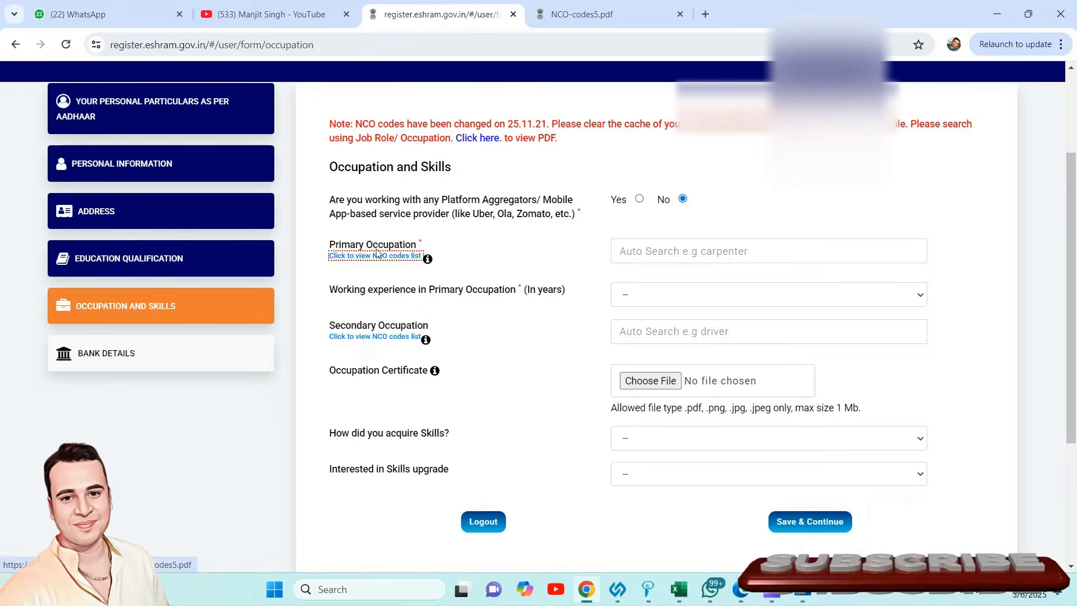
Step: Look up "It" in the NCO codes PDF, check the Graphic and Multimedia Designers entry and return to the registration form
{"action": "left_click", "coordinate": [637, 251]}
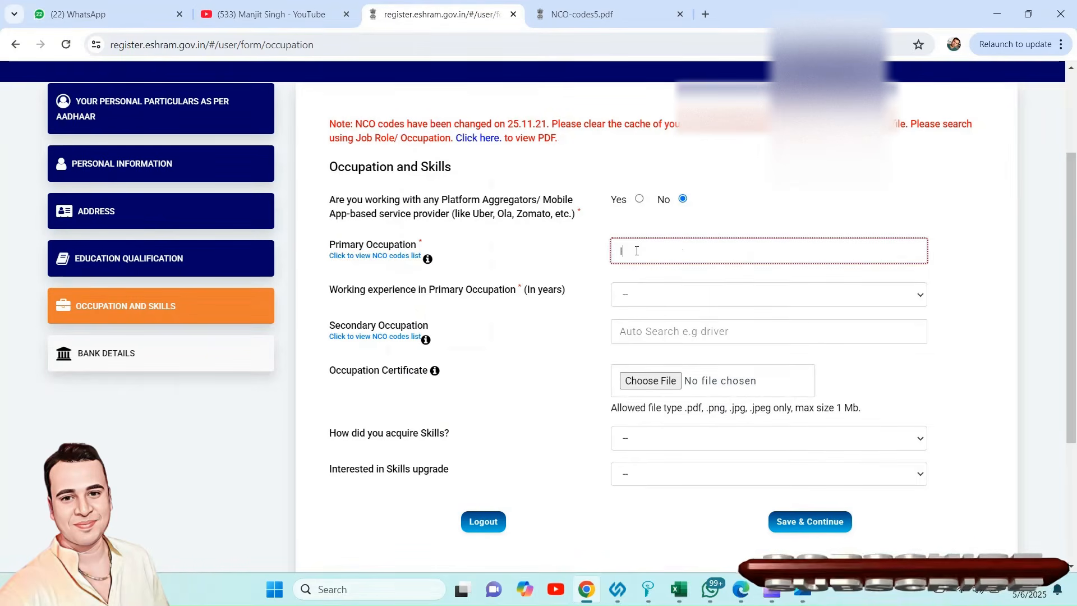
{"action": "key", "text": "ctrl+Tab"}
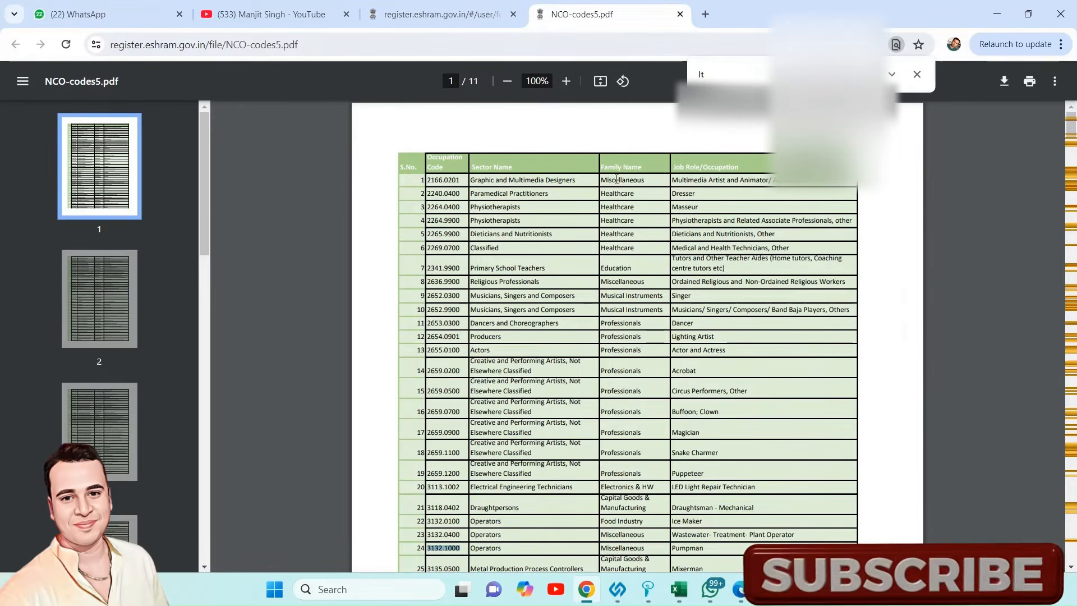
{"action": "triple_click", "coordinate": [638, 180]}
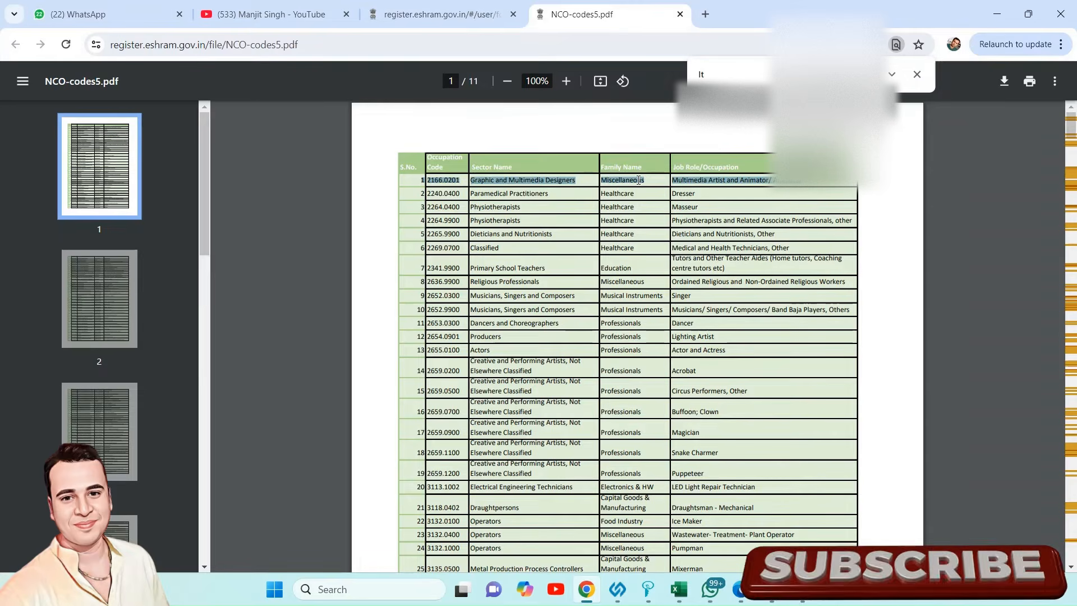
{"action": "left_click", "coordinate": [638, 180]}
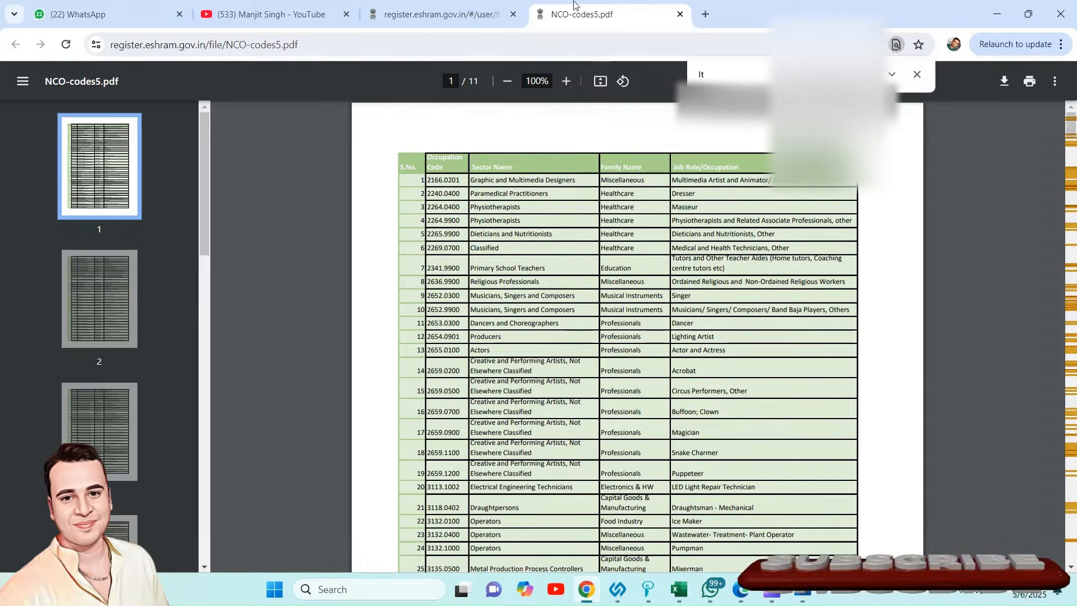
{"action": "left_click", "coordinate": [441, 14]}
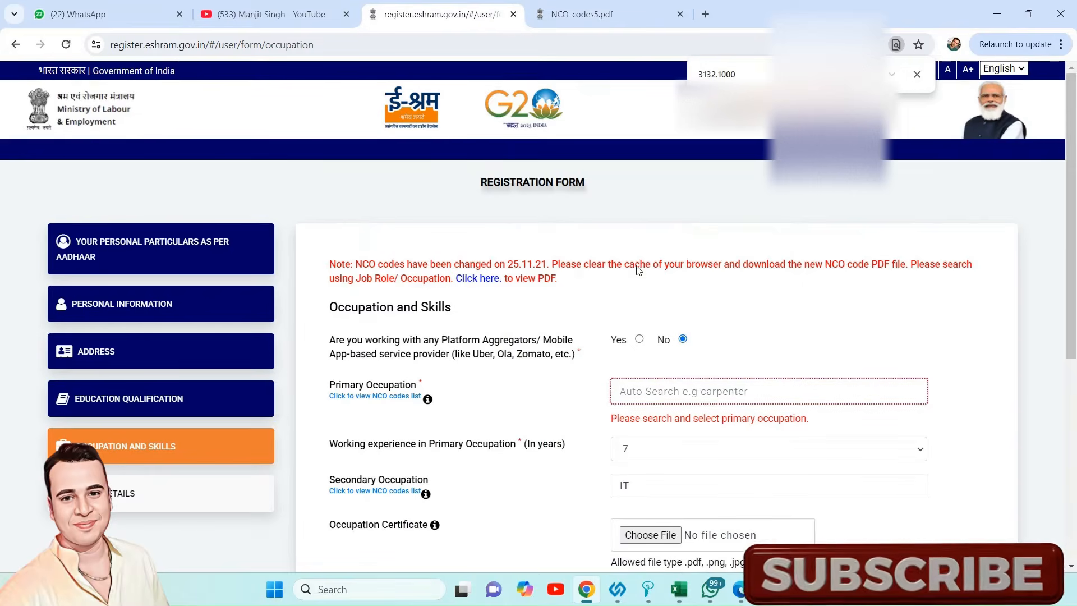
Step: Try searching the primary occupation field for "hel" and "IT"
{"action": "left_click", "coordinate": [692, 382]}
{"action": "type", "text": "helth"}
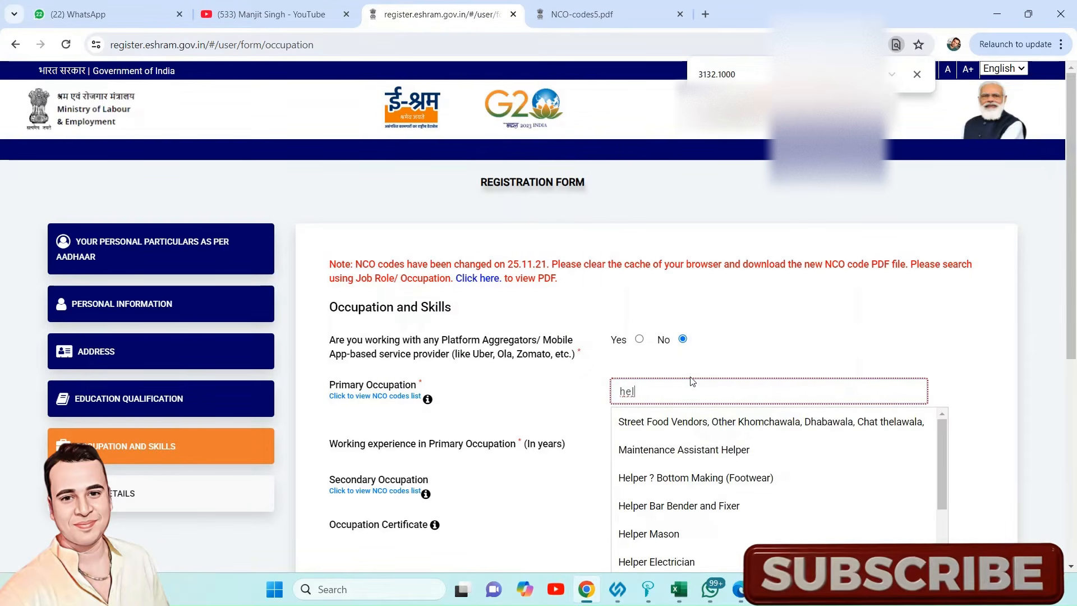
{"action": "key", "text": "BackSpace"}
{"action": "key", "text": "BackSpace"}
{"action": "key", "text": "BackSpace"}
{"action": "type", "text": "IT"}
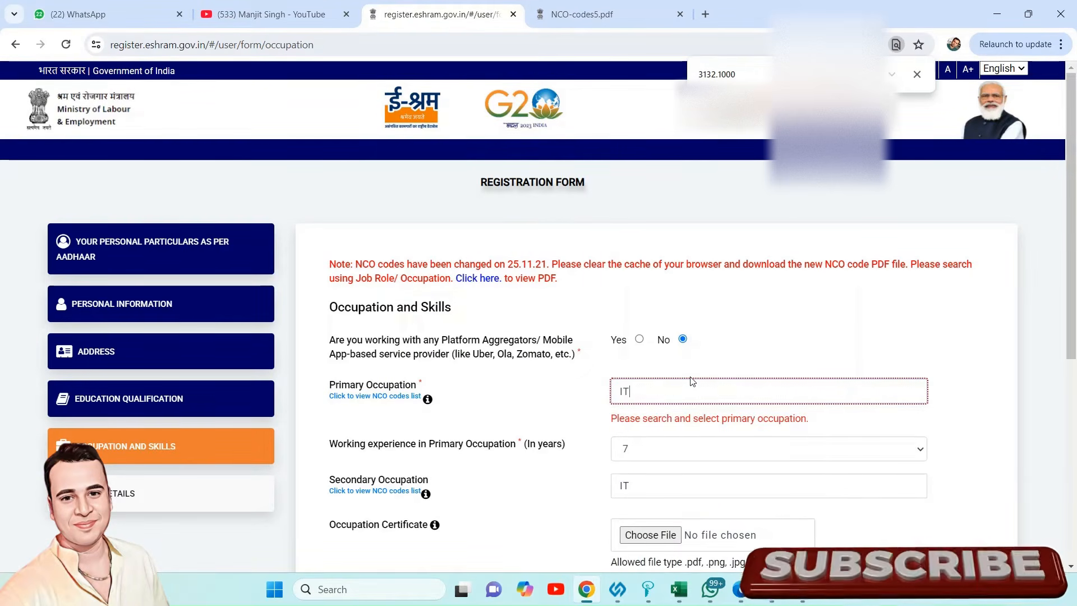
{"action": "type", "text": " C"}
{"action": "key", "text": "BackSpace"}
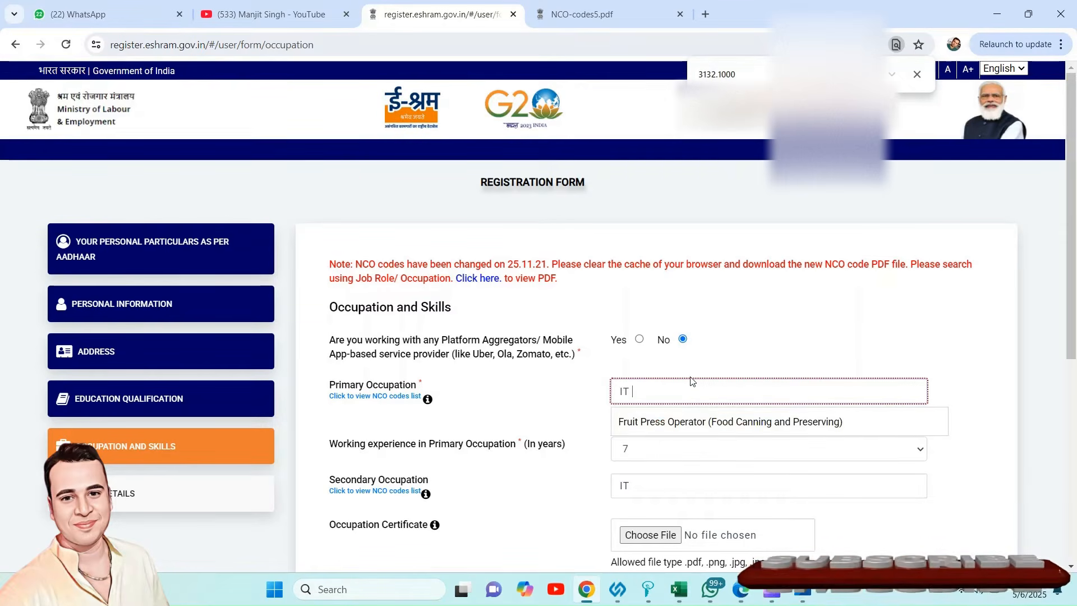
{"action": "key", "text": "BackSpace"}
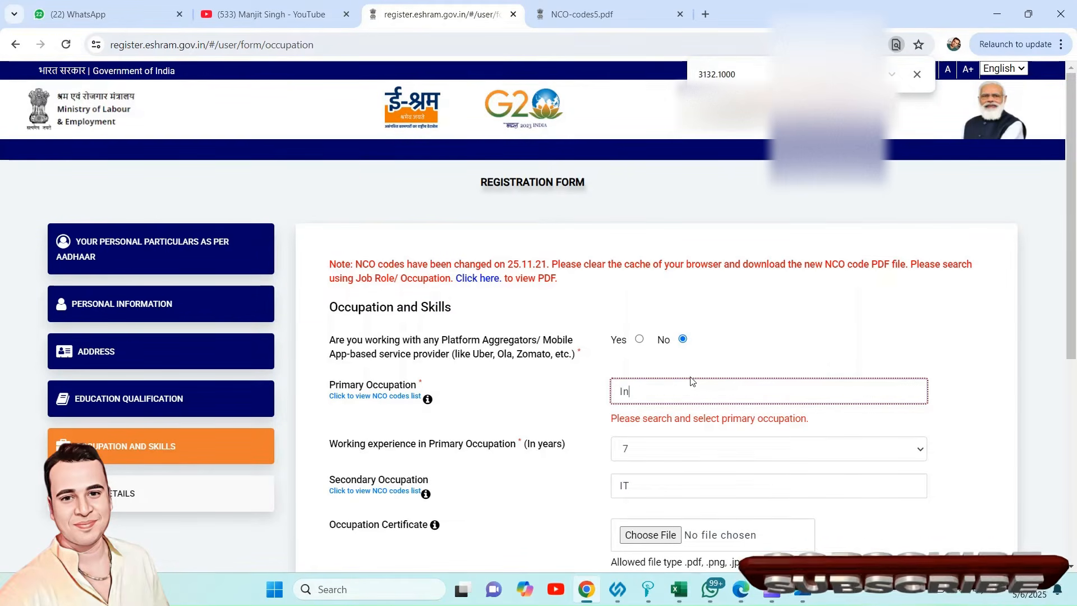
Step: Search for "Info", choose Information and Communications Technology Installers and Servicers, Other as the primary occupation, and save the section
{"action": "type", "text": "t"}
{"action": "type", "text": "fo"}
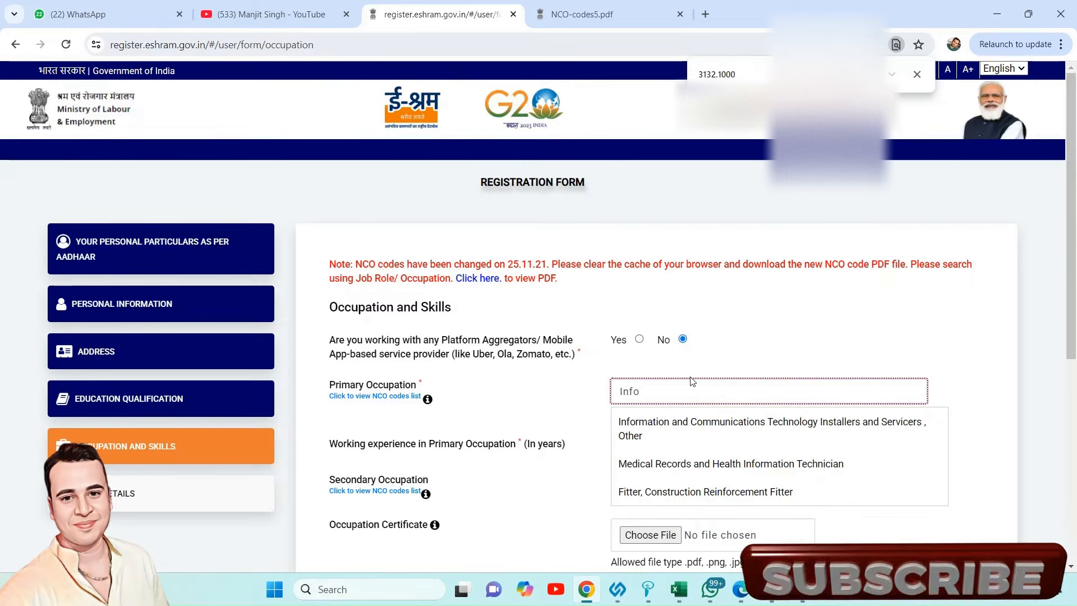
{"action": "left_click", "coordinate": [689, 428]}
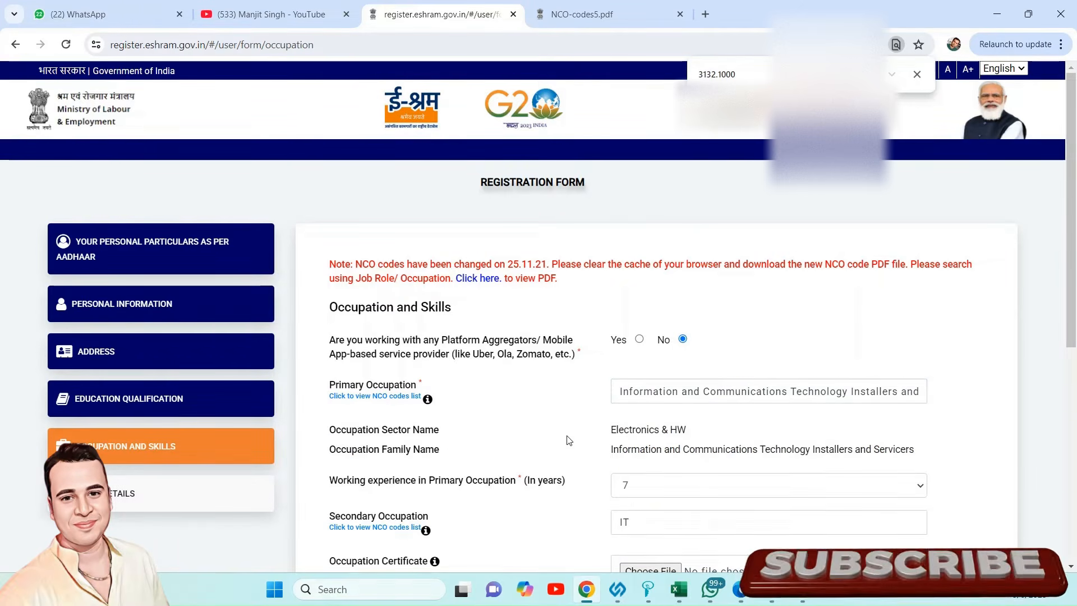
{"action": "scroll", "coordinate": [568, 440], "scroll_direction": "down", "scroll_amount": 7}
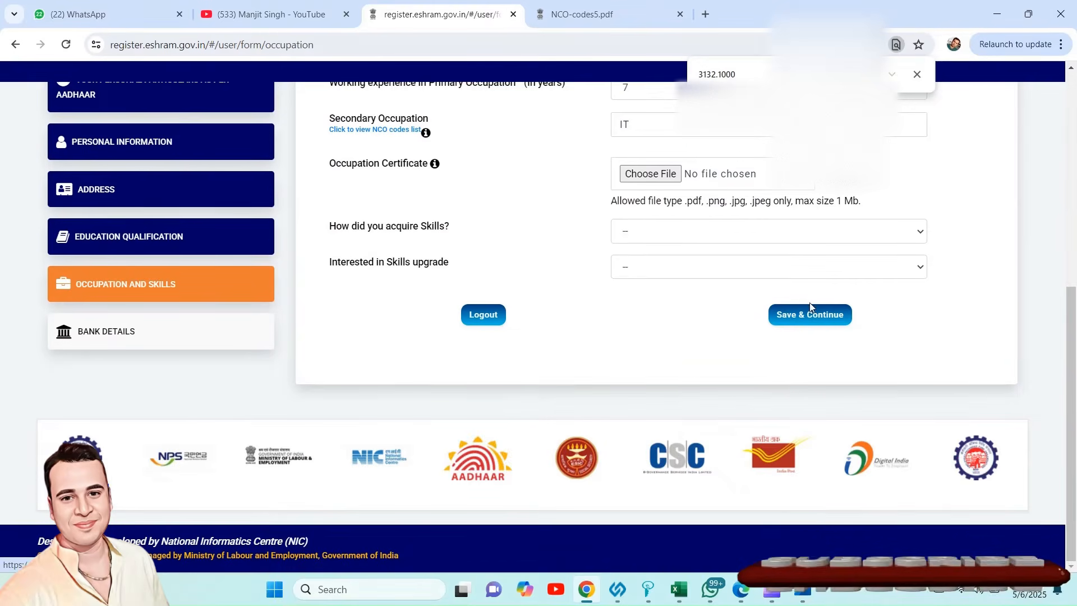
{"action": "left_click", "coordinate": [809, 324]}
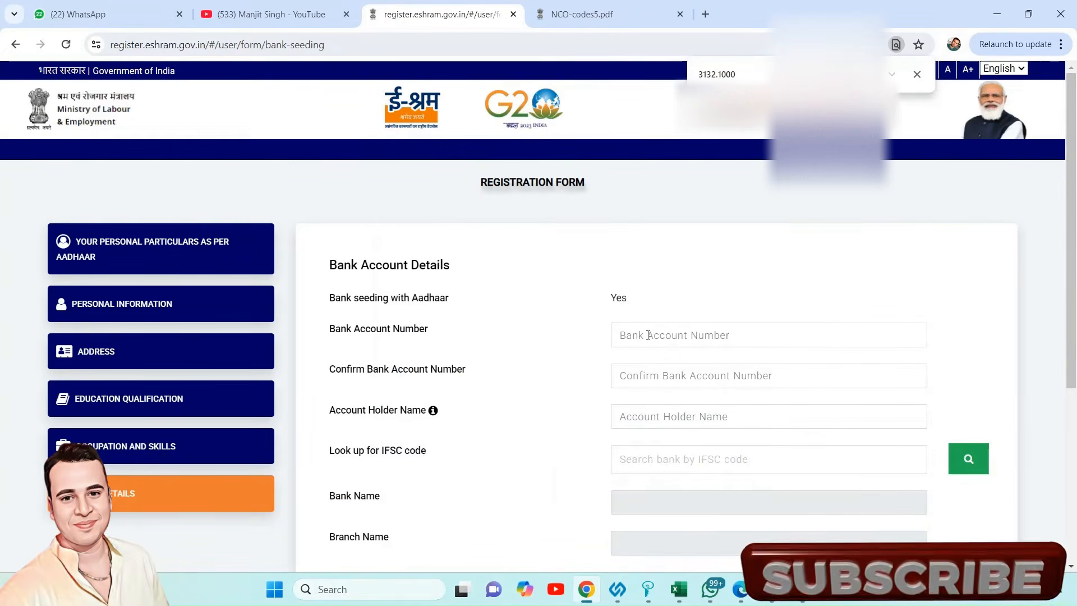
Step: Fill in the applicant's bank account details and save the section to continue to the self-declaration preview
{"action": "left_click", "coordinate": [648, 335]}
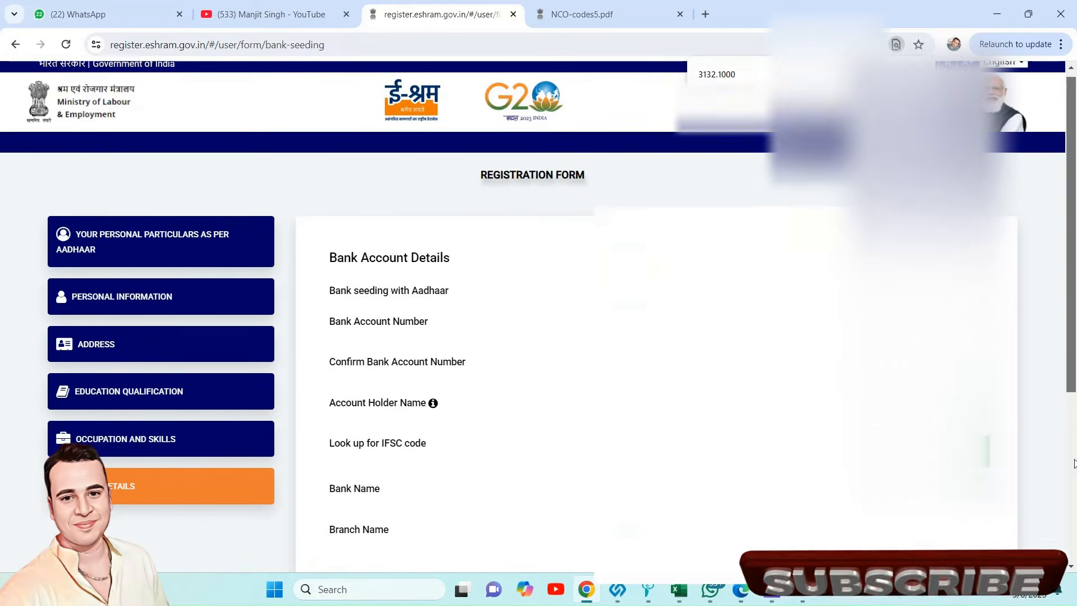
{"action": "scroll", "coordinate": [538, 300], "scroll_direction": "down", "scroll_amount": 3}
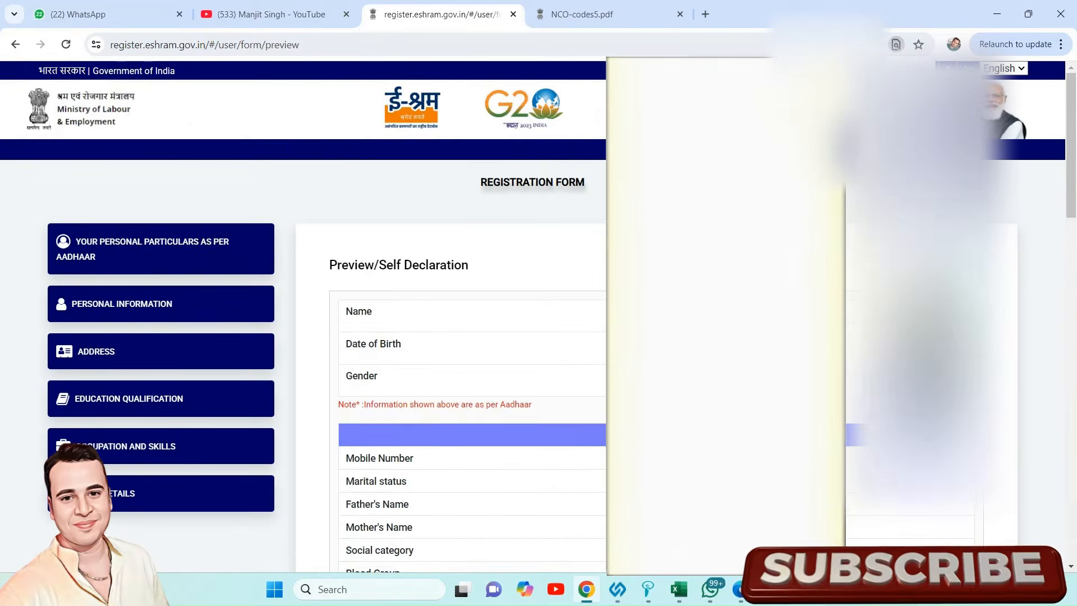
Step: Review the registration preview and save its printout as a PDF named shram in the Downloads folder
{"action": "scroll", "coordinate": [538, 318], "scroll_direction": "down", "scroll_amount": 3}
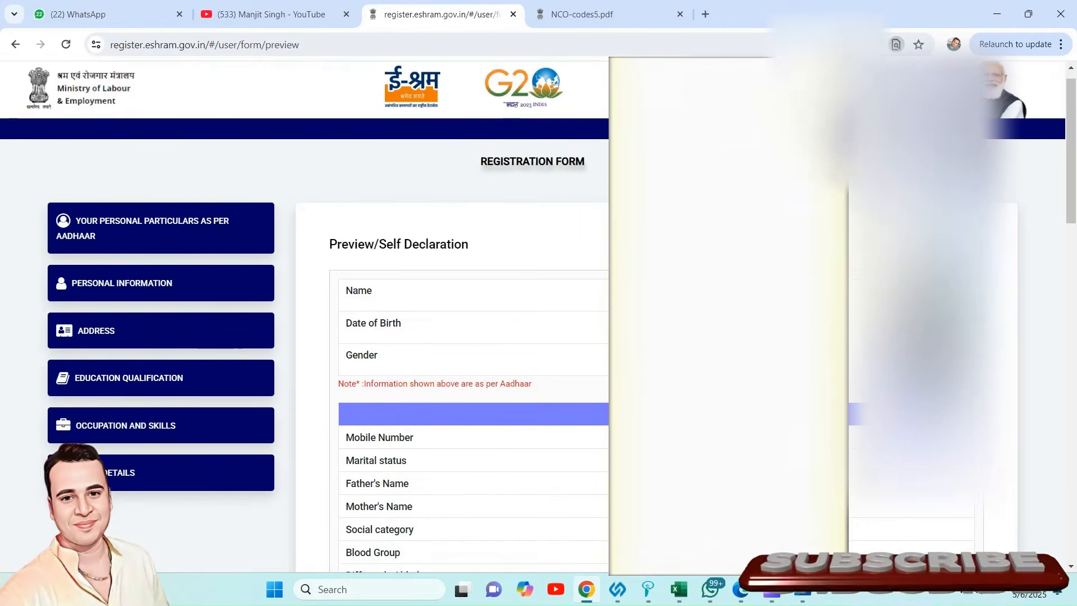
{"action": "scroll", "coordinate": [471, 318], "scroll_direction": "up", "scroll_amount": 3}
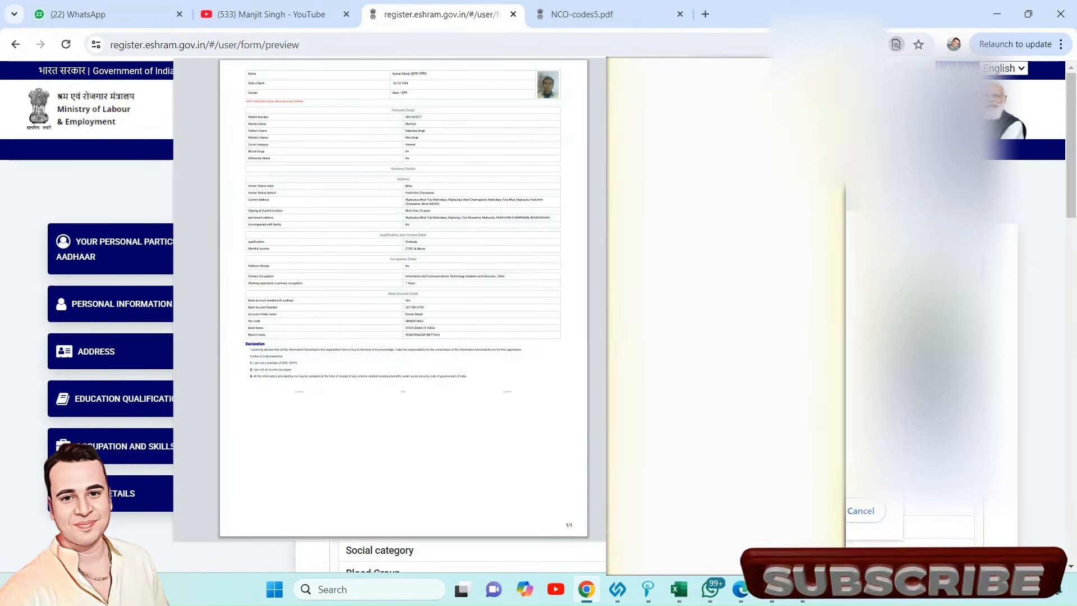
{"action": "left_click", "coordinate": [806, 510]}
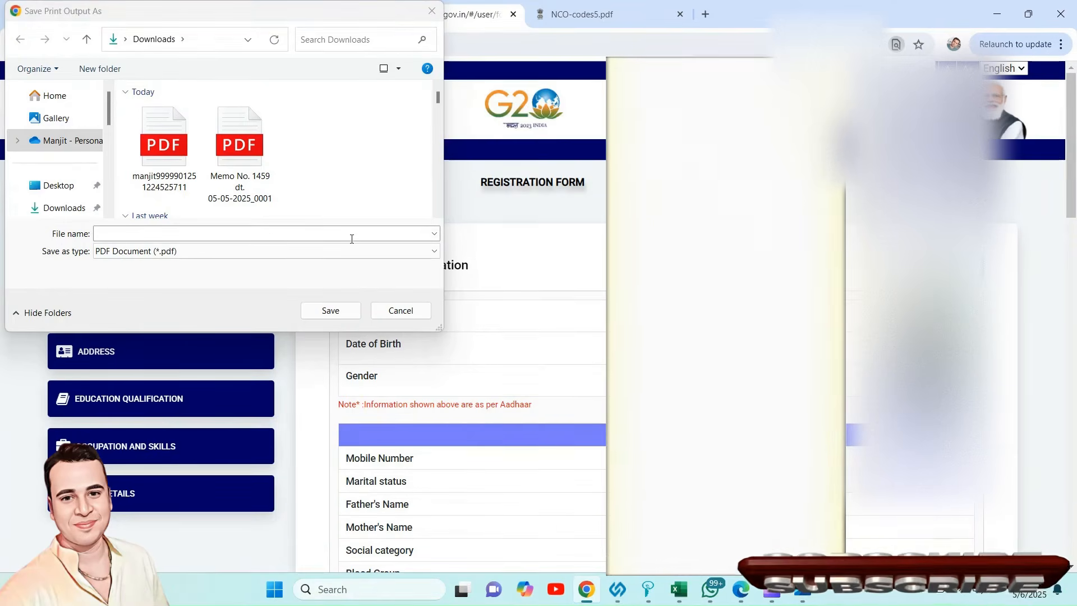
{"action": "left_click", "coordinate": [272, 235]}
{"action": "type", "text": "shram"}
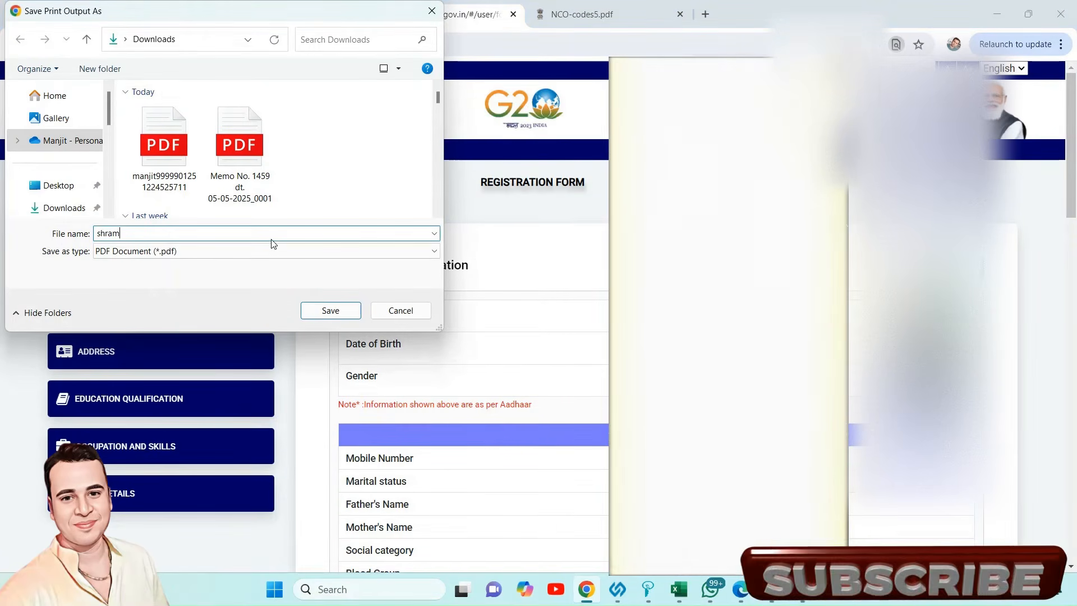
{"action": "key", "text": "Return"}
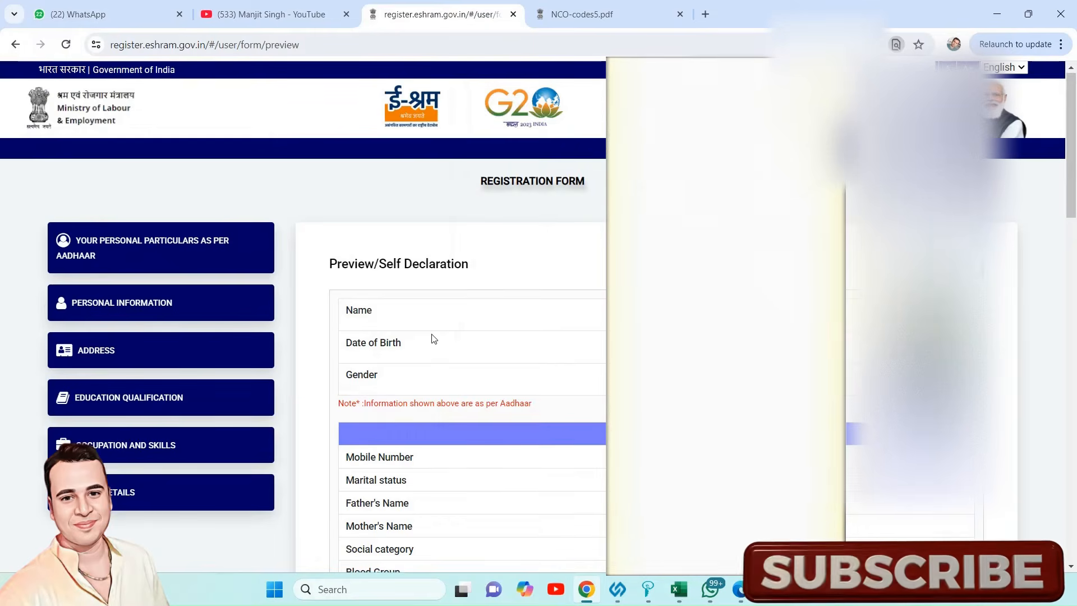
Step: Reload the self-declaration page without its unsaved changes and prevent it from creating additional dialogs
{"action": "scroll", "coordinate": [434, 338], "scroll_direction": "down", "scroll_amount": 5}
{"action": "scroll", "coordinate": [432, 338], "scroll_direction": "down", "scroll_amount": 10}
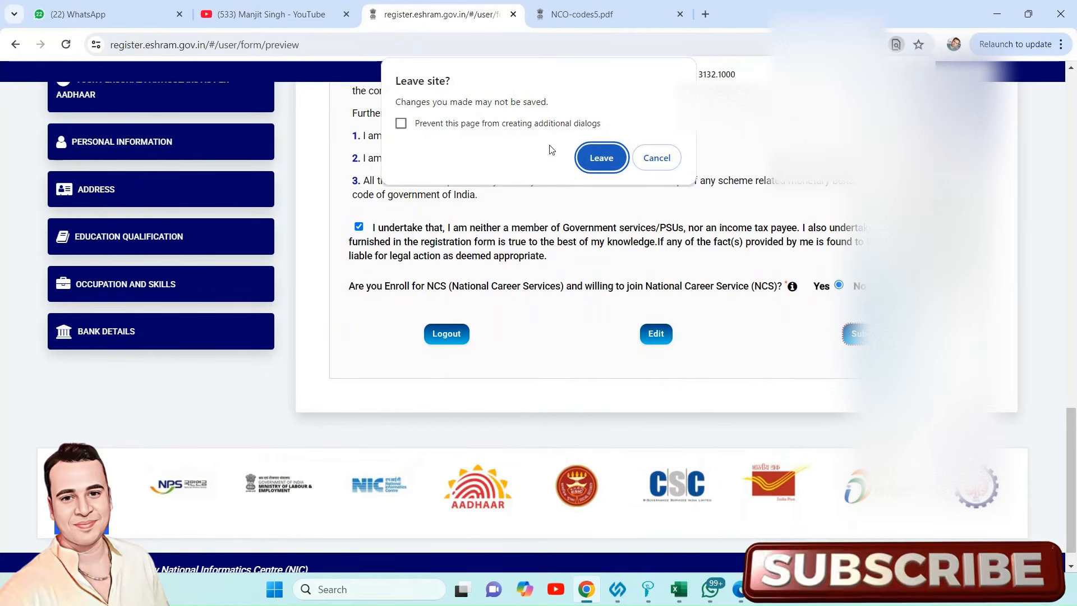
{"action": "left_click", "coordinate": [523, 129]}
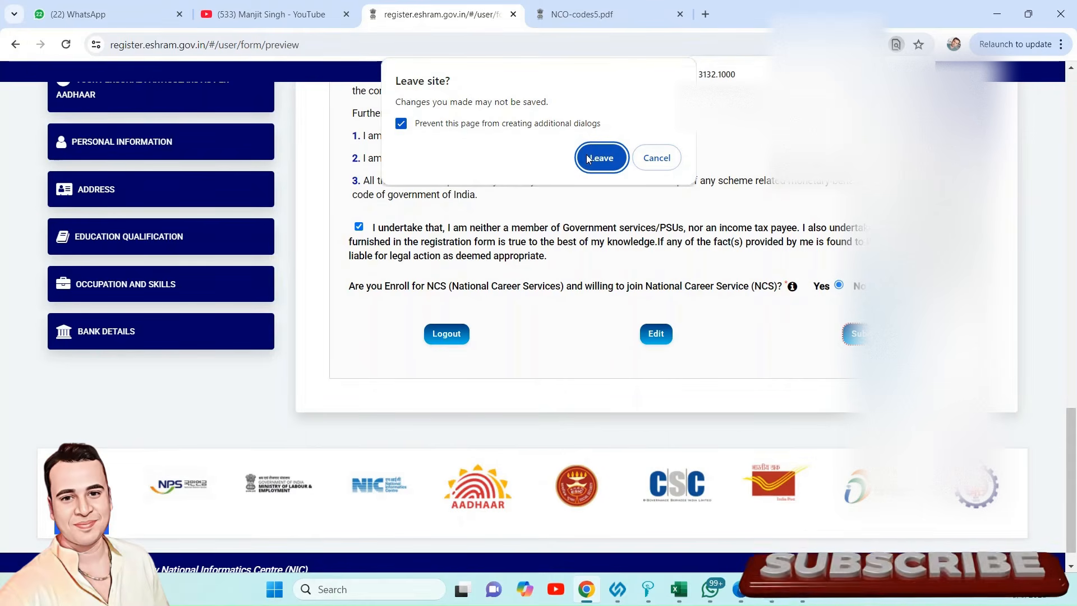
{"action": "left_click", "coordinate": [588, 158]}
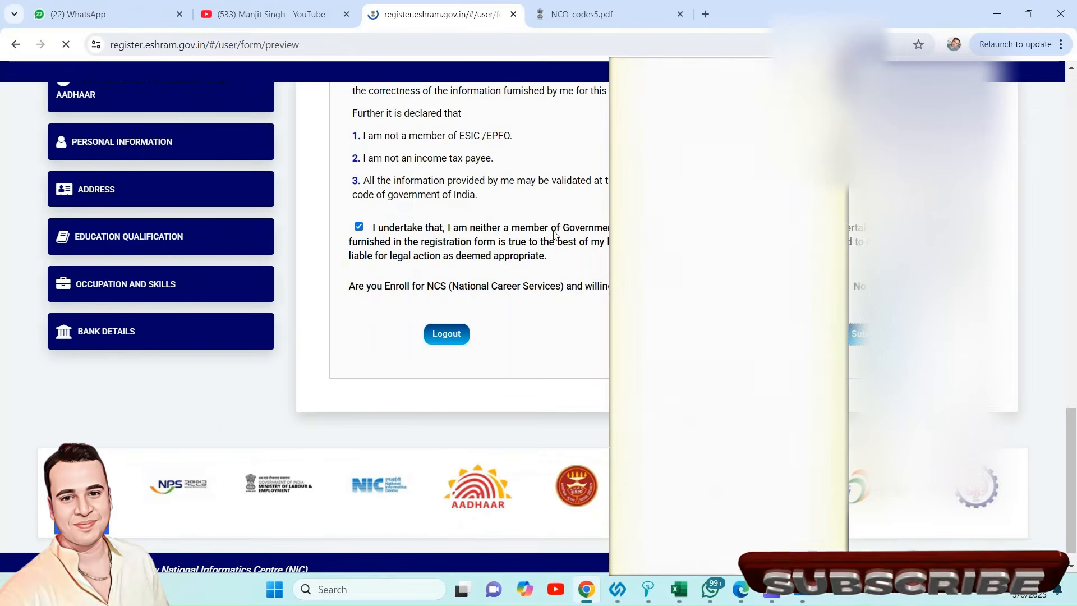
Step: Tick the undertaking checkbox beneath the declaration in the registration preview
{"action": "scroll", "coordinate": [453, 376], "scroll_direction": "down", "scroll_amount": 3}
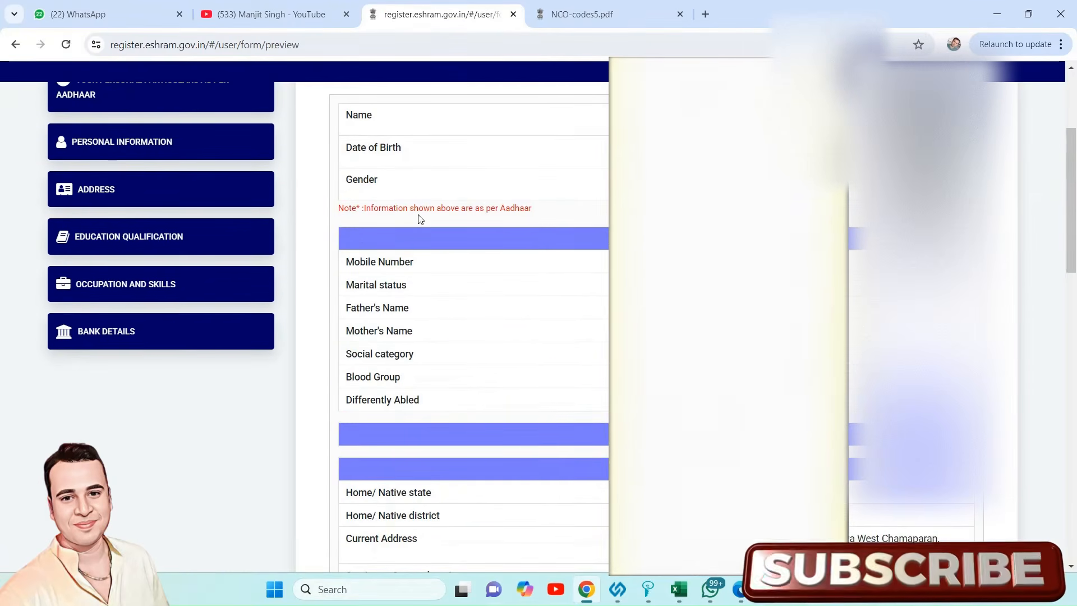
{"action": "scroll", "coordinate": [419, 215], "scroll_direction": "down", "scroll_amount": 10}
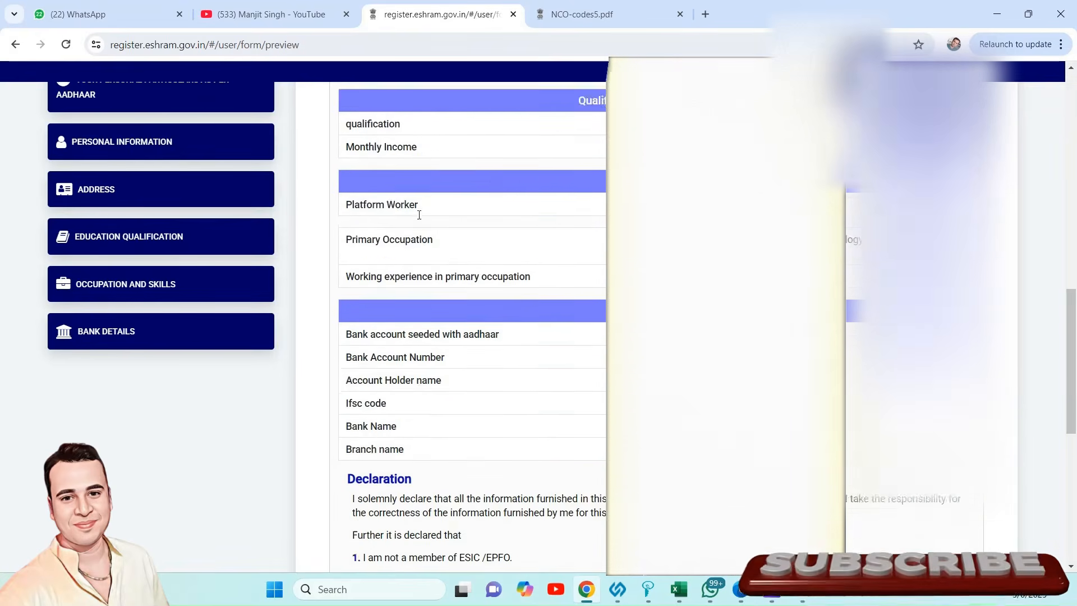
{"action": "scroll", "coordinate": [419, 215], "scroll_direction": "down", "scroll_amount": 7}
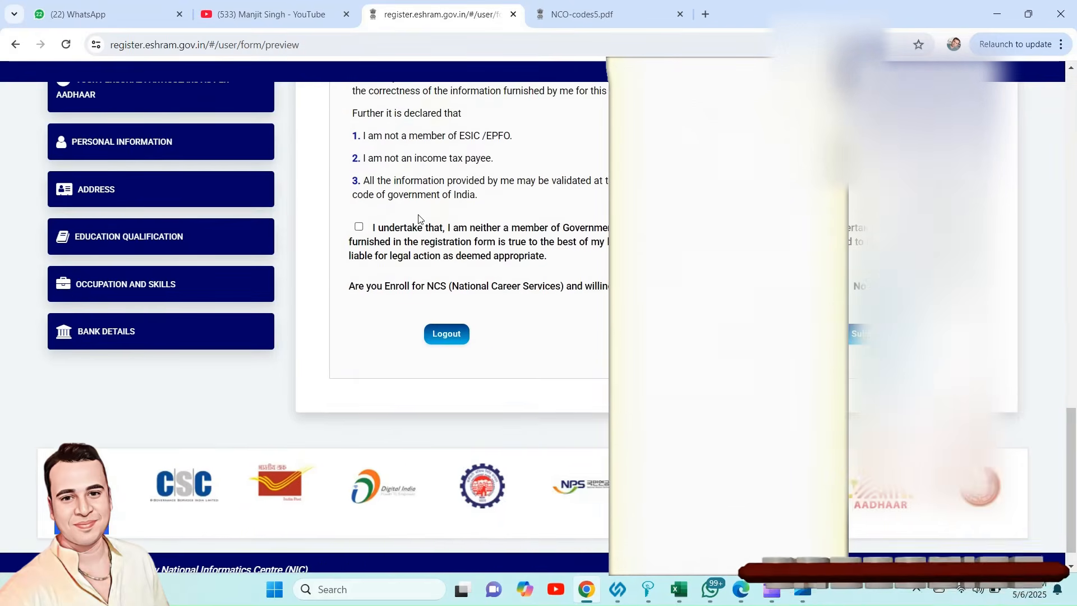
{"action": "scroll", "coordinate": [419, 218], "scroll_direction": "up", "scroll_amount": 1}
{"action": "left_click", "coordinate": [359, 255]}
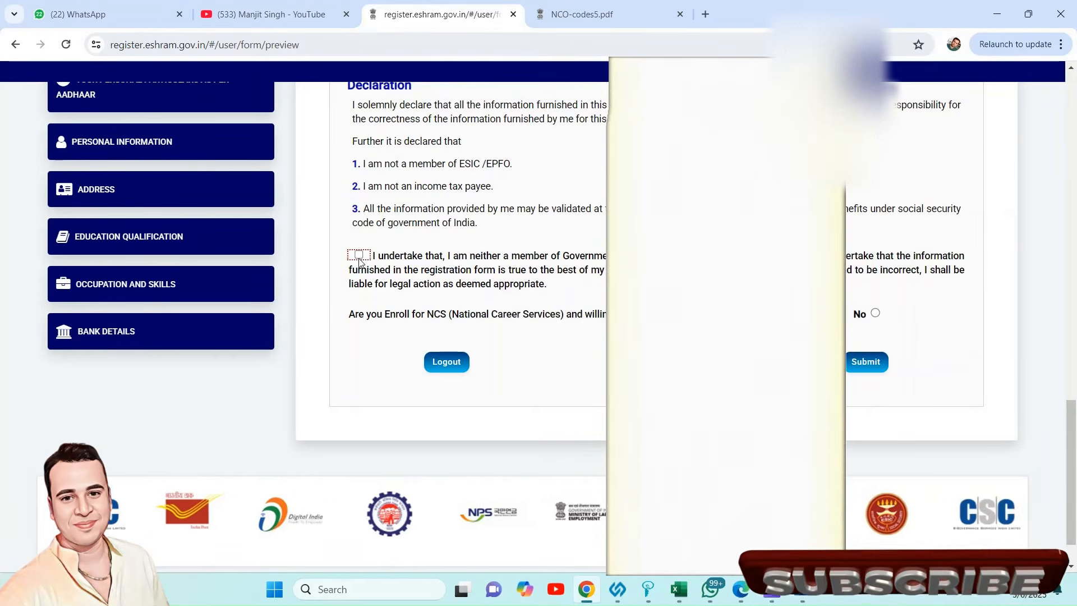
{"action": "left_click", "coordinate": [359, 256]}
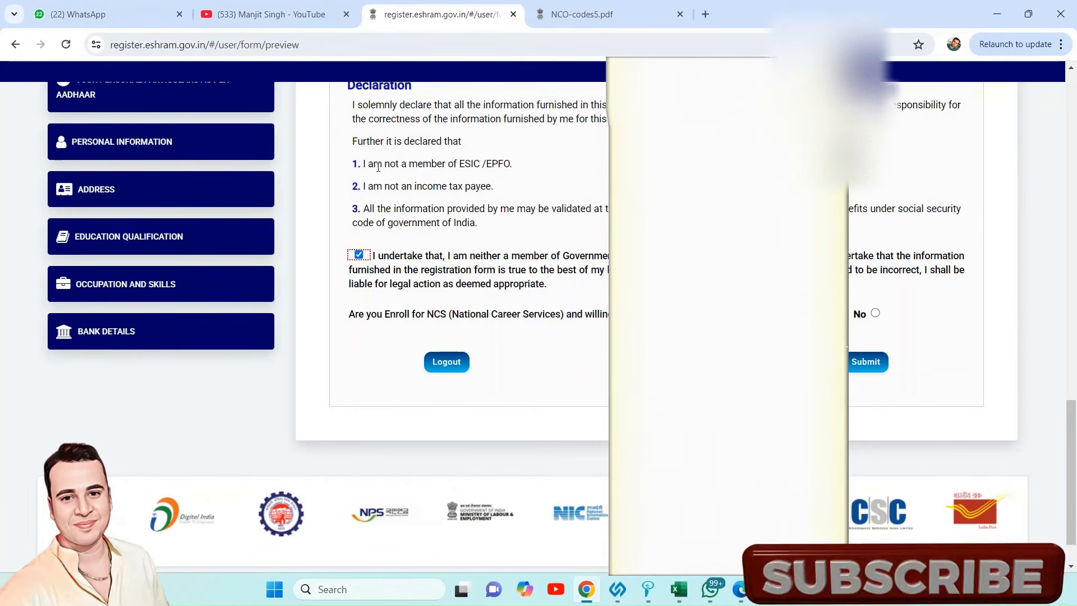
Step: Read the three numbered declaration statements and submit the self-declaration
{"action": "triple_click", "coordinate": [378, 164]}
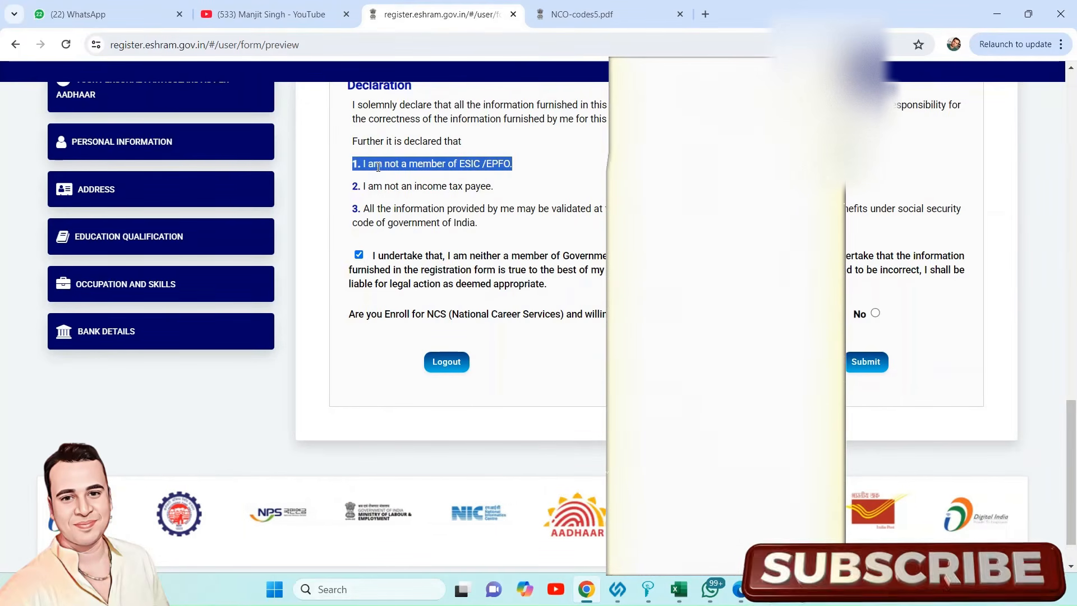
{"action": "triple_click", "coordinate": [418, 186]}
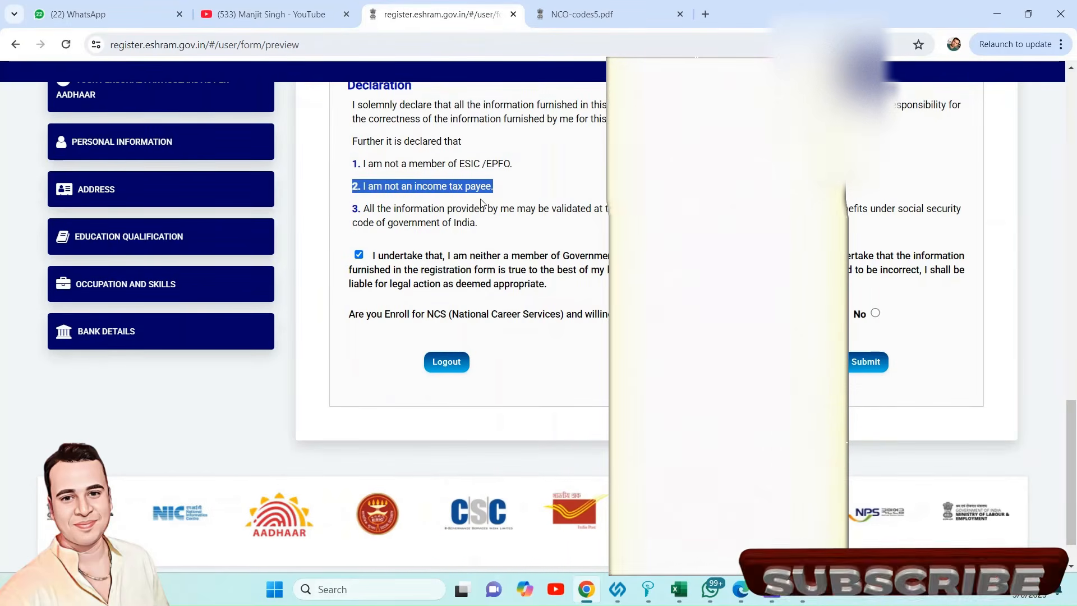
{"action": "triple_click", "coordinate": [508, 212]}
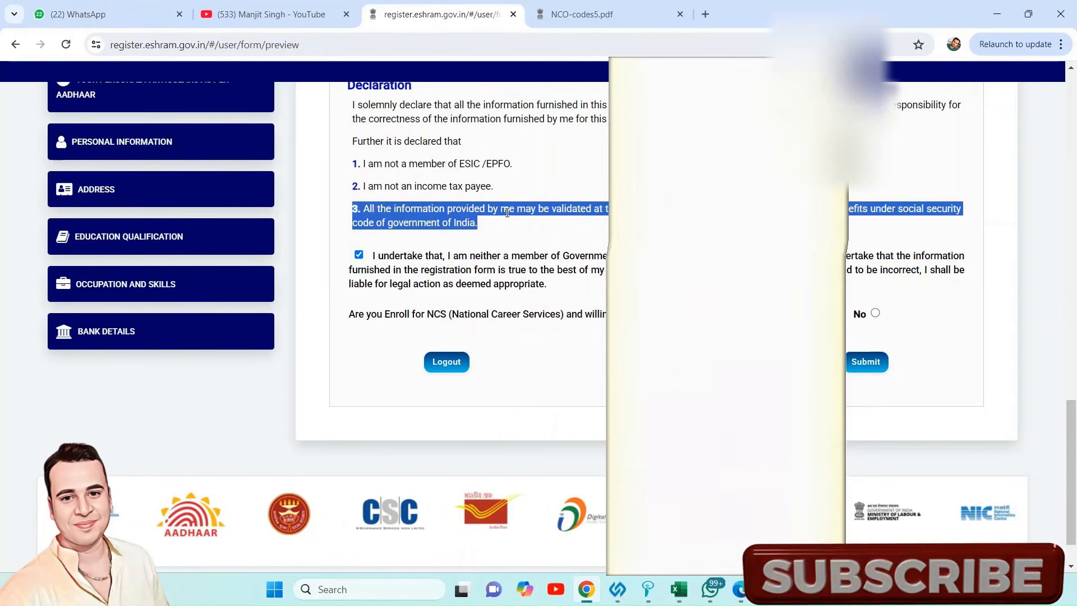
{"action": "left_click", "coordinate": [863, 362]}
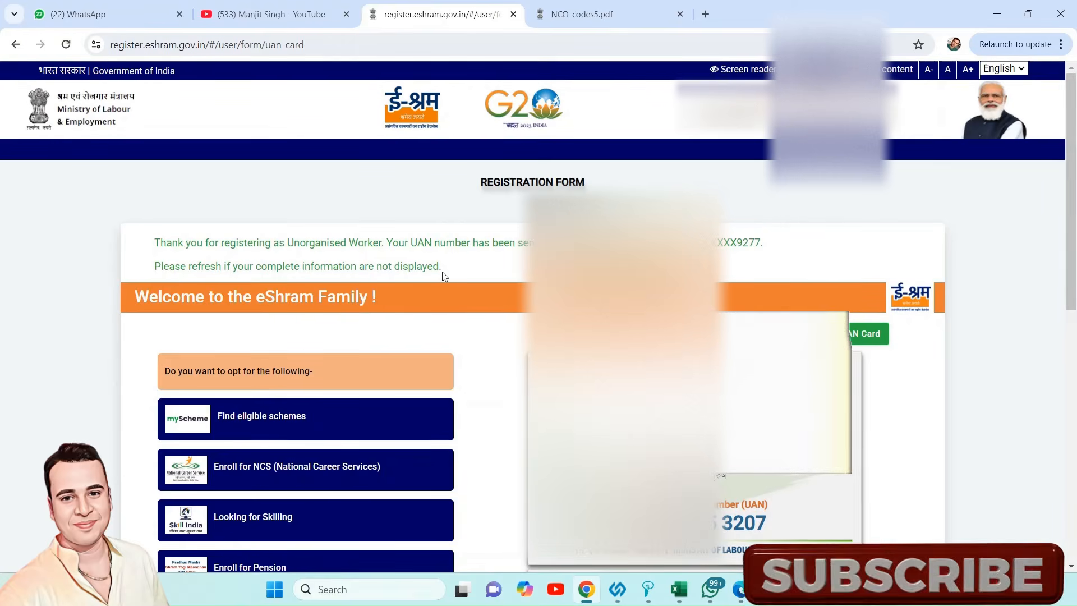
Step: Read the registration acknowledgement, then download the UAN card and open the downloaded uan-card.pdf
{"action": "double_click", "coordinate": [267, 252]}
{"action": "triple_click", "coordinate": [267, 252]}
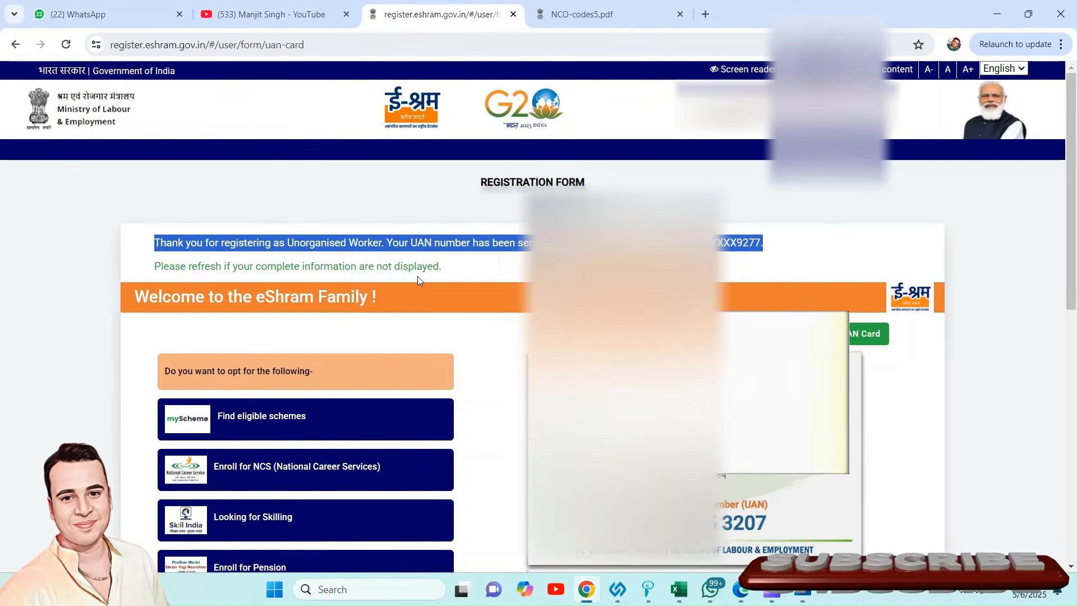
{"action": "triple_click", "coordinate": [385, 267]}
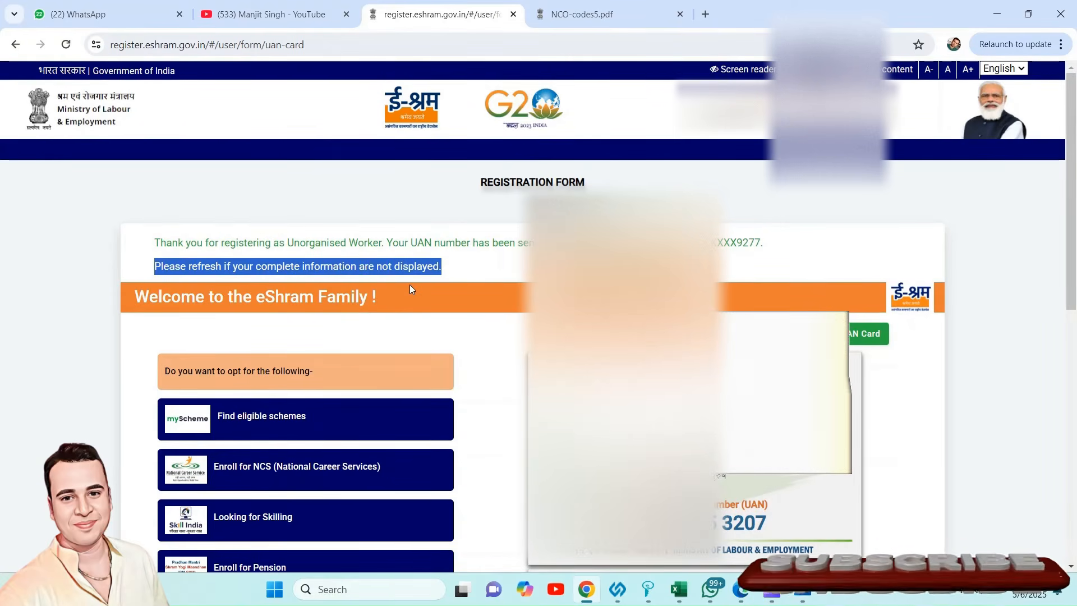
{"action": "scroll", "coordinate": [409, 285], "scroll_direction": "down", "scroll_amount": 2}
{"action": "left_click", "coordinate": [869, 254]}
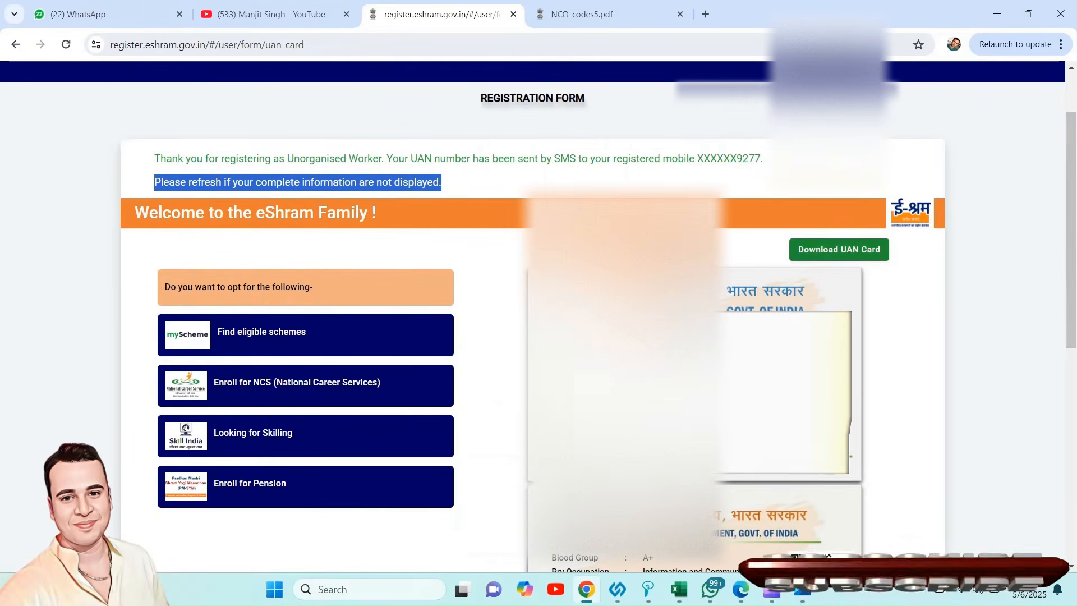
{"action": "scroll", "coordinate": [538, 325], "scroll_direction": "down", "scroll_amount": 3}
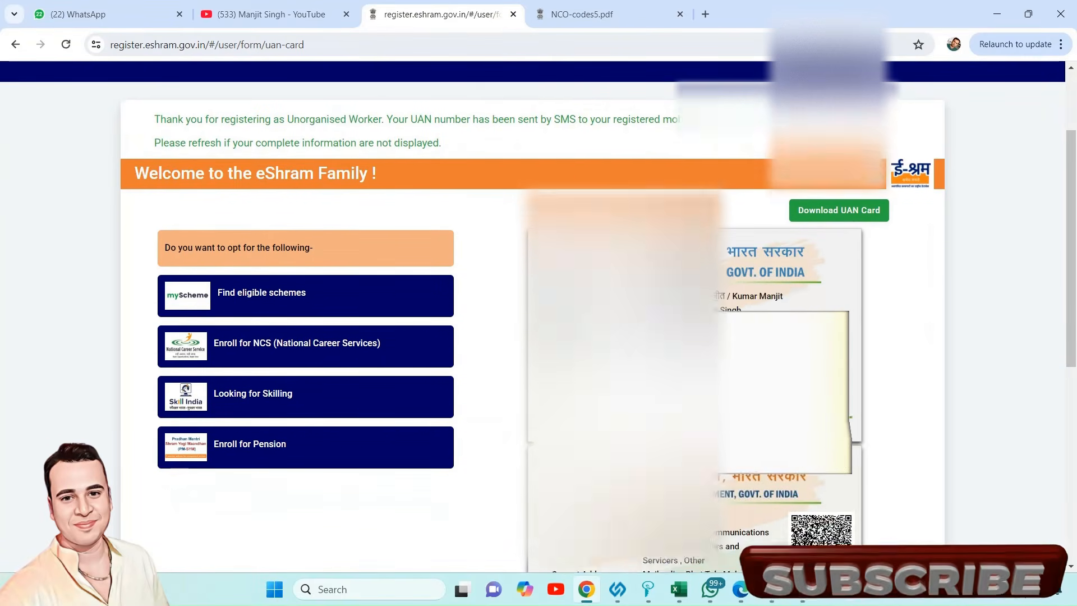
{"action": "scroll", "coordinate": [794, 272], "scroll_direction": "up", "scroll_amount": 1}
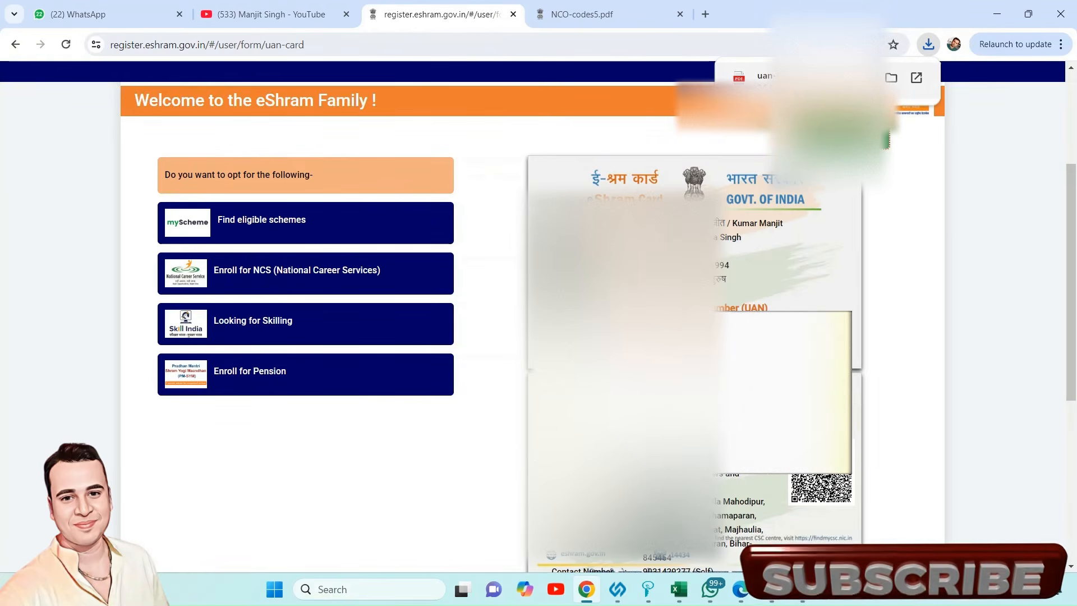
{"action": "left_click", "coordinate": [813, 78]}
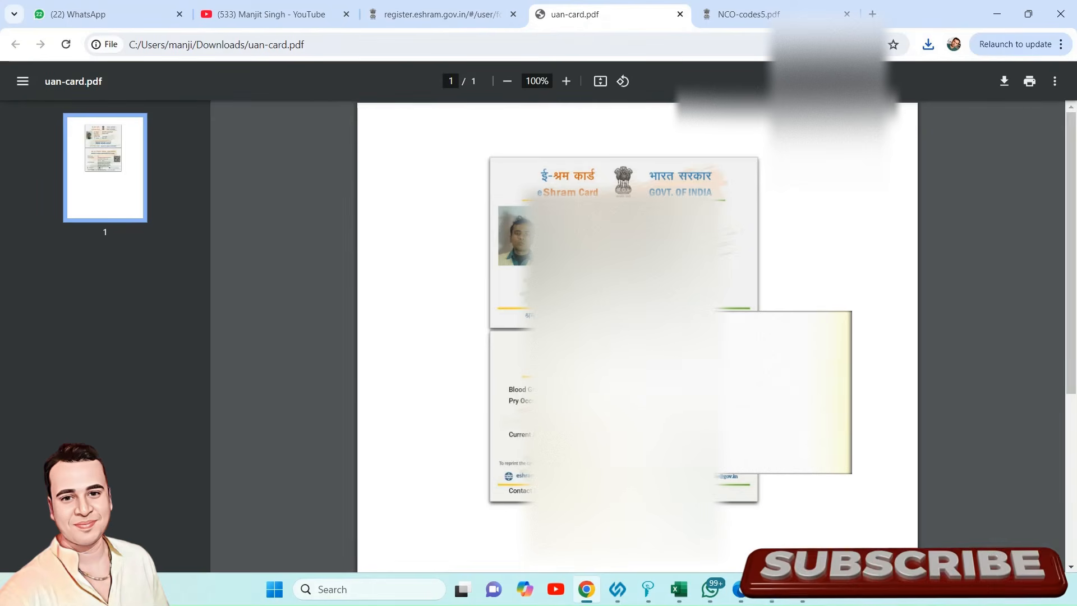
Step: Back on the registration page, fill in Find eligible schemes with employment status Employed, BPL, family annual income and minority details, and leave the form
{"action": "left_click", "coordinate": [459, 8]}
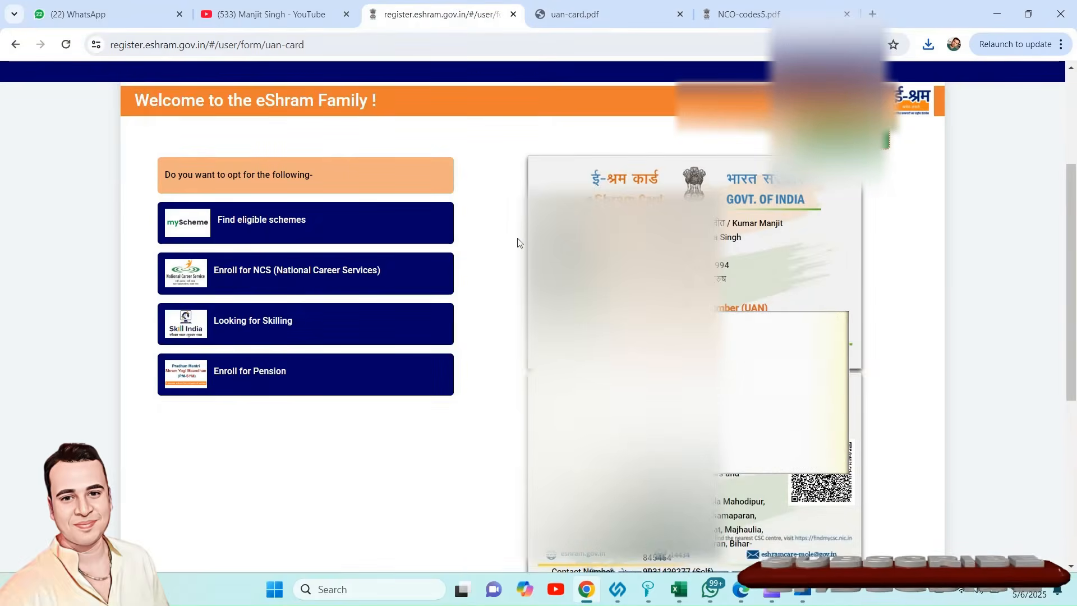
{"action": "left_click", "coordinate": [289, 225]}
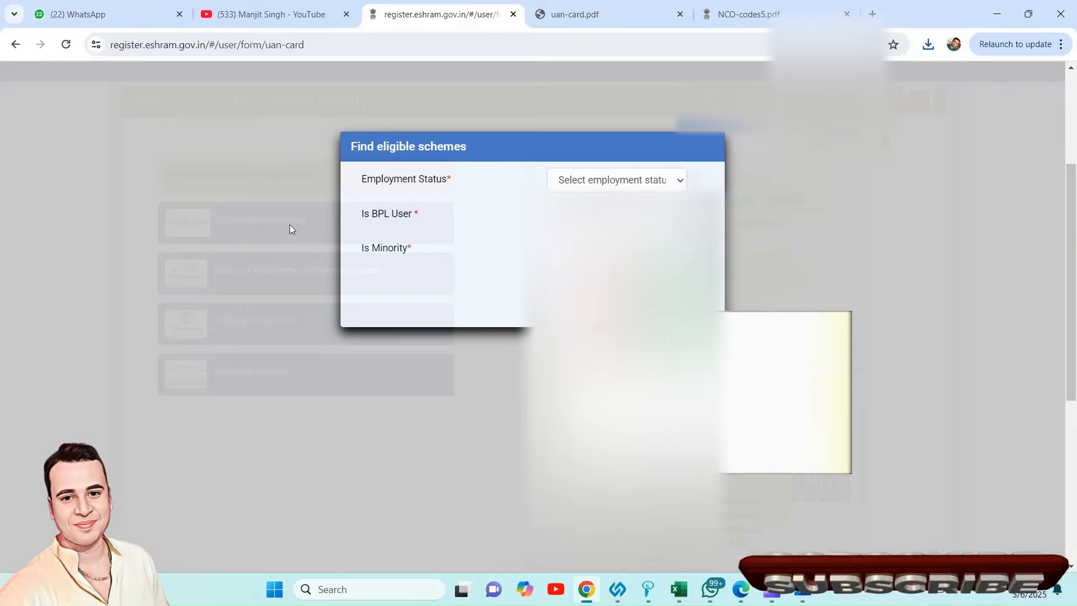
{"action": "left_click", "coordinate": [571, 177]}
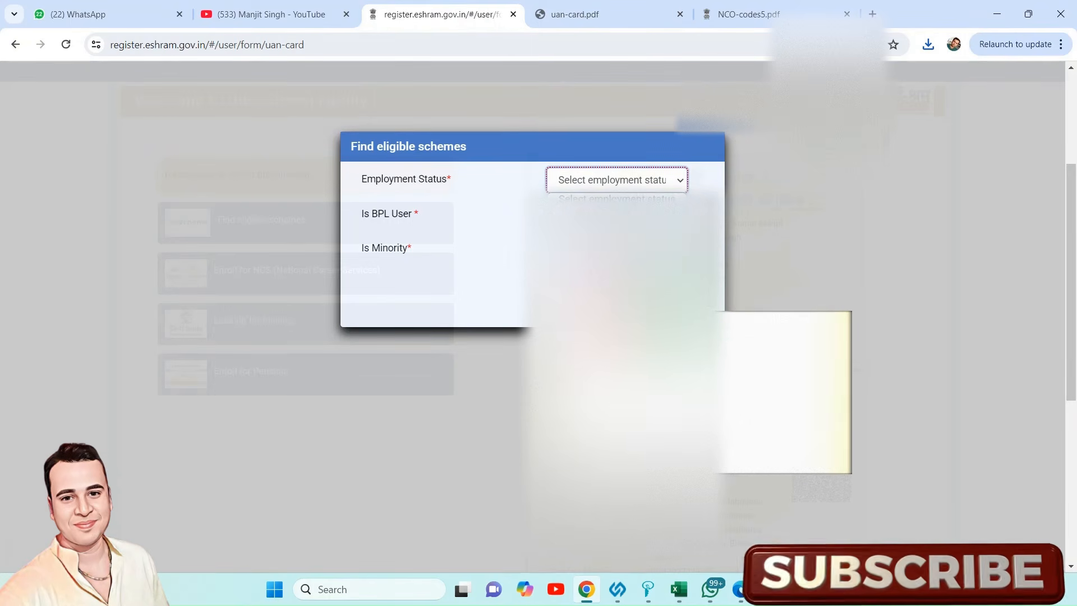
{"action": "left_click", "coordinate": [581, 212]}
{"action": "left_click", "coordinate": [596, 214]}
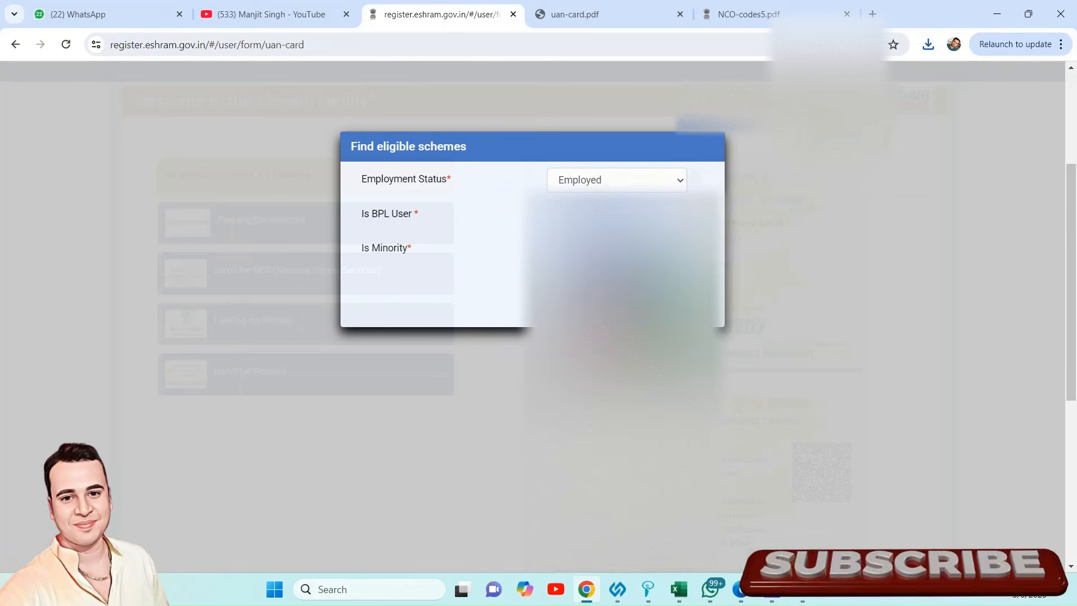
{"action": "left_click", "coordinate": [581, 256]}
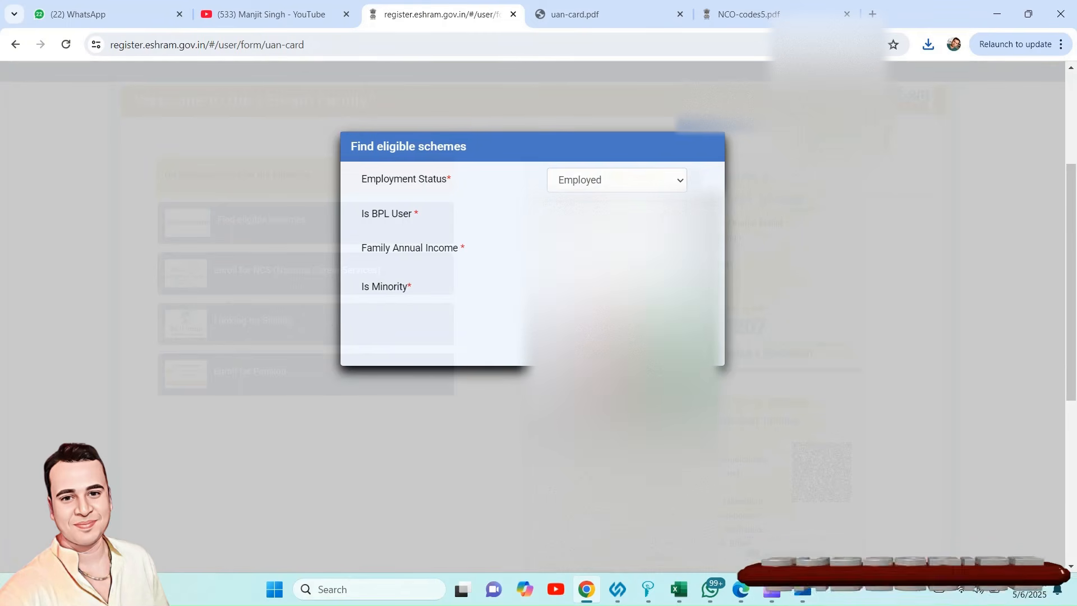
{"action": "left_click", "coordinate": [596, 249]}
{"action": "left_click", "coordinate": [595, 285]}
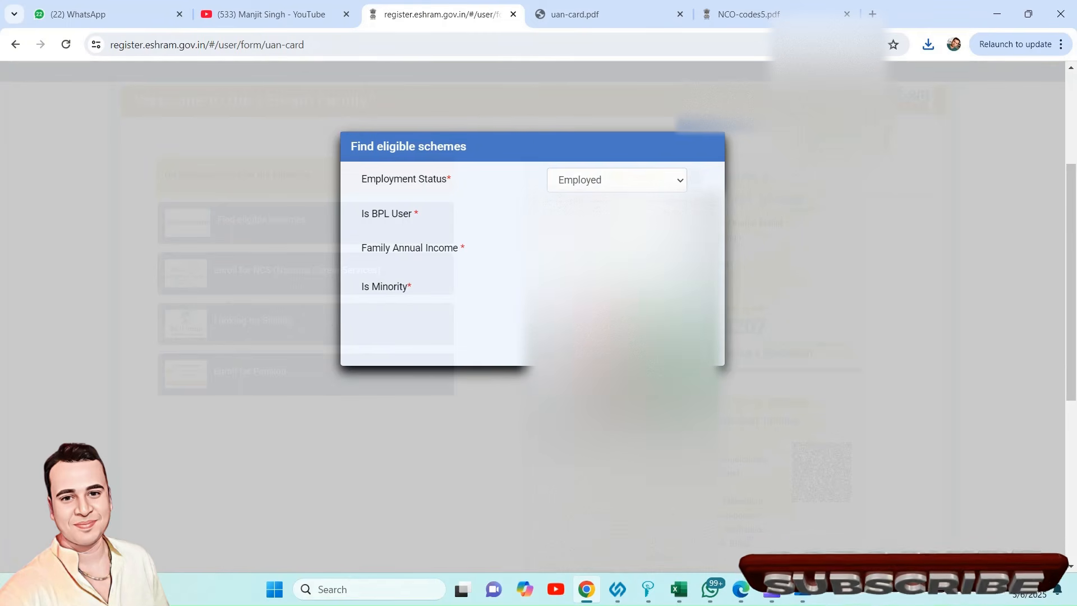
{"action": "left_click", "coordinate": [596, 287]}
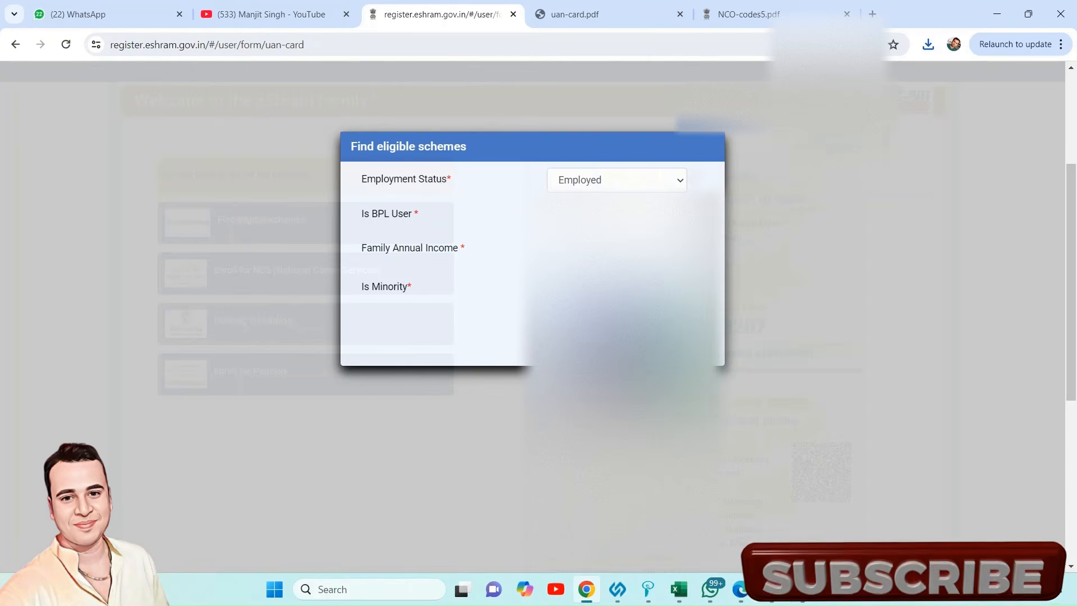
{"action": "left_click", "coordinate": [586, 330]}
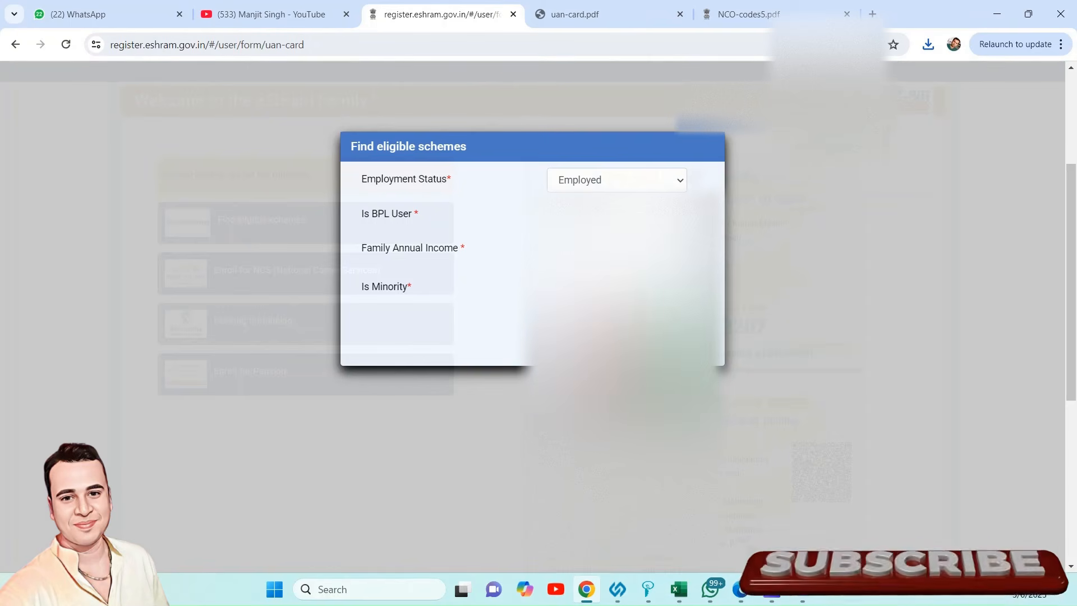
{"action": "left_click", "coordinate": [598, 349]}
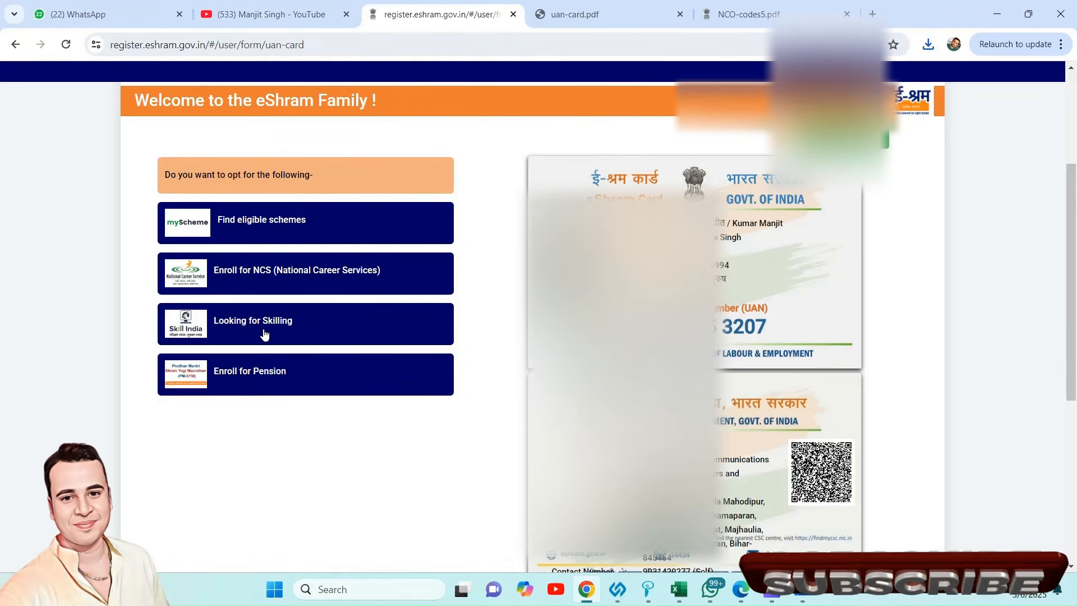
Step: View the Enroll for Pension option, close it, and look over the e-Shram card page
{"action": "left_click", "coordinate": [252, 378]}
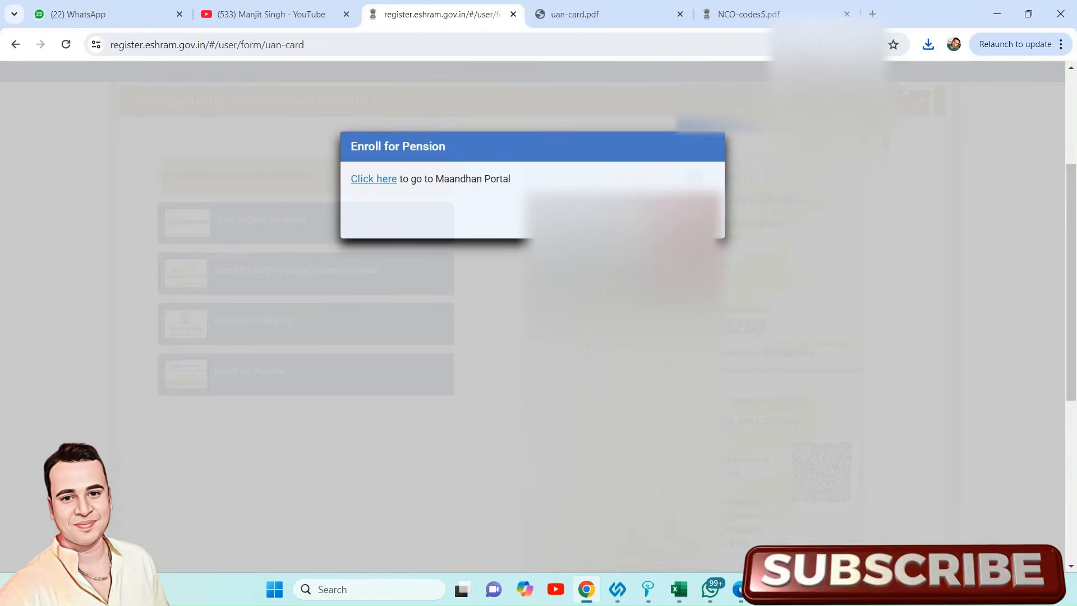
{"action": "left_click", "coordinate": [416, 276]}
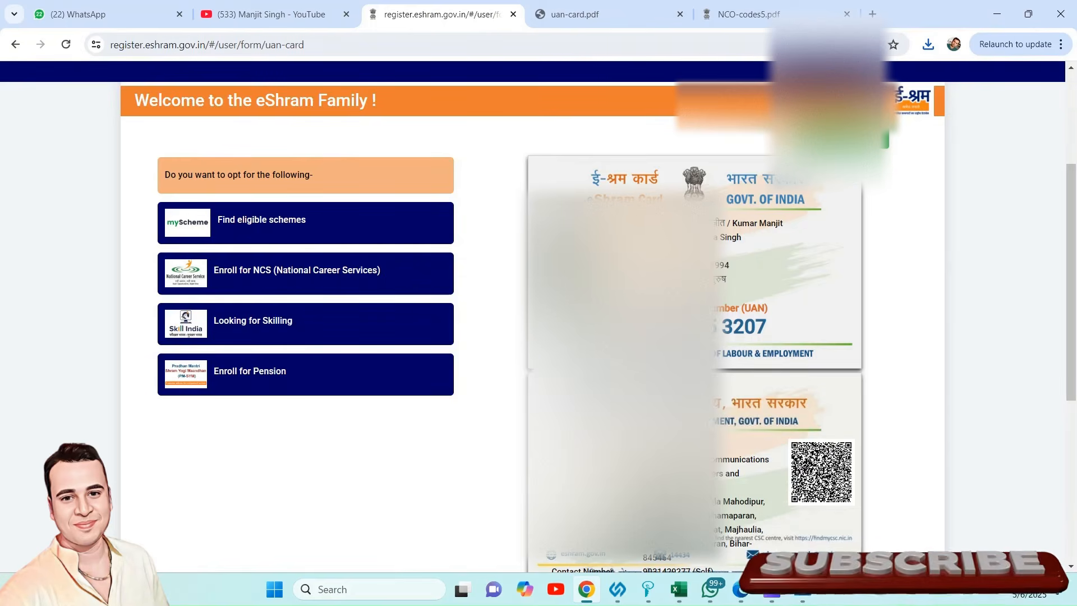
{"action": "scroll", "coordinate": [622, 336], "scroll_direction": "down", "scroll_amount": 1}
{"action": "scroll", "coordinate": [623, 336], "scroll_direction": "up", "scroll_amount": 2}
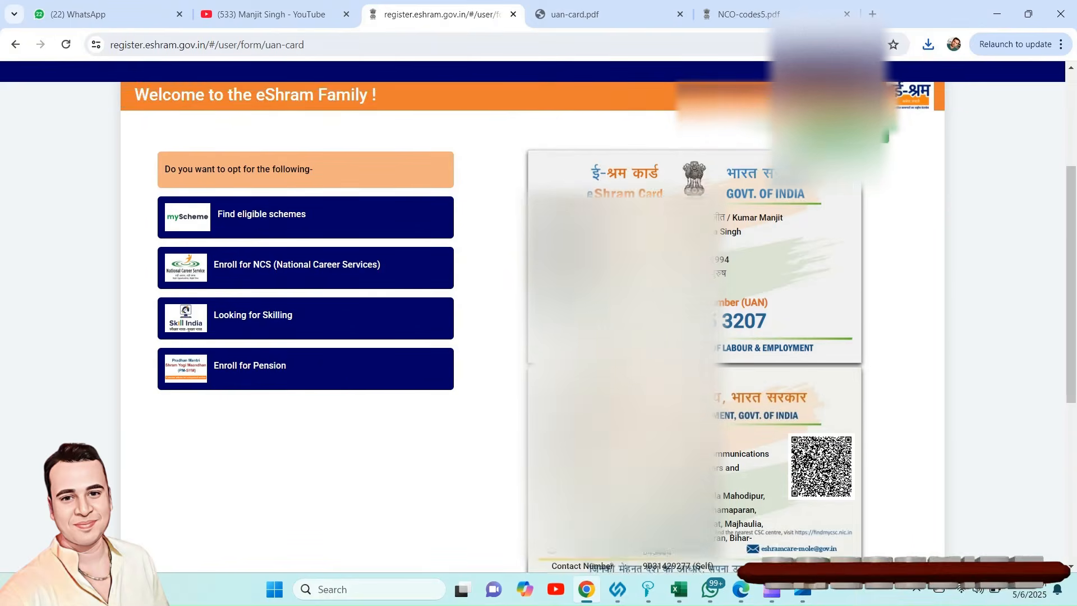
{"action": "scroll", "coordinate": [623, 336], "scroll_direction": "up", "scroll_amount": 3}
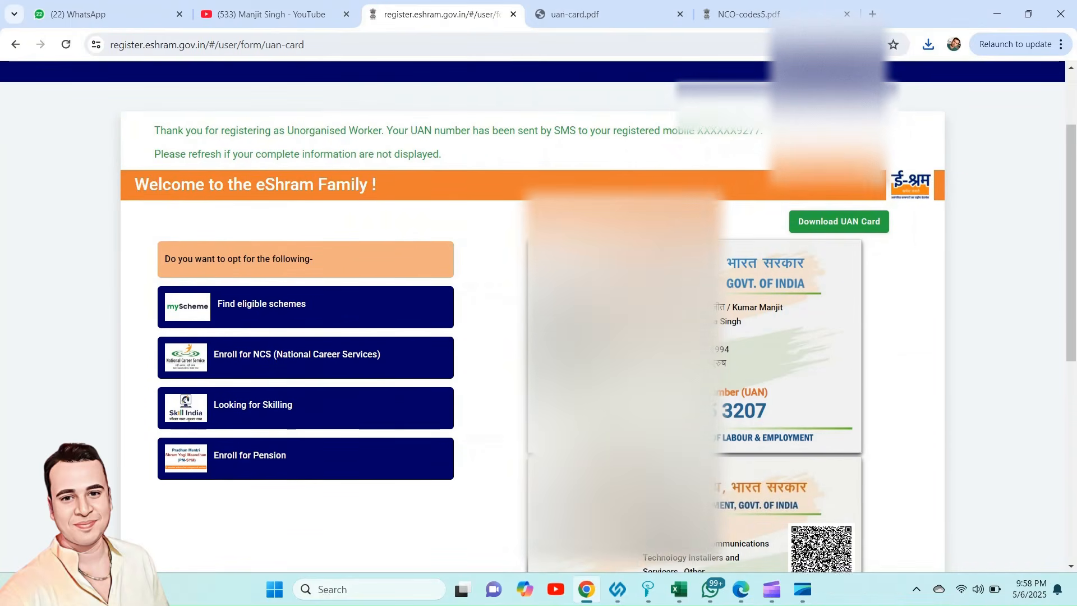